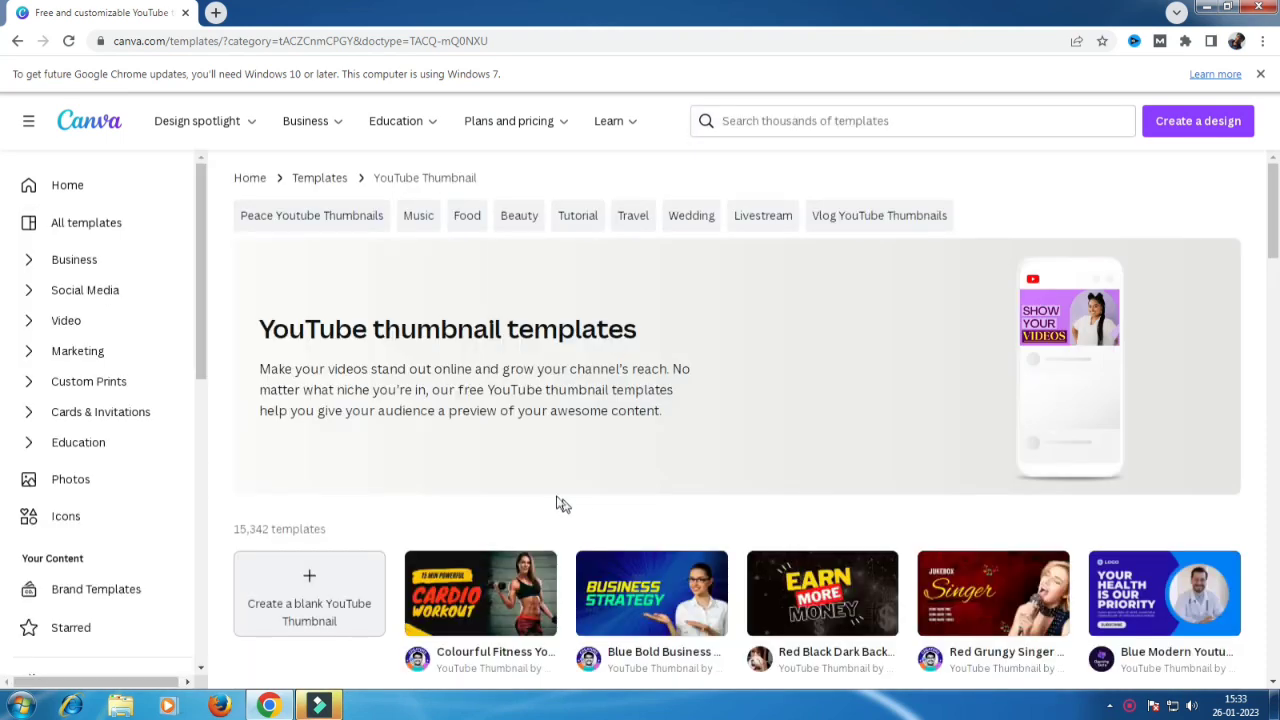
# Create a blank YouTube Thumbnail design from the template gallery.
pyautogui.scroll(-4, 430, 500)
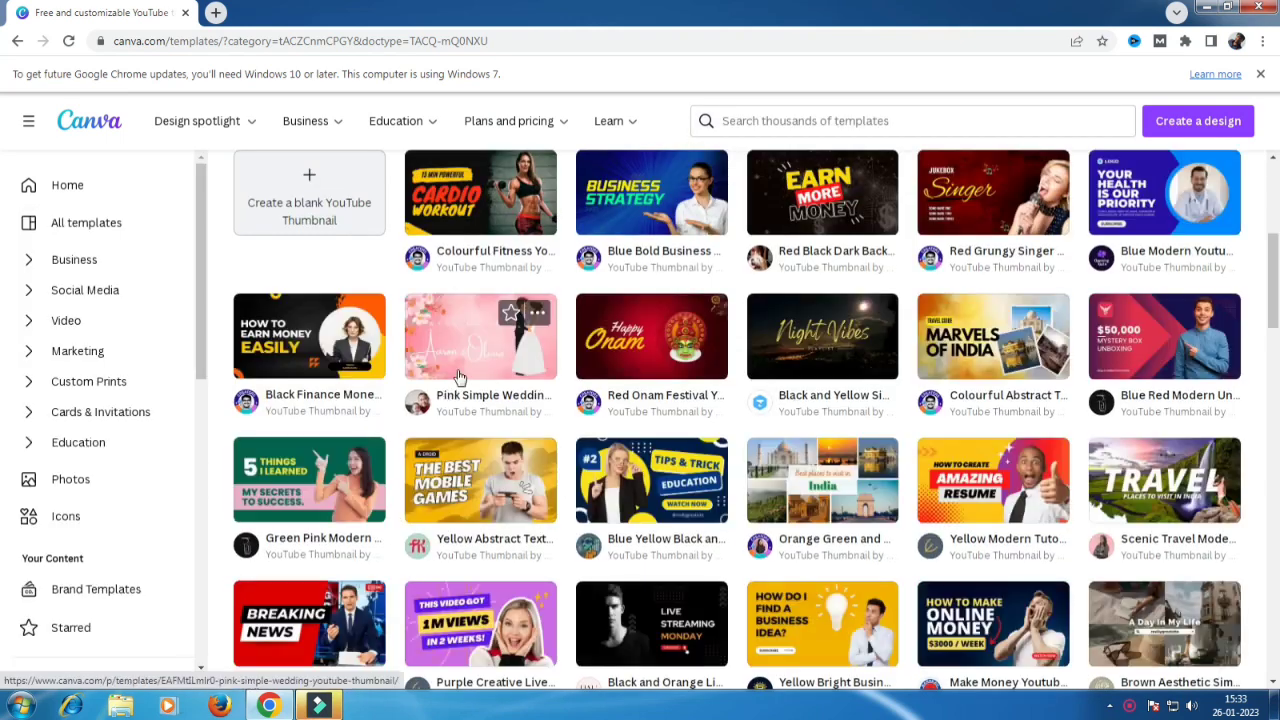
pyautogui.scroll(2, 460, 375)
pyautogui.click(340, 358)
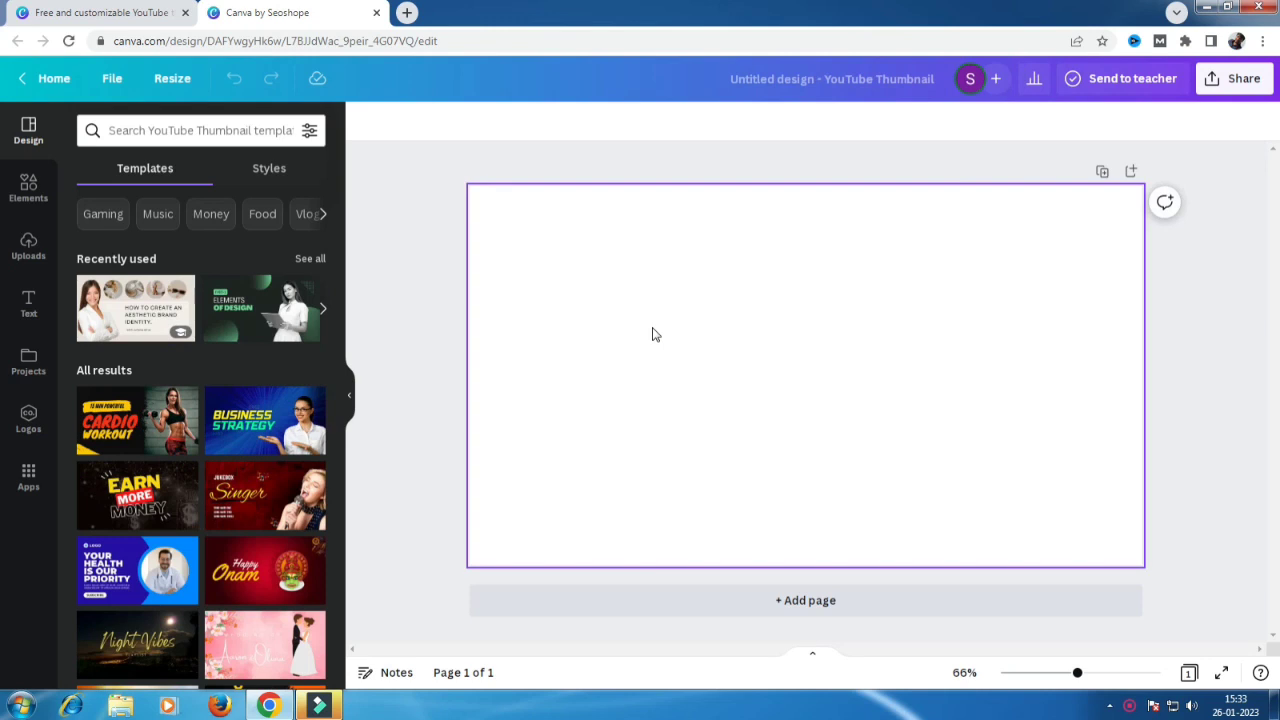
# Search the elements for "frames" and list all the frame results.
pyautogui.click(28, 185)
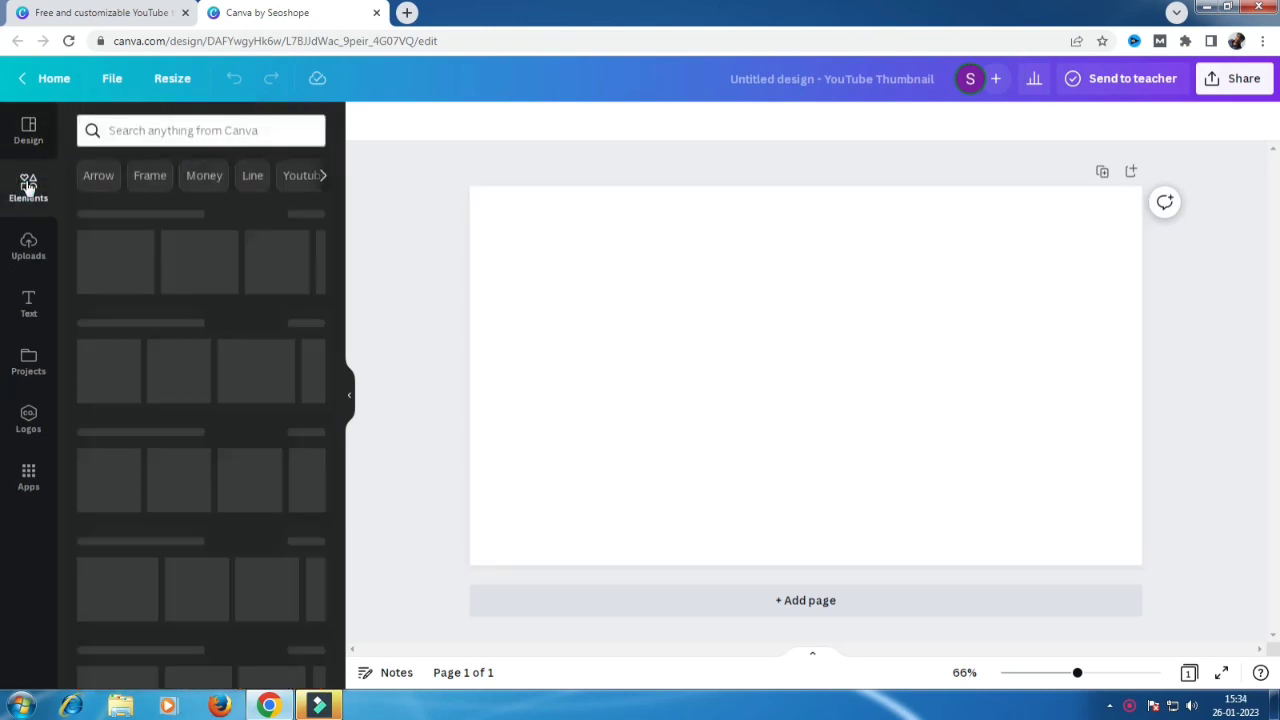
pyautogui.click(168, 131)
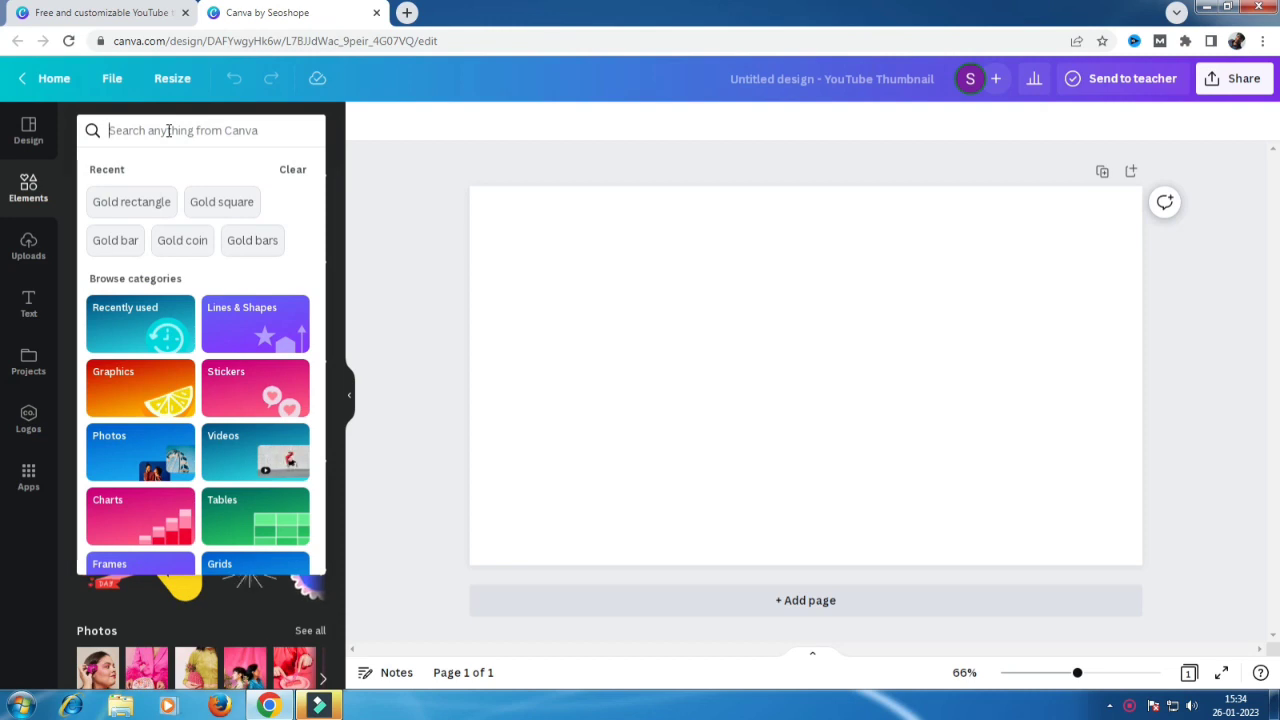
pyautogui.write('fa')
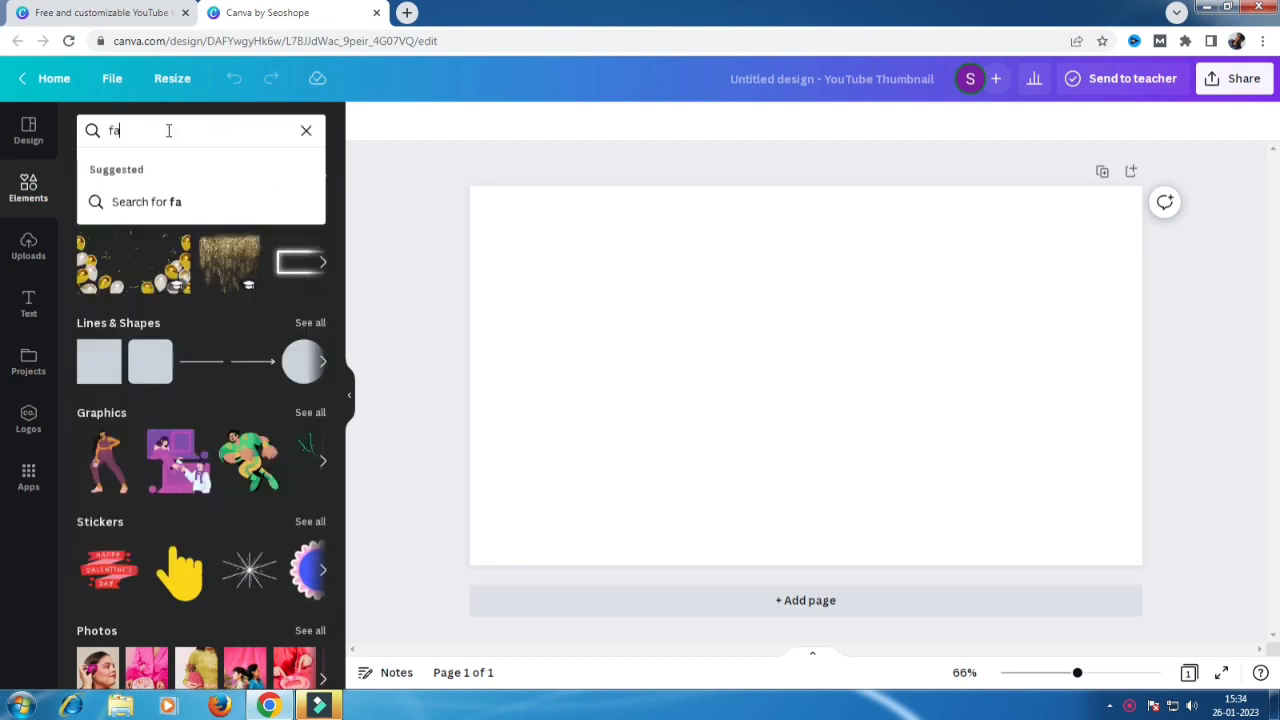
pyautogui.press('BackSpace')
pyautogui.write('rames')
pyautogui.press('Return')
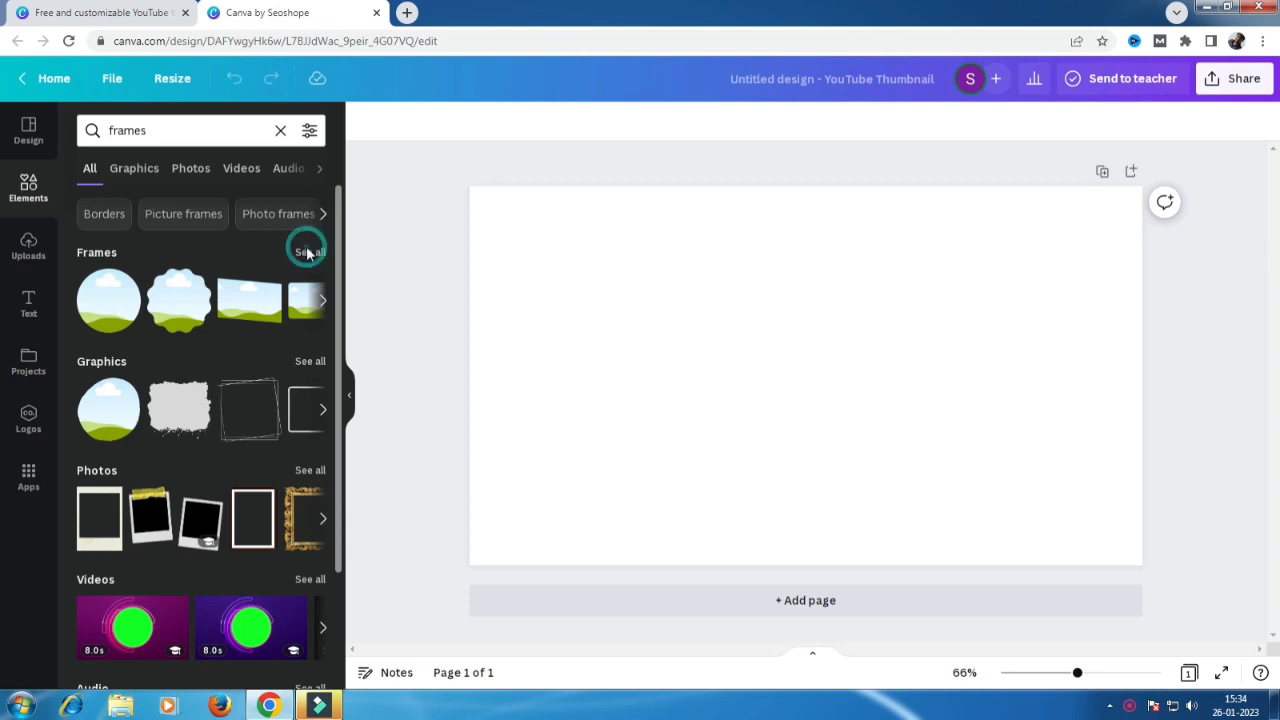
pyautogui.click(306, 252)
# Find the letter-shaped frames and add the letter S frame to the page.
pyautogui.scroll(-3, 238, 348)
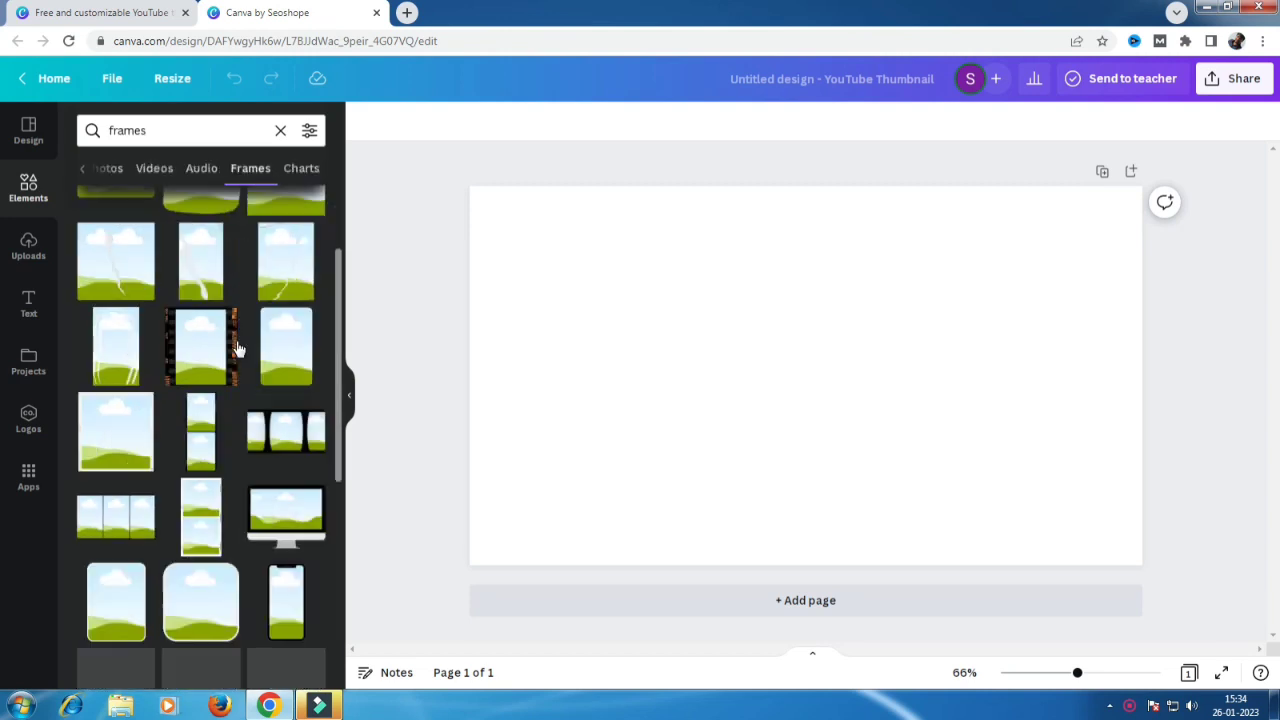
pyautogui.scroll(-10, 238, 348)
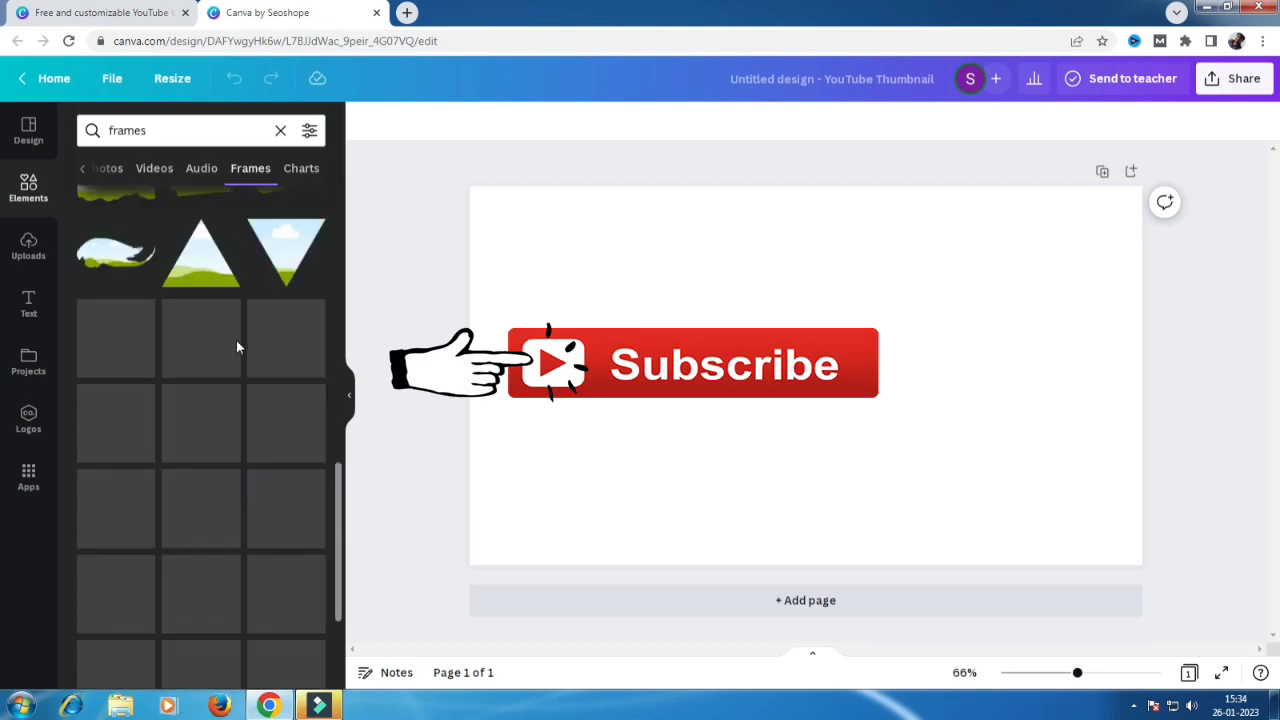
pyautogui.scroll(-2, 236, 340)
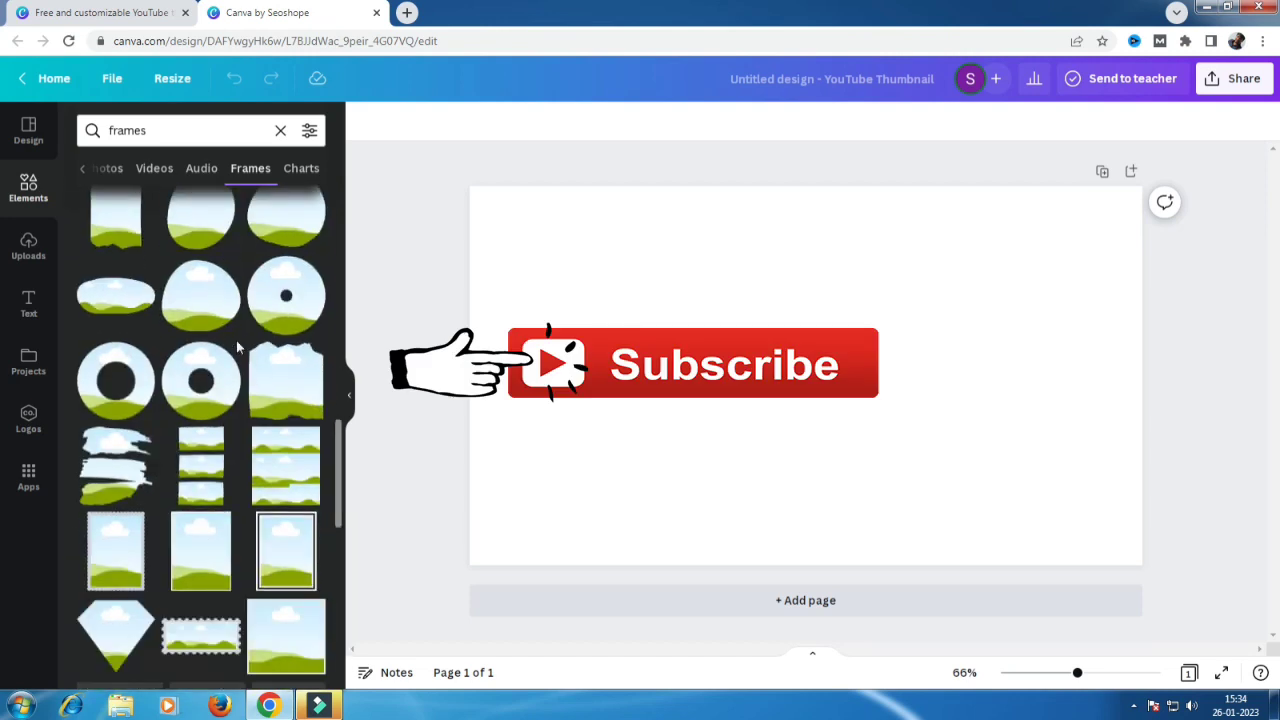
pyautogui.scroll(-5, 236, 340)
pyautogui.scroll(-1, 238, 346)
pyautogui.scroll(-5, 238, 346)
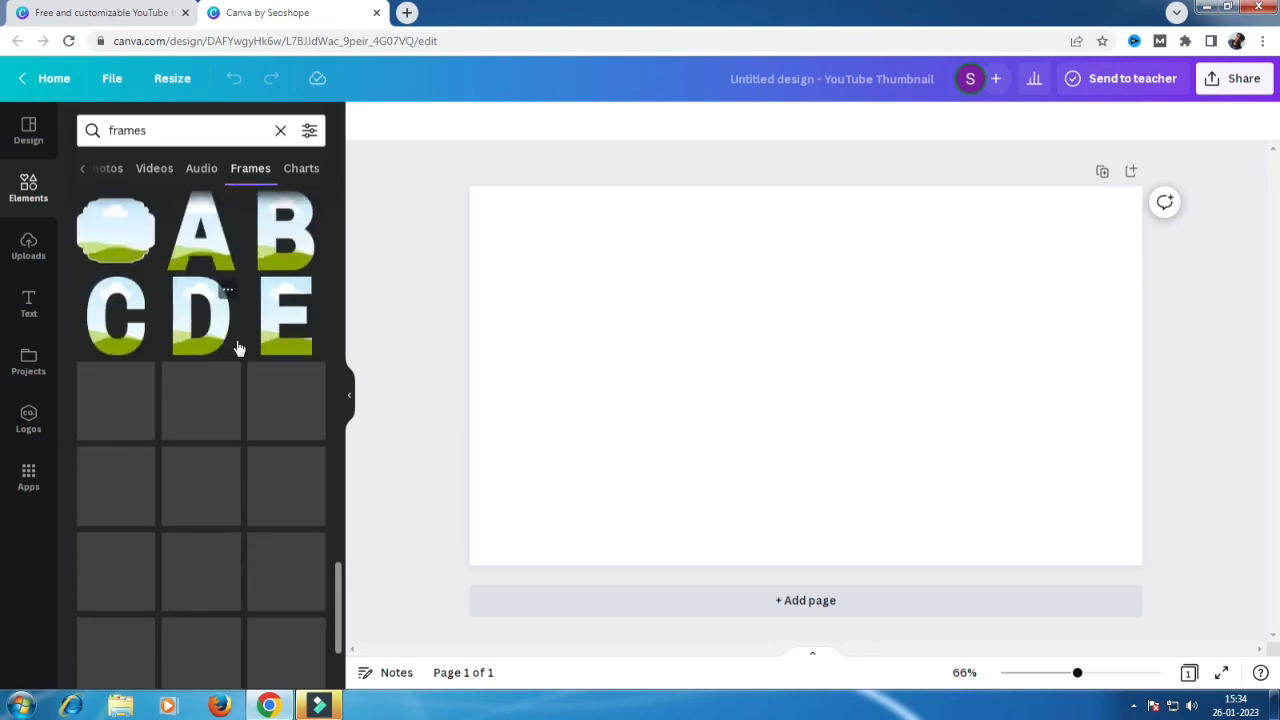
pyautogui.scroll(-2, 238, 347)
pyautogui.scroll(-3, 238, 347)
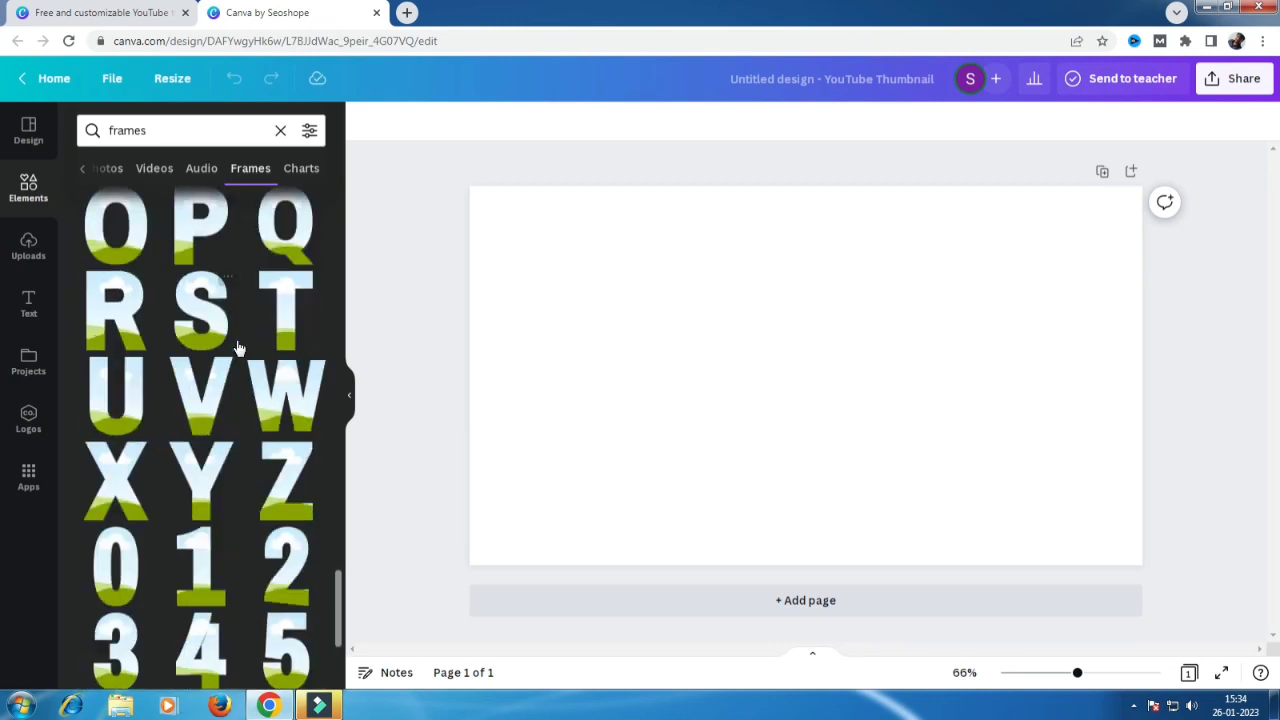
pyautogui.click(206, 314)
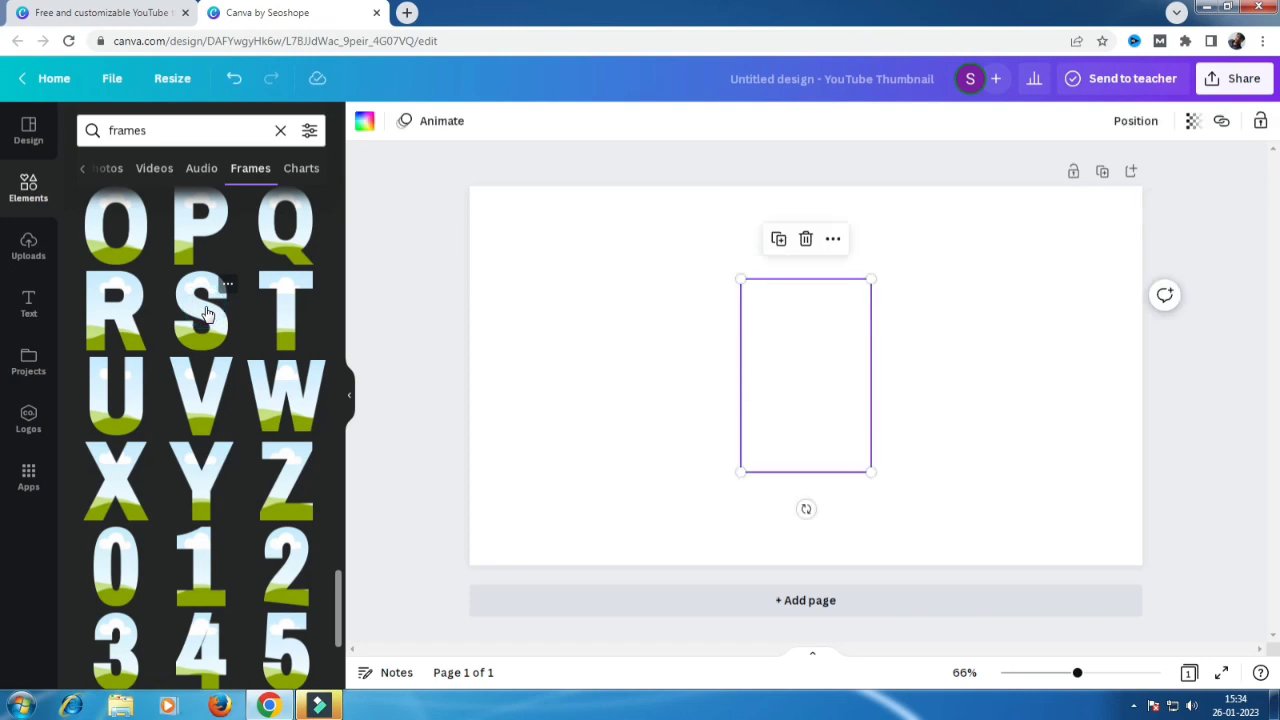
# Add the letter frames L, I, V, E and R to the page and clear the selection.
pyautogui.scroll(3, 205, 314)
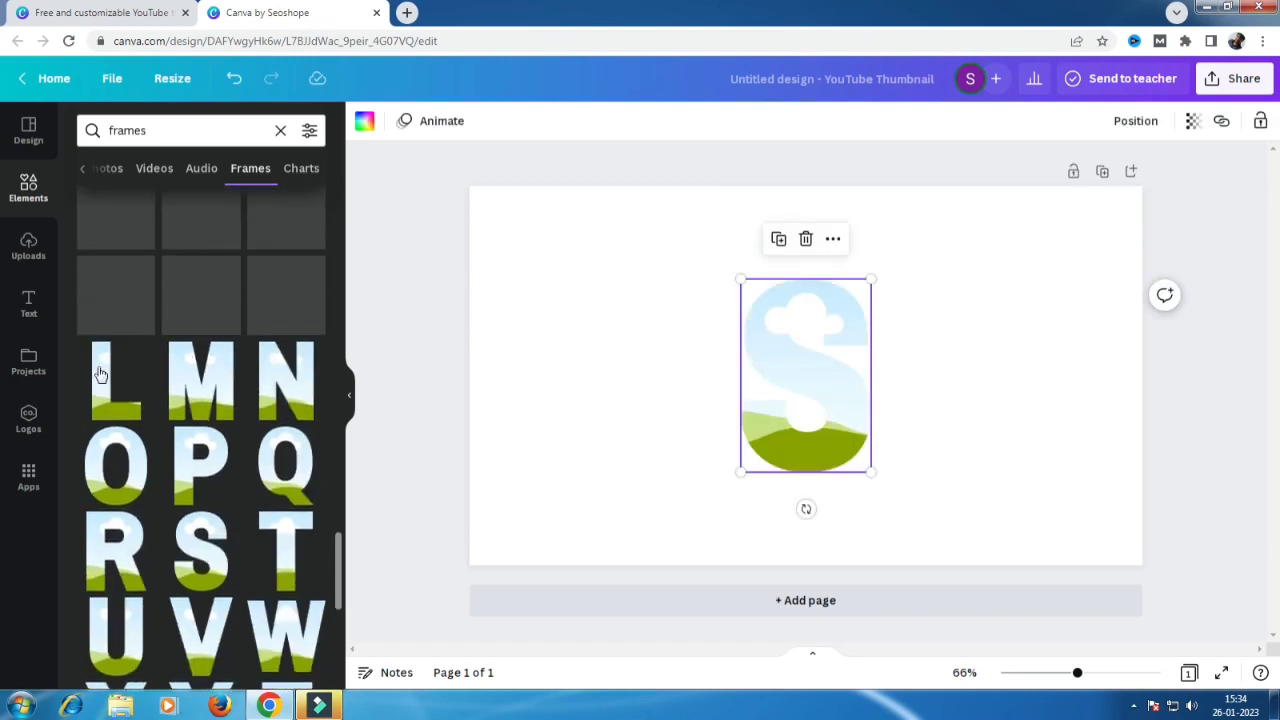
pyautogui.click(91, 385)
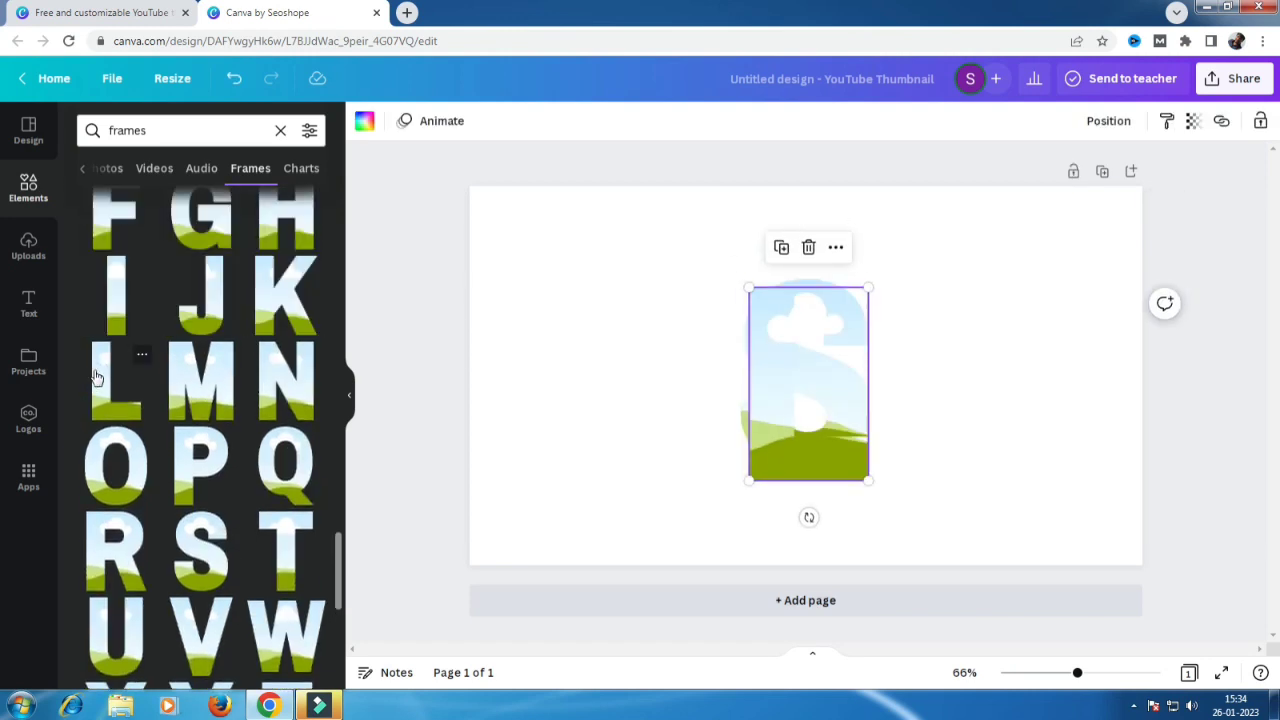
pyautogui.click(127, 297)
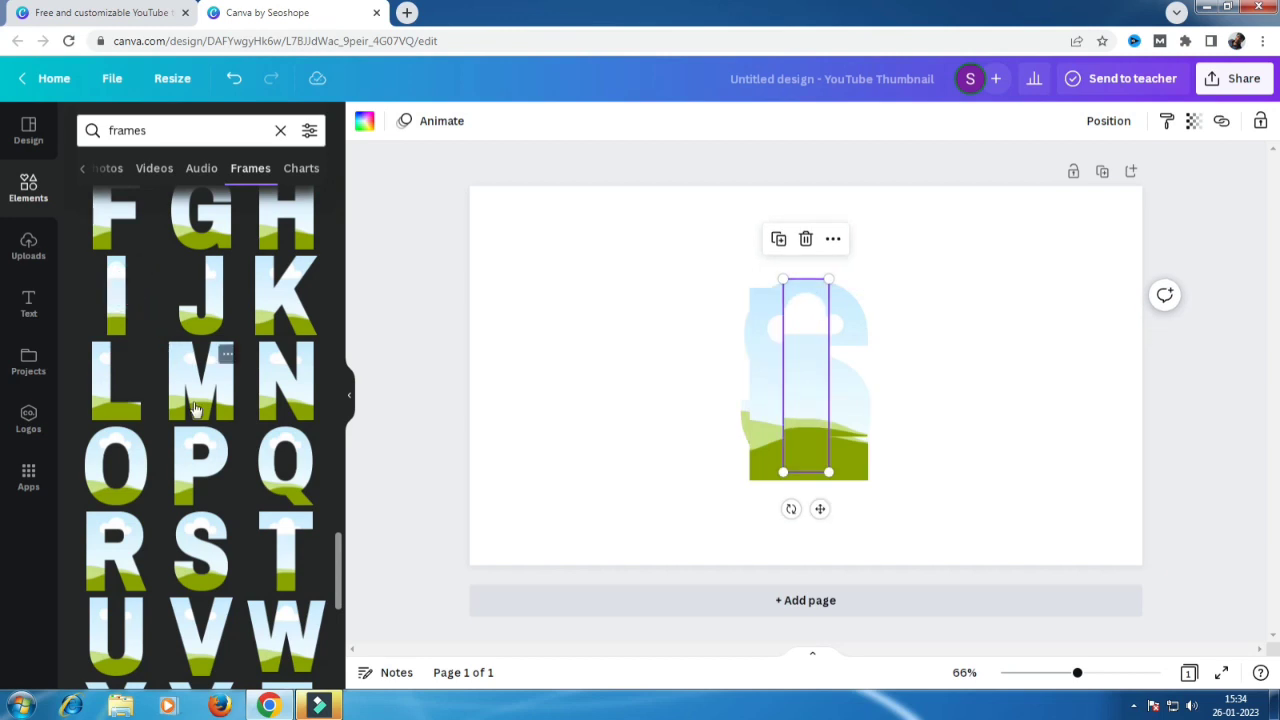
pyautogui.click(210, 632)
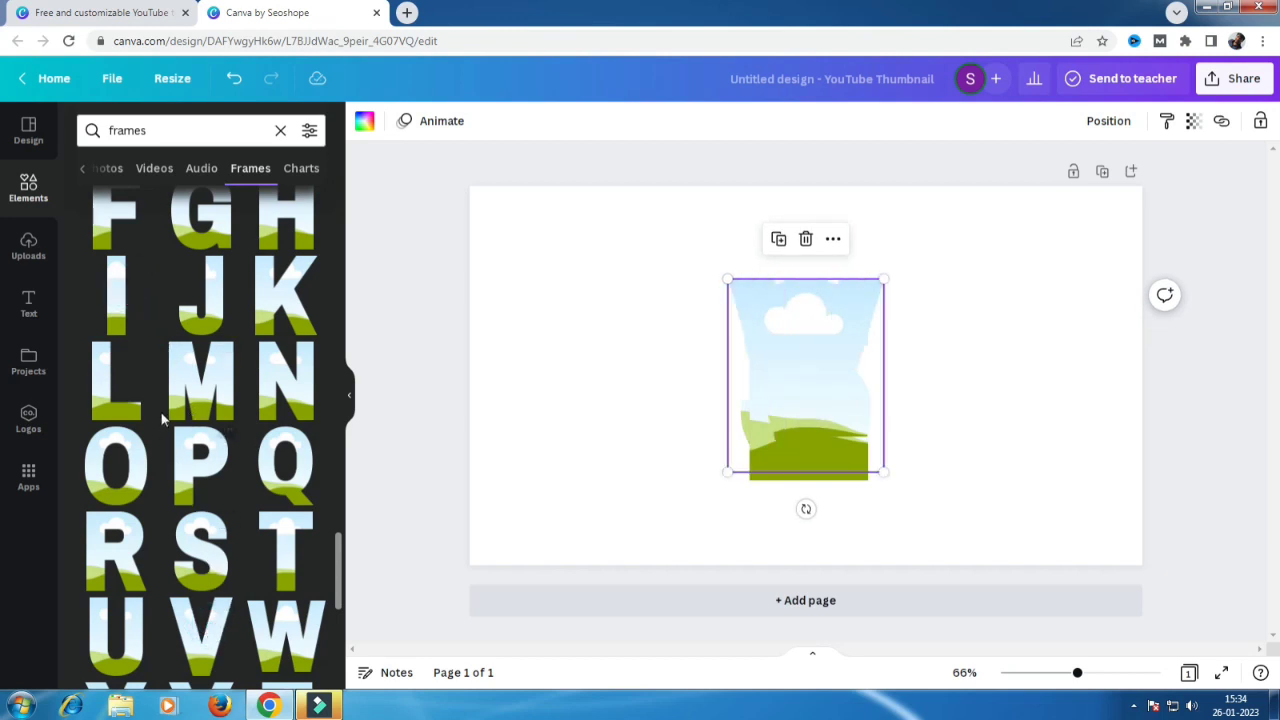
pyautogui.scroll(2, 165, 411)
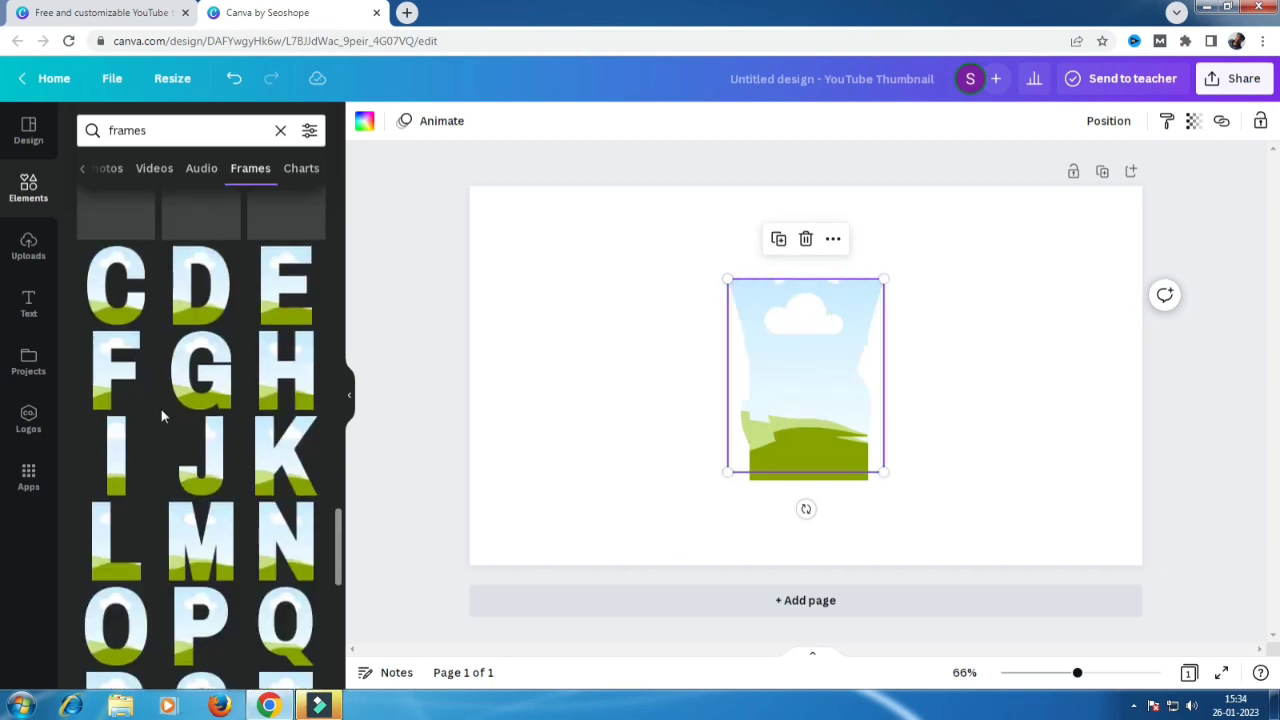
pyautogui.click(289, 291)
pyautogui.scroll(-3, 200, 399)
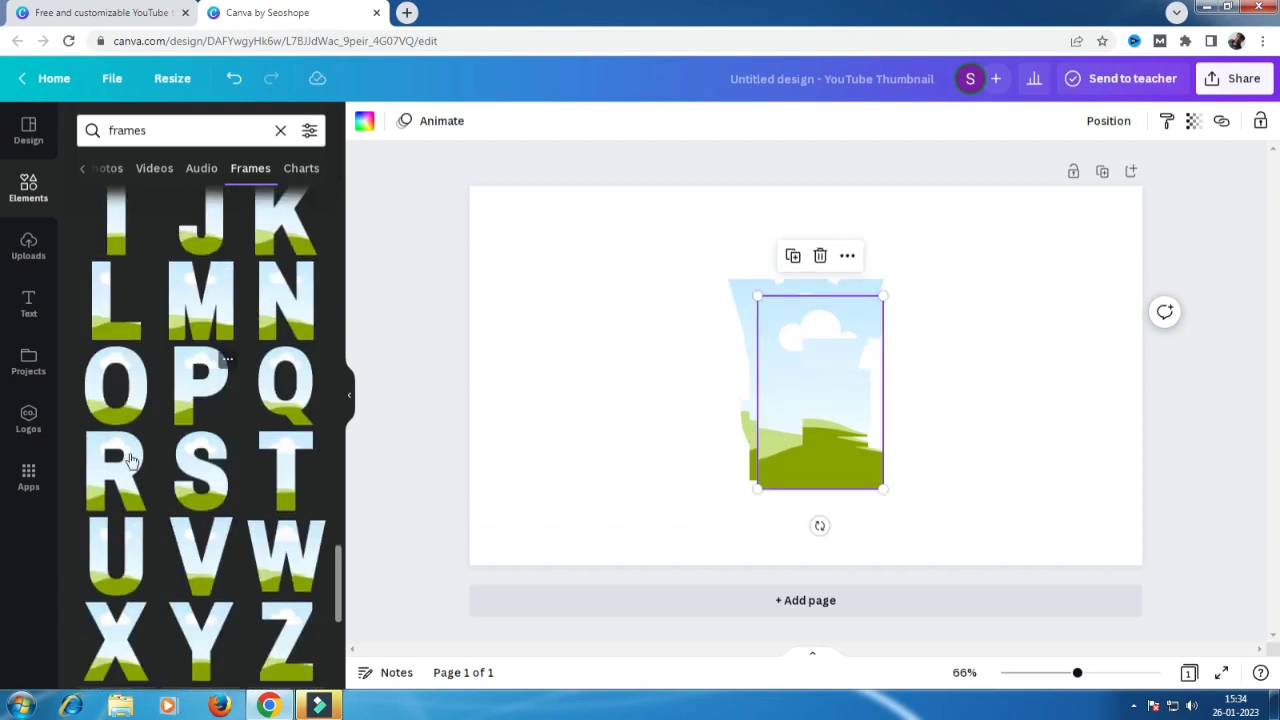
pyautogui.click(111, 482)
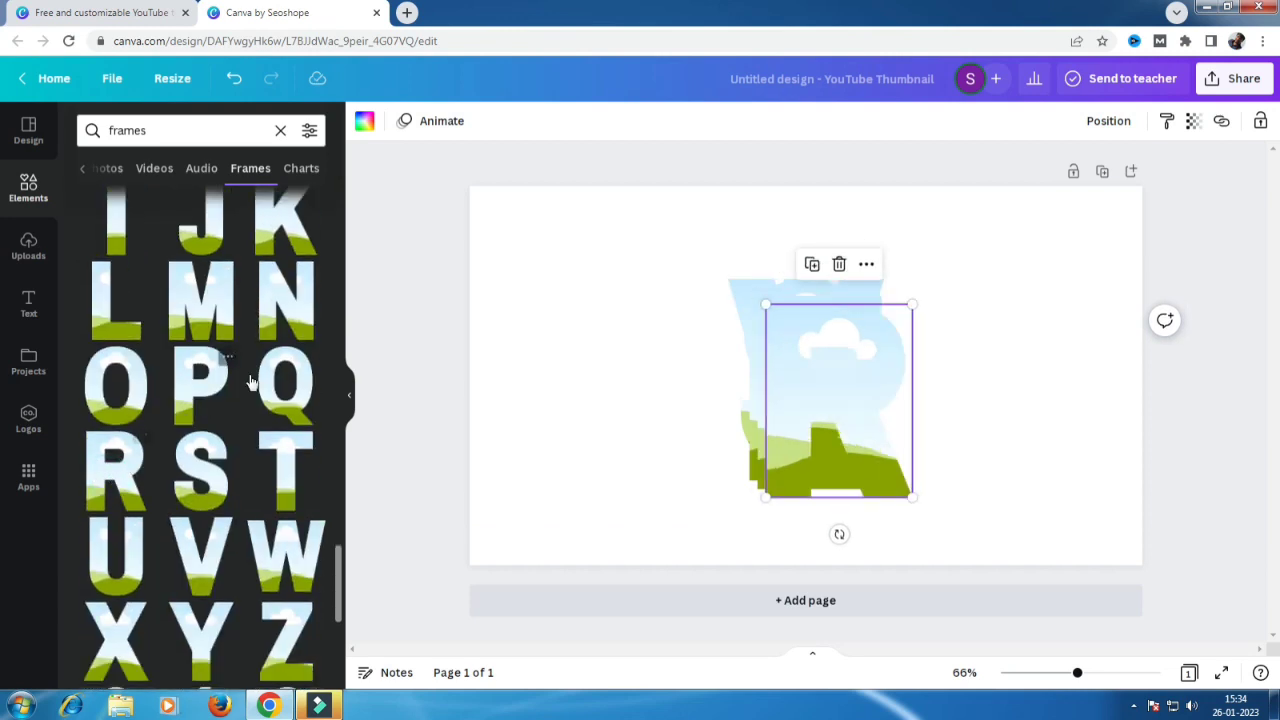
pyautogui.click(964, 378)
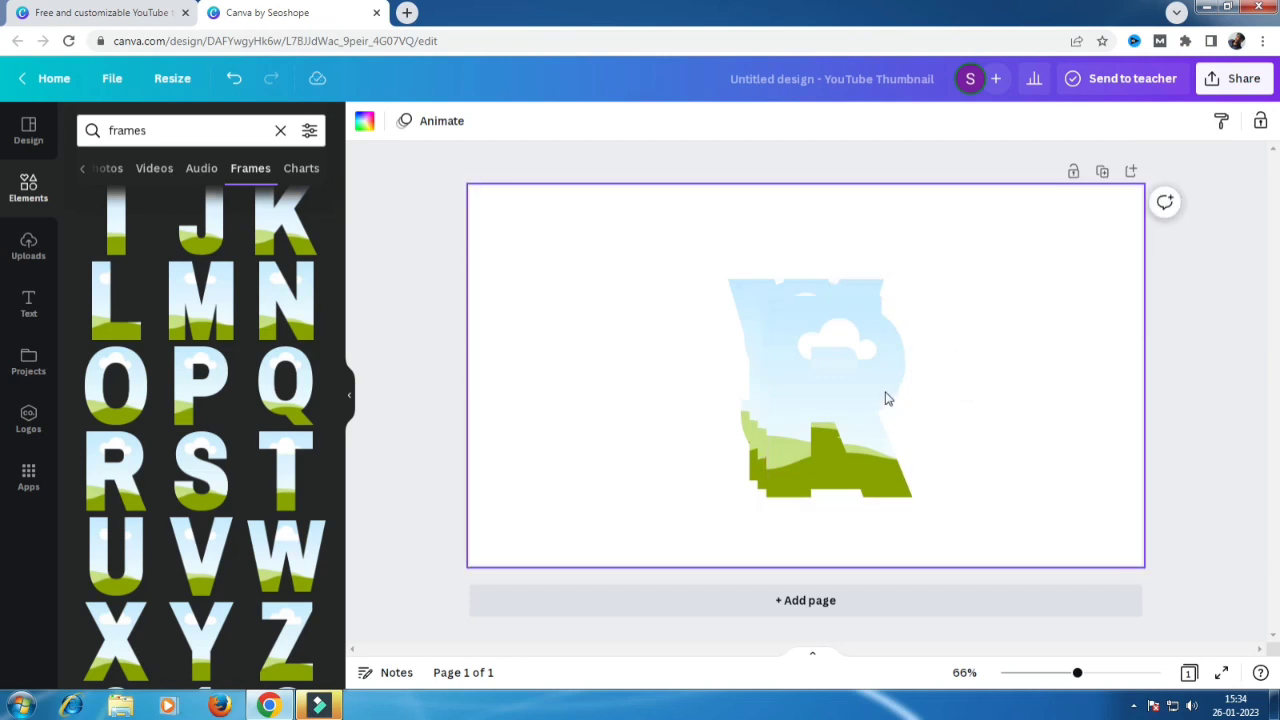
# Select all the stacked letter frames and scale them down slightly together.
pyautogui.moveTo(646, 257); pyautogui.dragTo(1013, 542)
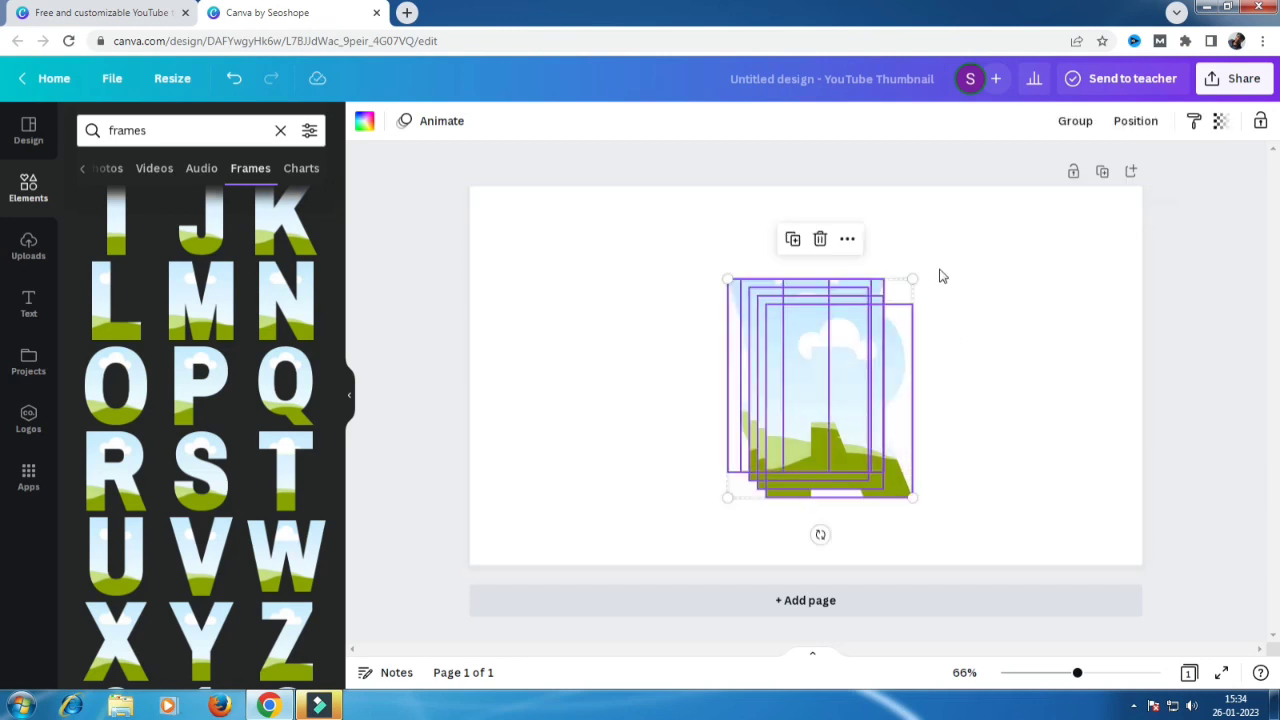
pyautogui.moveTo(913, 279); pyautogui.dragTo(881, 313)
pyautogui.click(895, 287)
# Spread the stacked letter frames across the page in a row so they spell SLIVER.
pyautogui.moveTo(793, 383); pyautogui.dragTo(649, 380)
pyautogui.moveTo(783, 418); pyautogui.dragTo(523, 377)
pyautogui.moveTo(812, 399); pyautogui.dragTo(744, 479)
pyautogui.moveTo(740, 300); pyautogui.dragTo(850, 400)
pyautogui.moveTo(654, 366); pyautogui.dragTo(753, 366)
pyautogui.moveTo(536, 355); pyautogui.dragTo(684, 355)
pyautogui.moveTo(683, 503); pyautogui.dragTo(538, 405)
pyautogui.moveTo(637, 407); pyautogui.dragTo(618, 404)
# Move the I and V frames closer to the L to tighten the word's spacing.
pyautogui.click(748, 418)
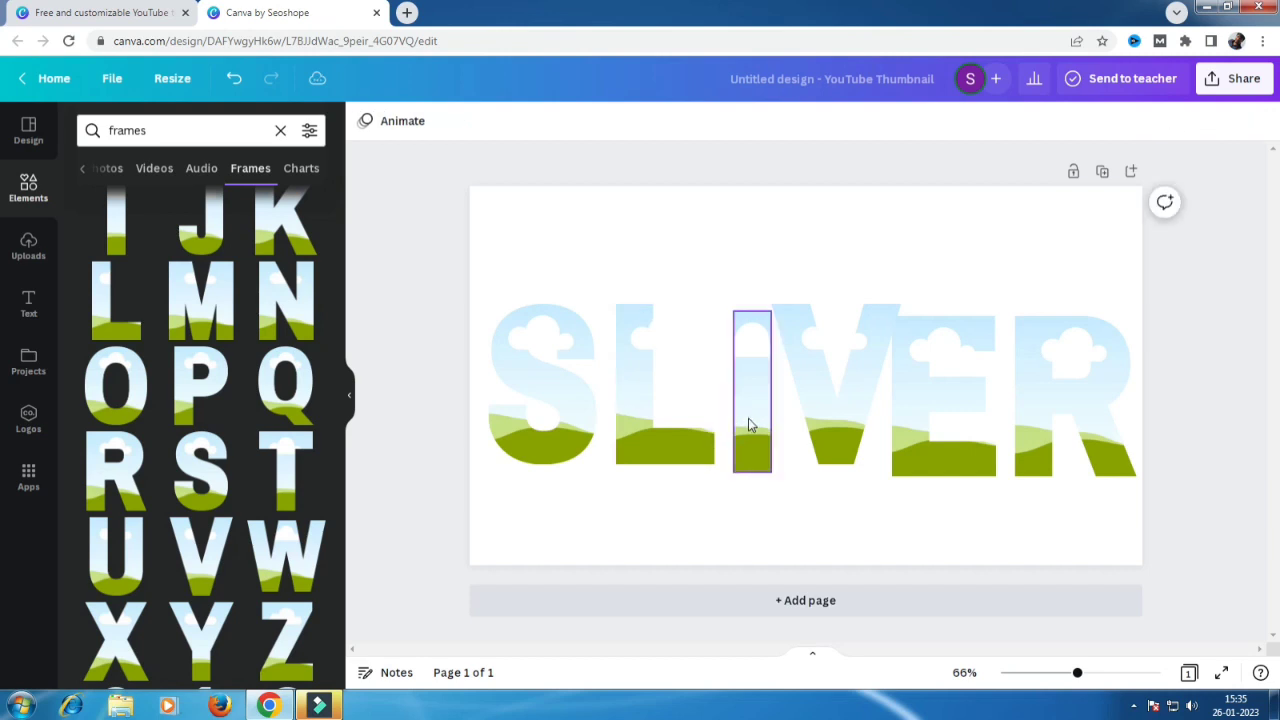
pyautogui.moveTo(748, 418); pyautogui.dragTo(738, 406)
pyautogui.click(836, 426)
pyautogui.moveTo(836, 426); pyautogui.dragTo(828, 433)
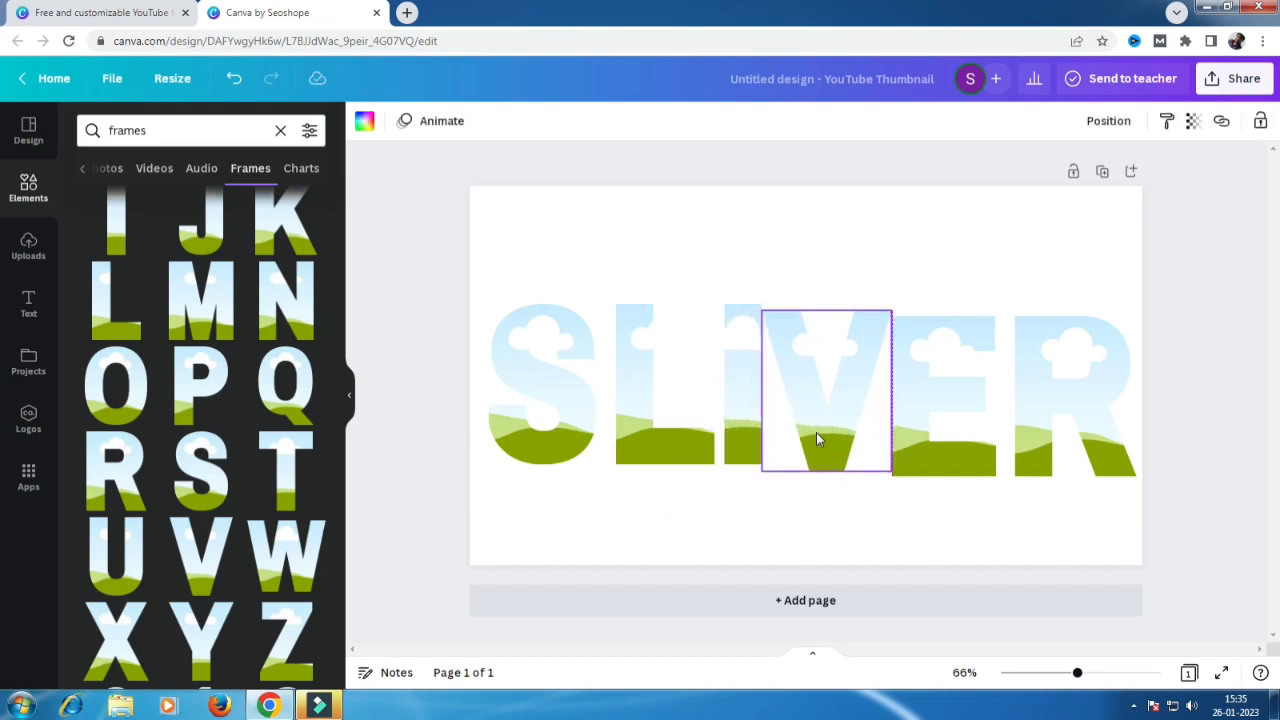
# Even out the letter spacing and align all six letter frames of SLIVER at the same height.
pyautogui.moveTo(560, 406); pyautogui.dragTo(550, 398)
pyautogui.click(638, 406)
pyautogui.moveTo(638, 406); pyautogui.dragTo(631, 403)
pyautogui.moveTo(730, 415); pyautogui.dragTo(721, 408)
pyautogui.click(810, 421)
pyautogui.moveTo(809, 421); pyautogui.dragTo(808, 418)
pyautogui.moveTo(922, 440); pyautogui.dragTo(923, 430)
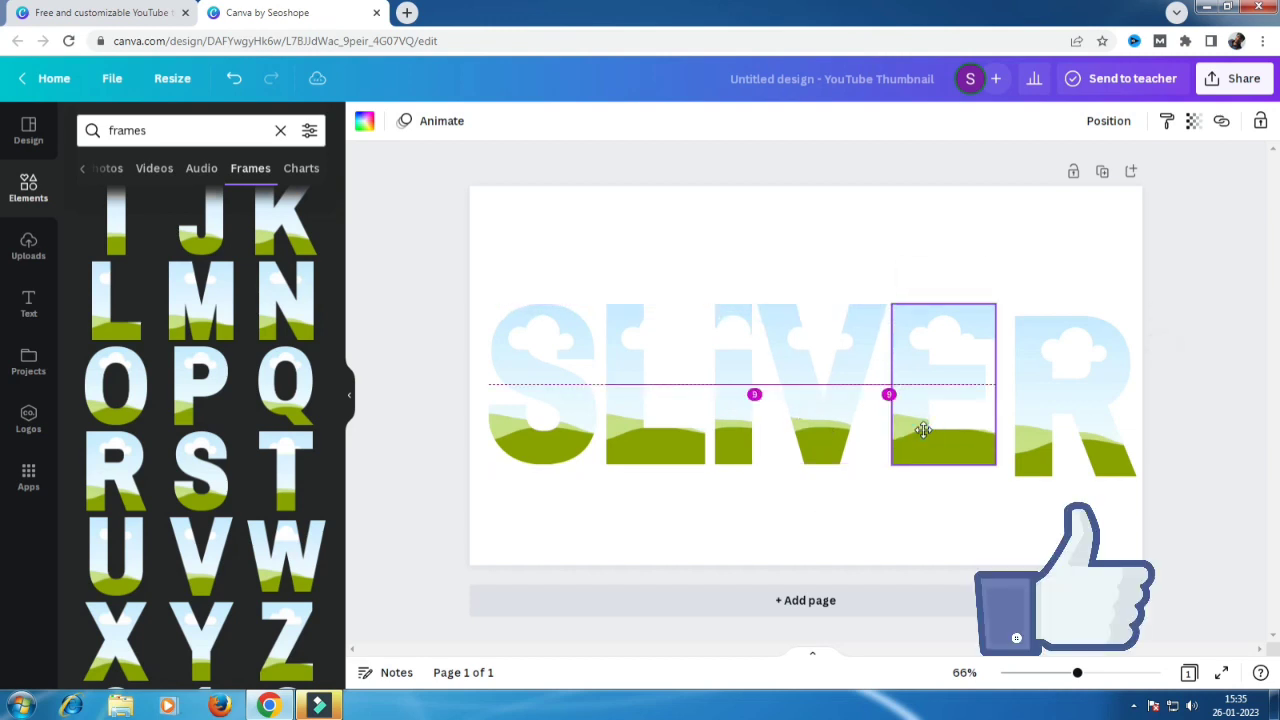
pyautogui.moveTo(1057, 443)
pyautogui.mouseDown()
pyautogui.moveTo(1066, 414)
pyautogui.moveTo(1057, 423)
pyautogui.mouseUp()
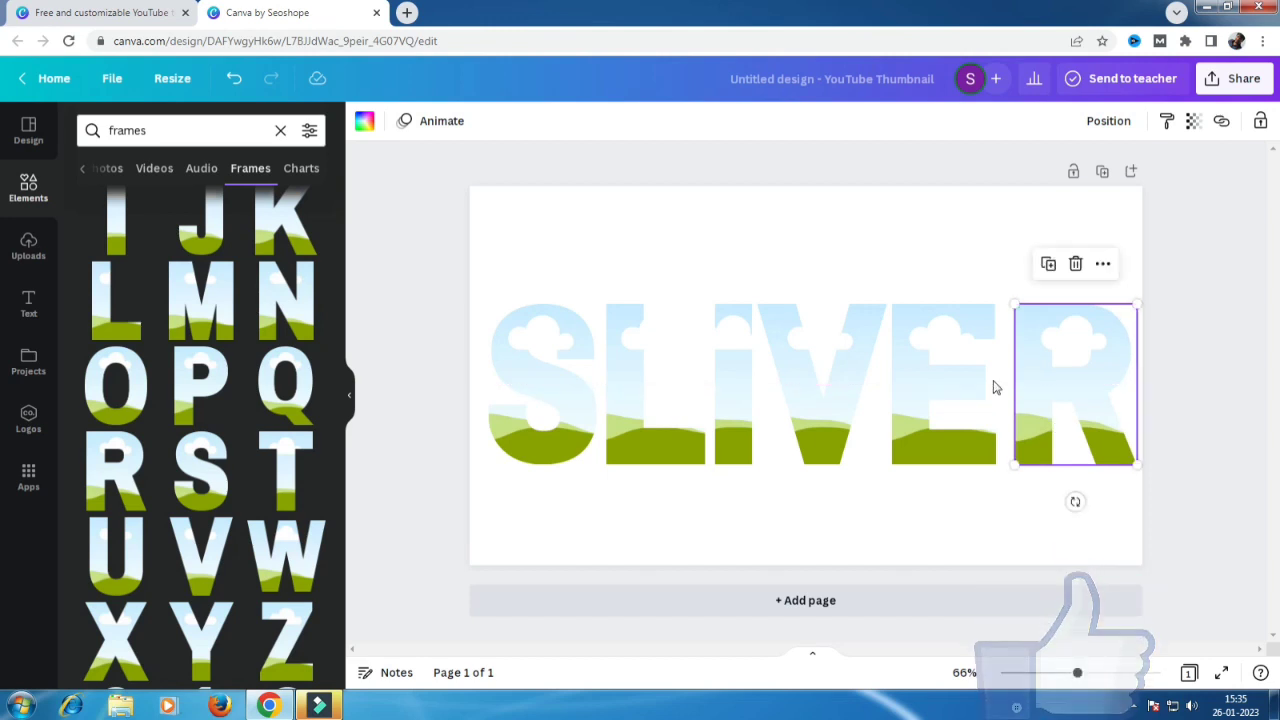
# Set the page background to the dark blue default color.
pyautogui.click(766, 244)
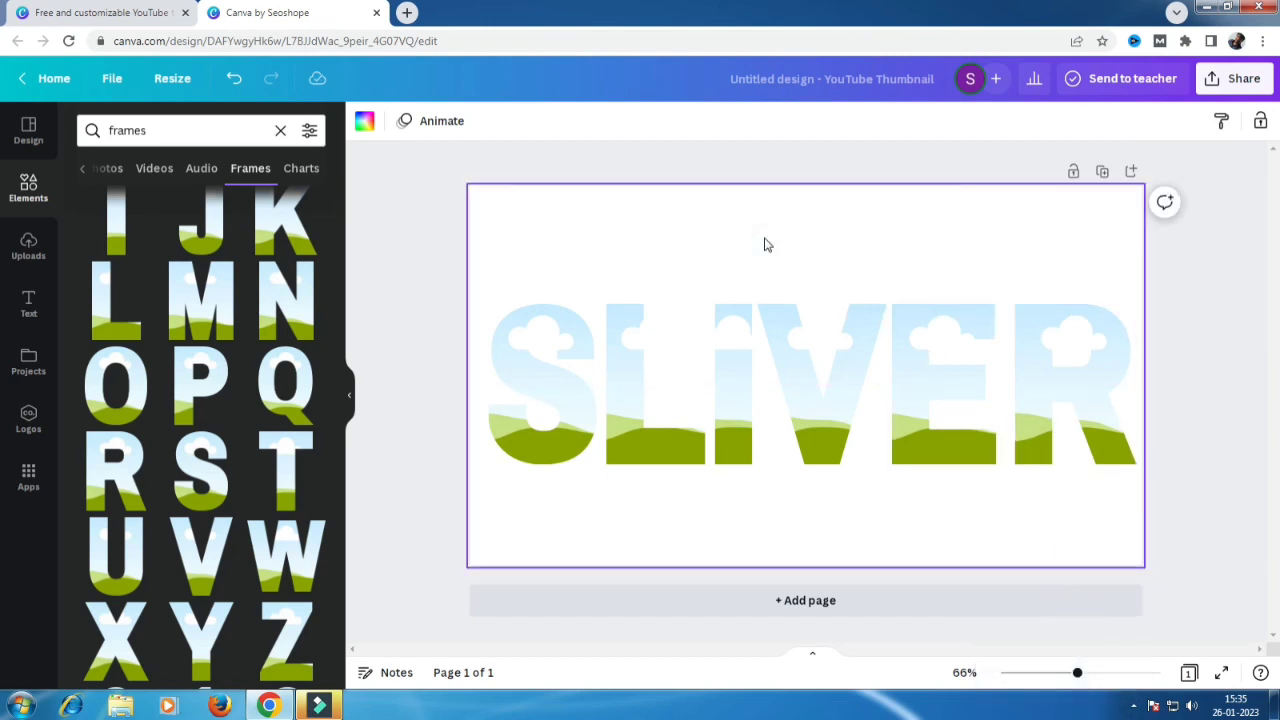
pyautogui.click(365, 120)
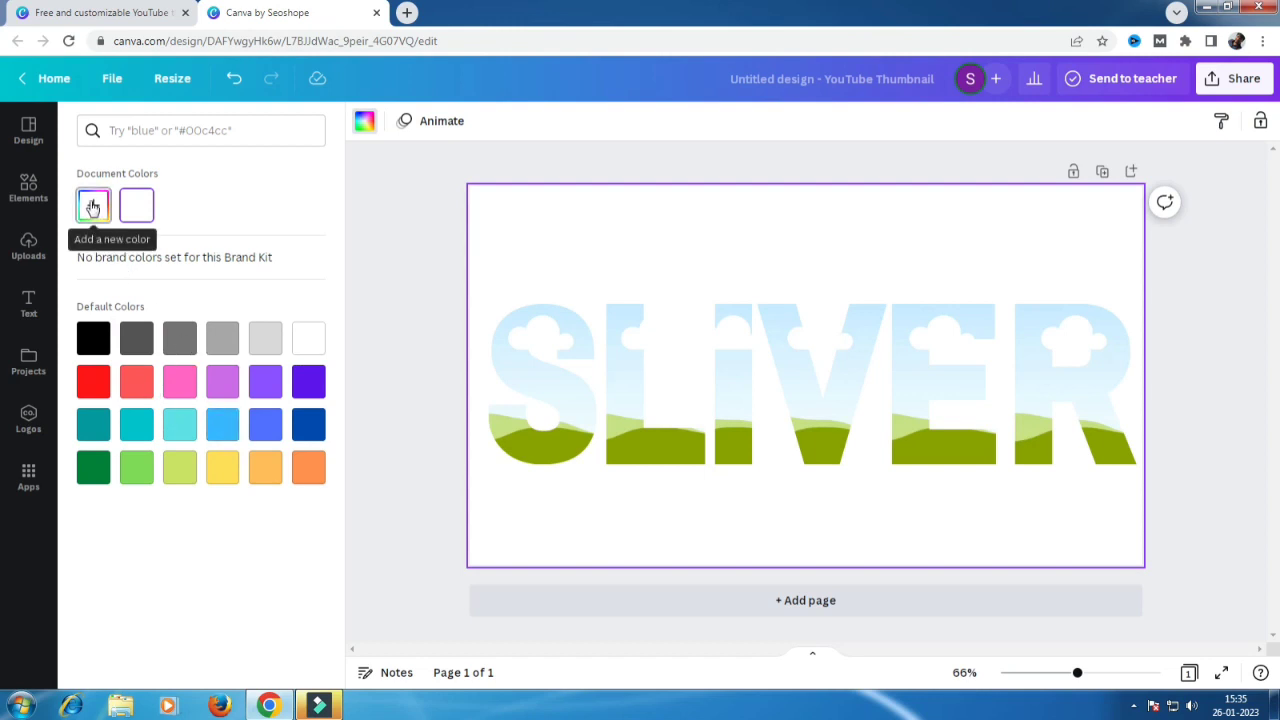
pyautogui.click(318, 426)
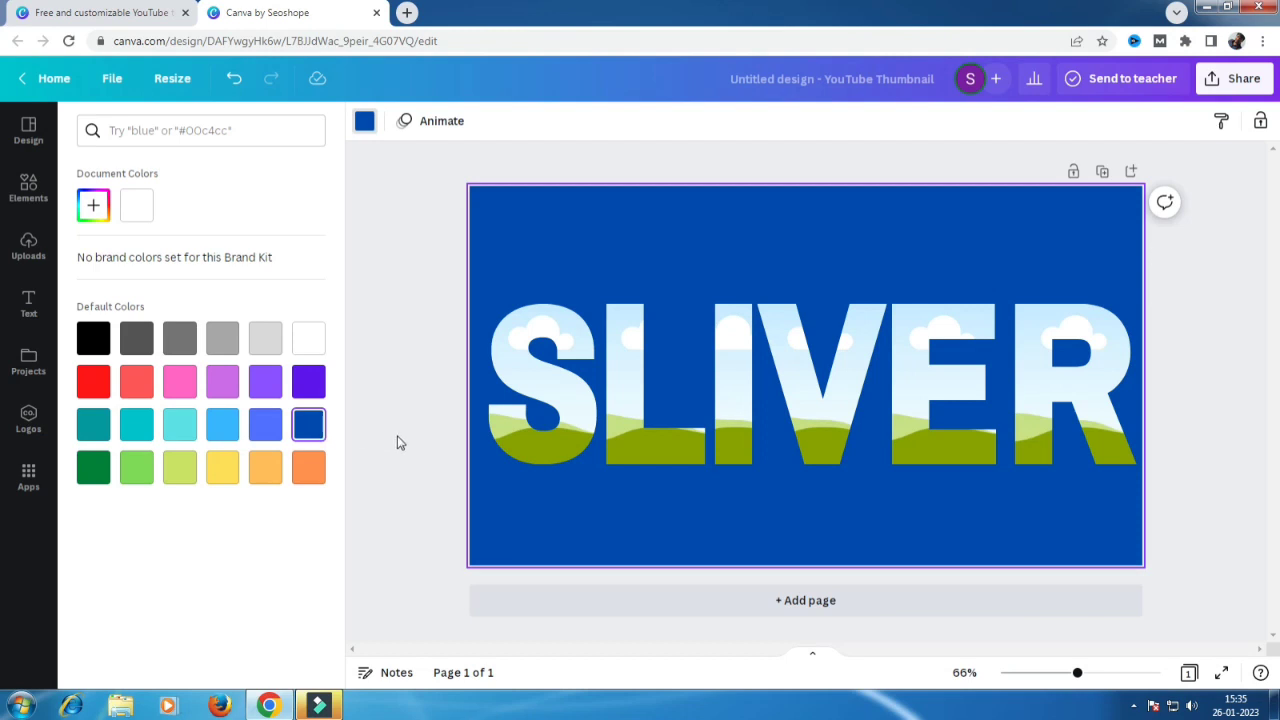
pyautogui.click(541, 372)
pyautogui.click(648, 271)
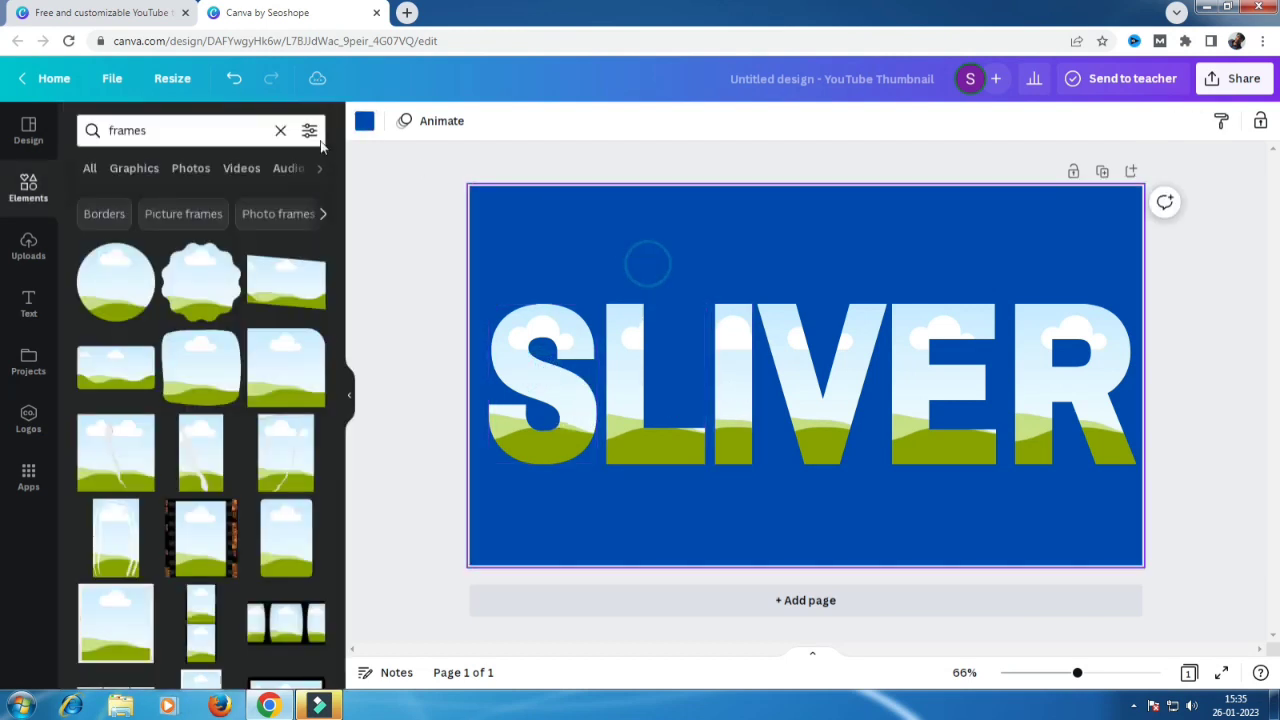
# Search the elements for "sliver".
pyautogui.click(28, 188)
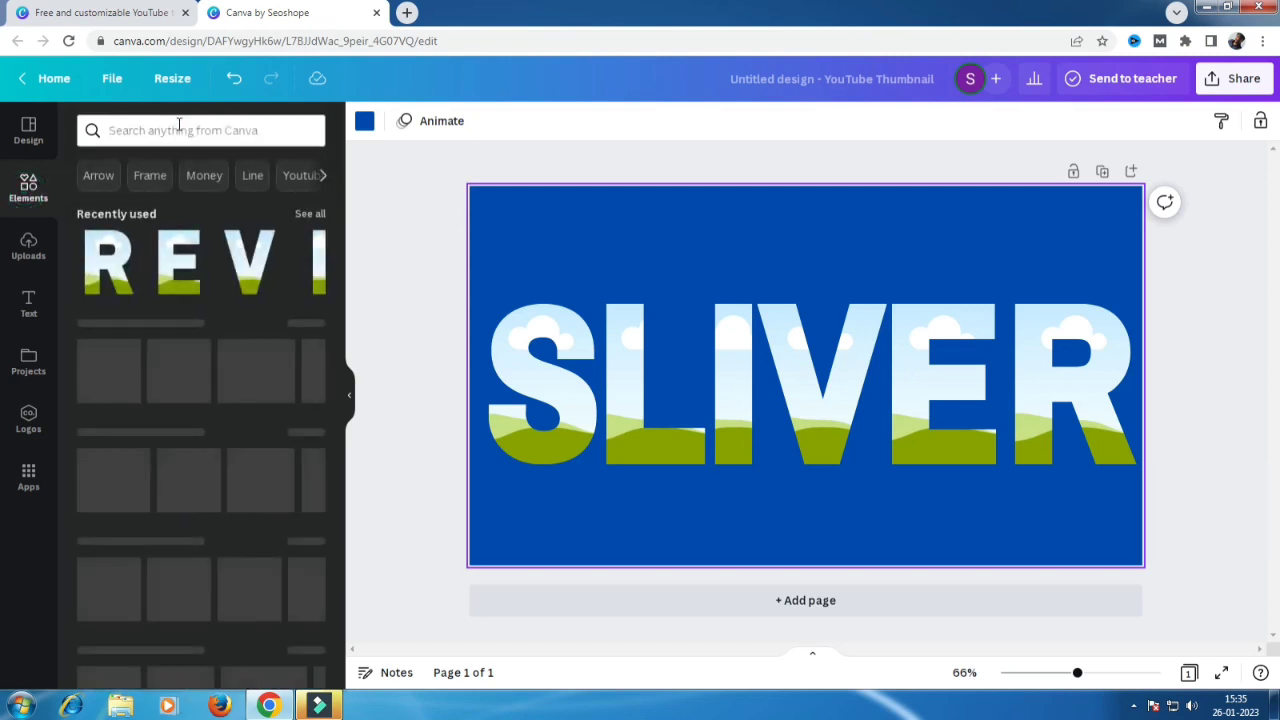
pyautogui.click(178, 127)
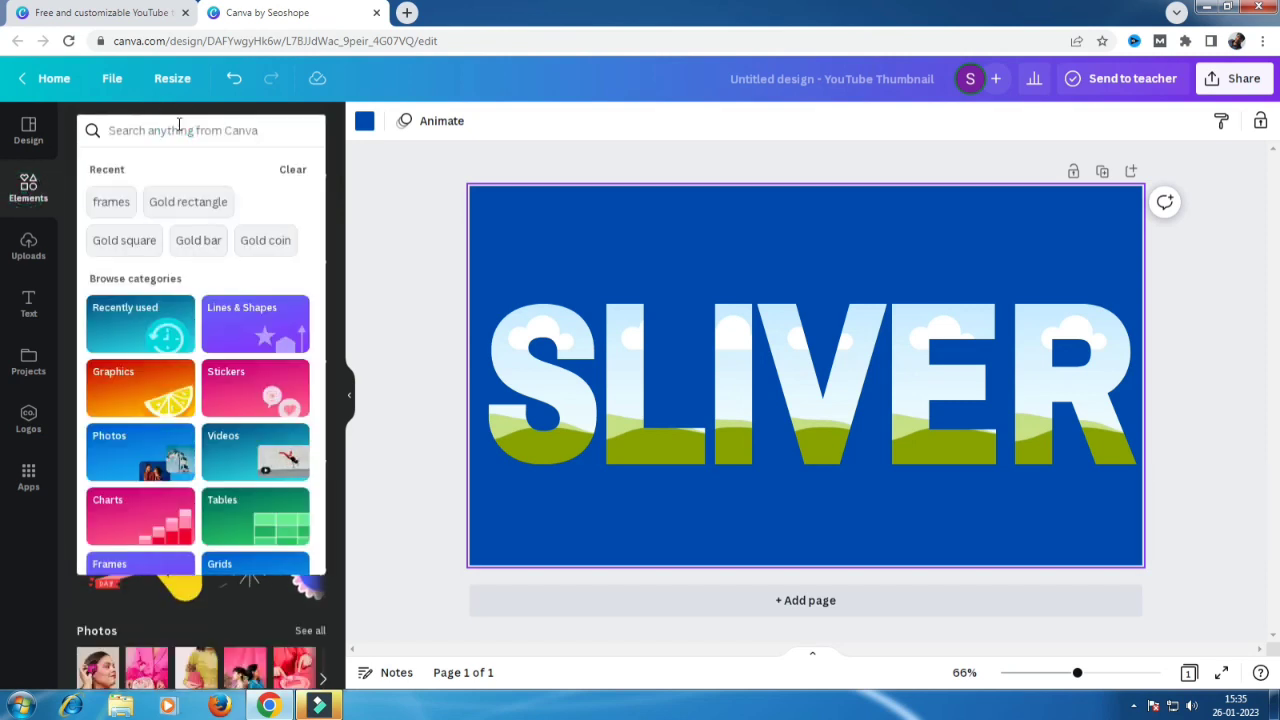
pyautogui.write('sliv')
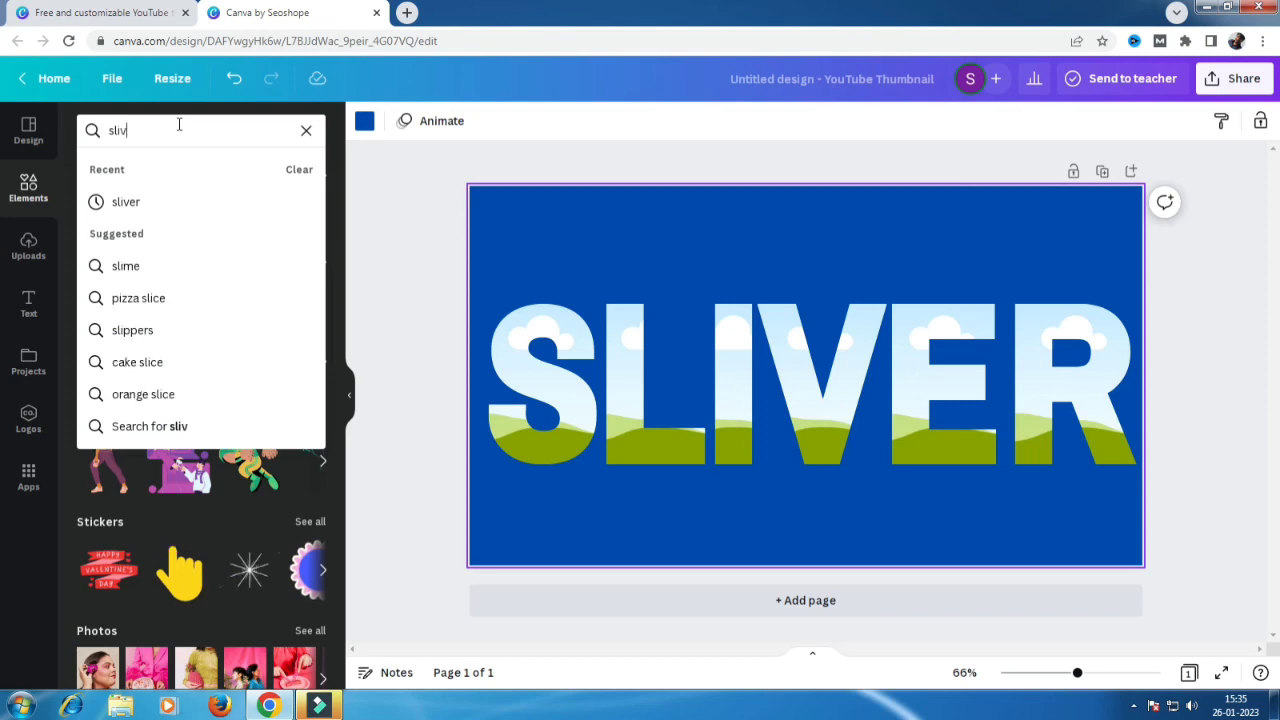
pyautogui.write('er')
pyautogui.press('Return')
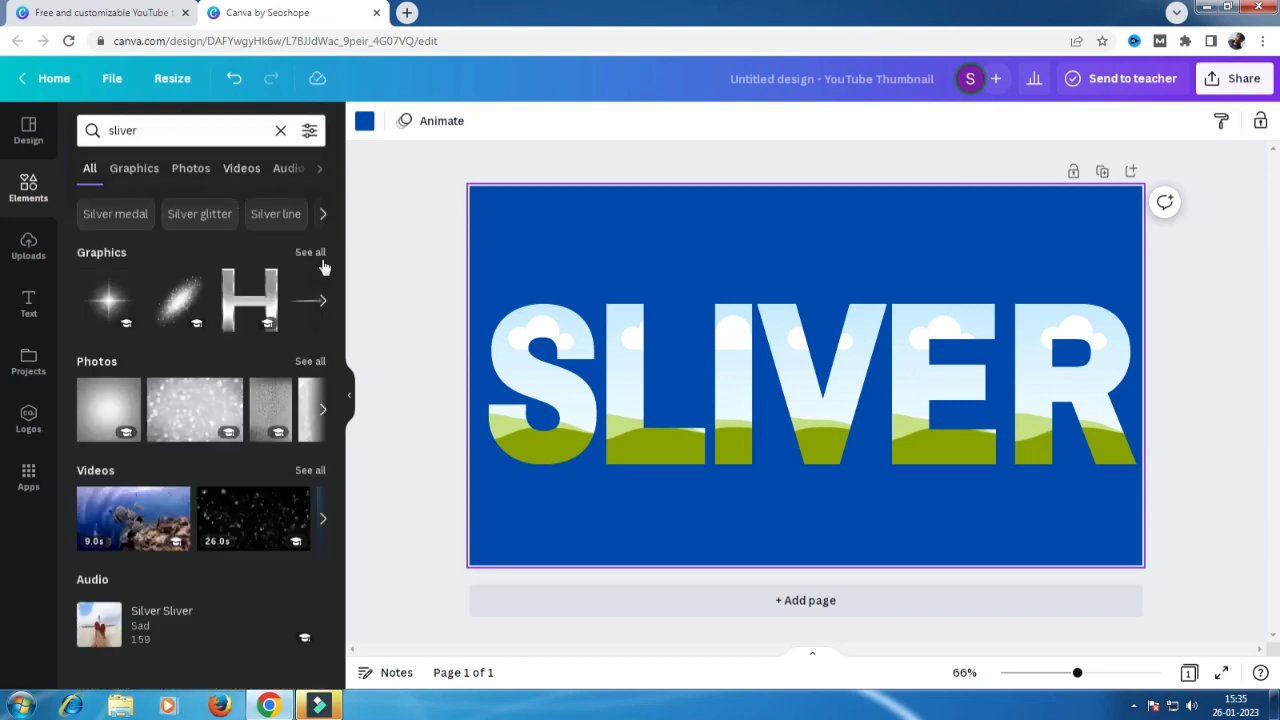
# Show only the photo results for sliver and switch to the suggested Silver background search.
pyautogui.click(300, 362)
pyautogui.scroll(-5, 237, 446)
pyautogui.scroll(-2, 240, 446)
pyautogui.scroll(4, 224, 400)
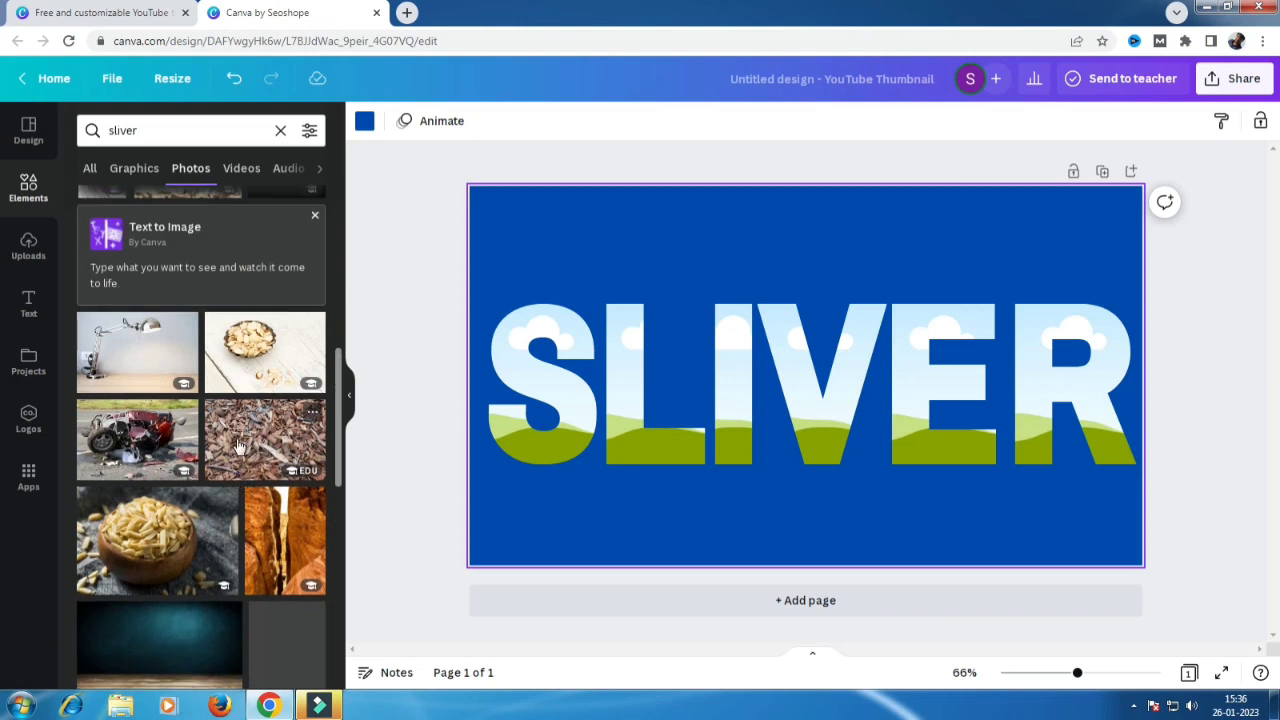
pyautogui.scroll(3, 224, 400)
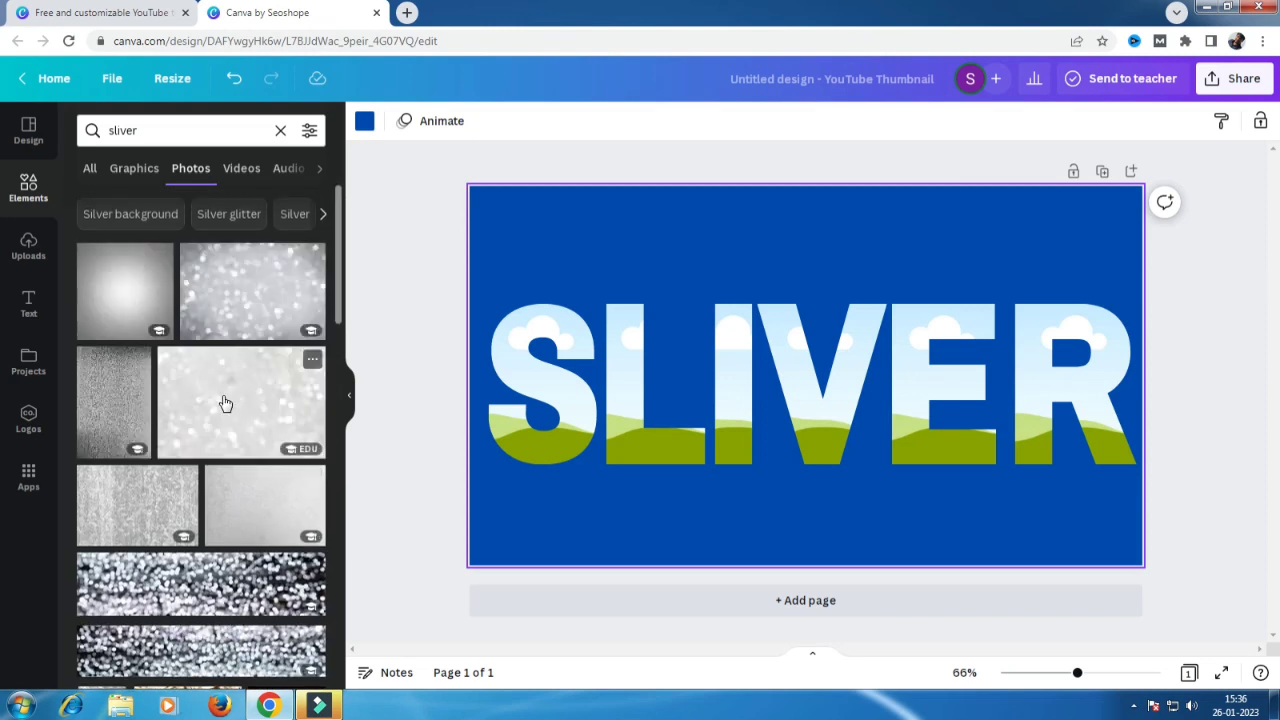
pyautogui.click(126, 213)
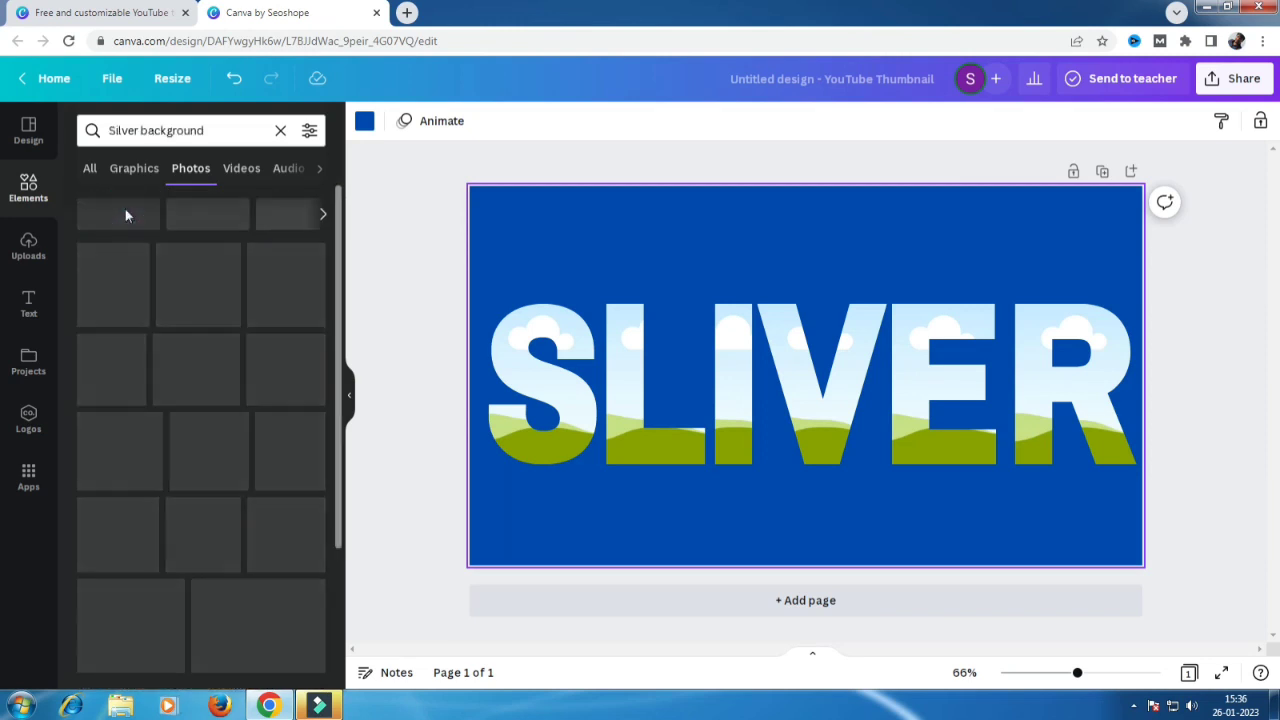
# Try the radial brushed-metal photo as the fill of the S frame.
pyautogui.scroll(-3, 193, 370)
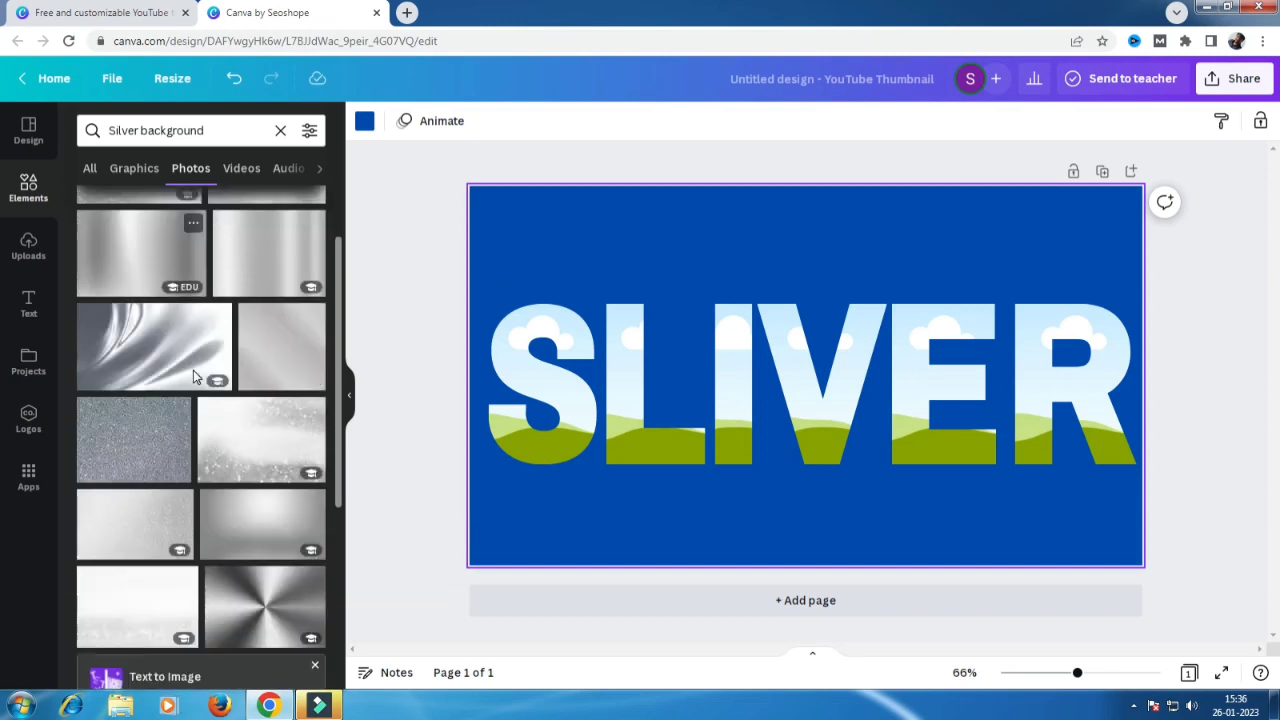
pyautogui.scroll(-2, 193, 372)
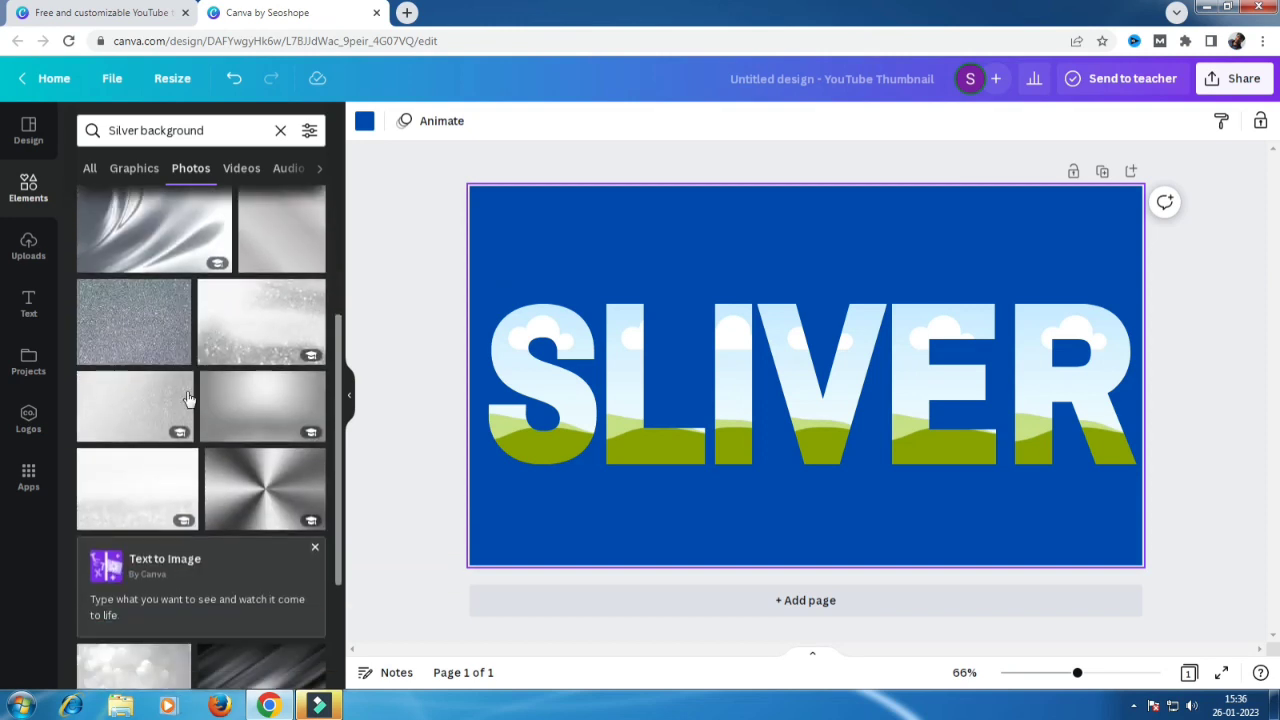
pyautogui.moveTo(262, 493); pyautogui.dragTo(545, 414)
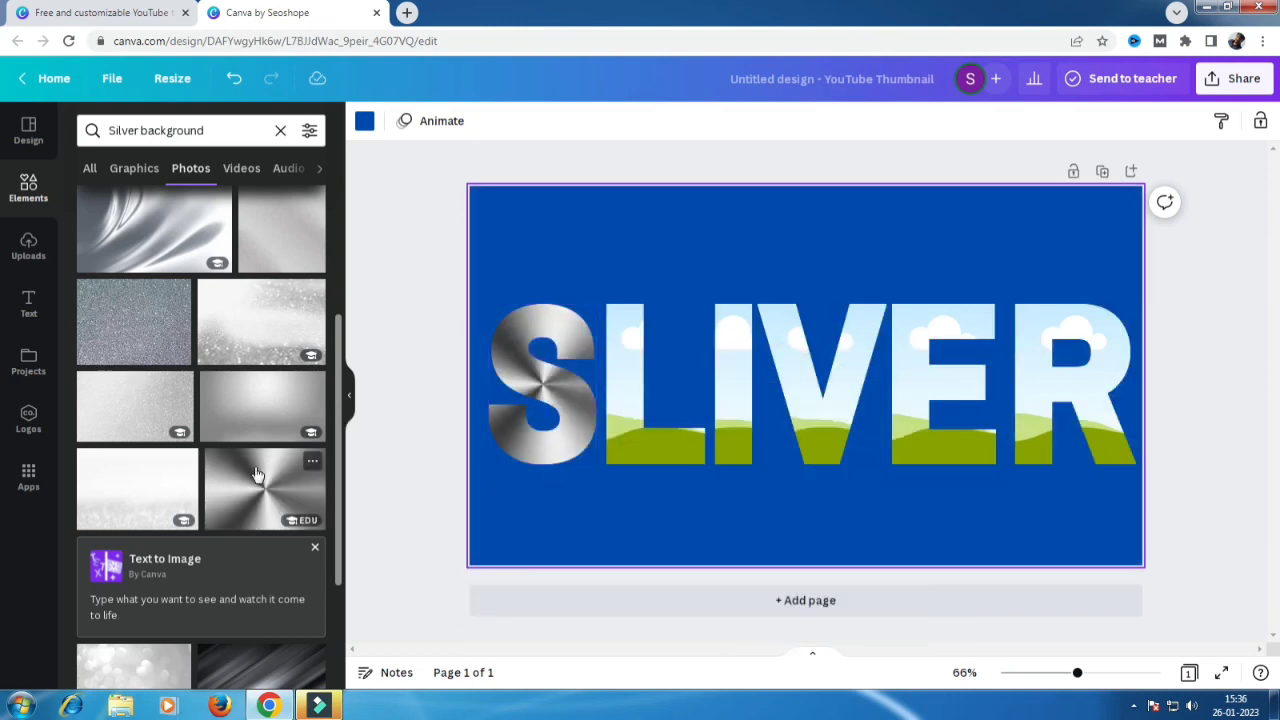
# Fill all six letter frames of SLIVER with the soft grey gradient photo that has a light centre.
pyautogui.moveTo(312, 402); pyautogui.dragTo(542, 376)
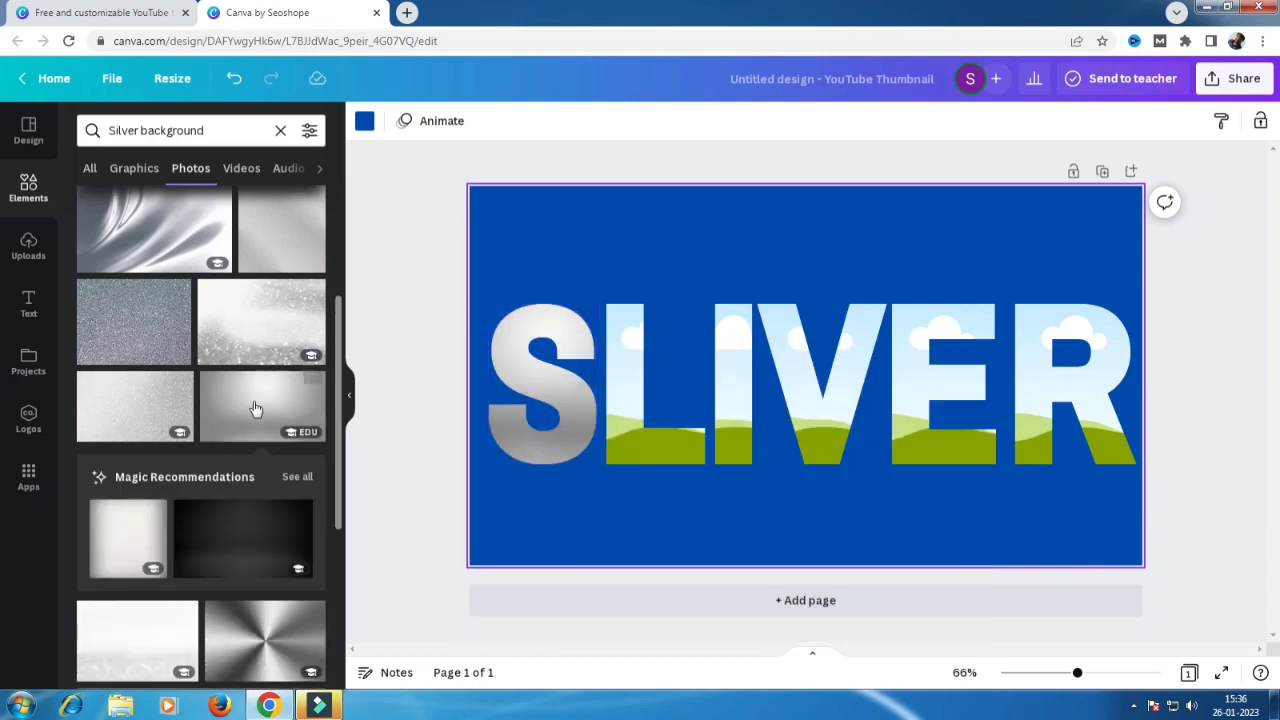
pyautogui.moveTo(258, 401); pyautogui.dragTo(698, 351)
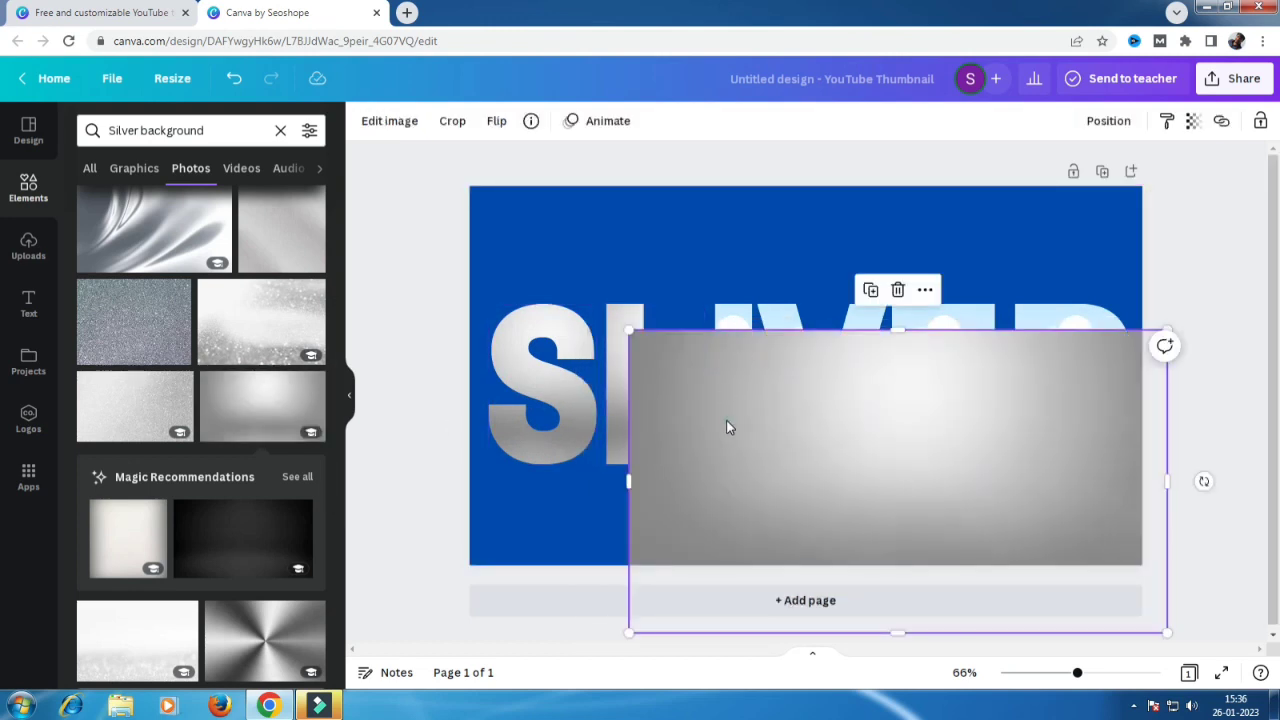
pyautogui.moveTo(780, 440); pyautogui.dragTo(925, 437)
pyautogui.moveTo(257, 410); pyautogui.dragTo(738, 358)
pyautogui.moveTo(262, 427); pyautogui.dragTo(840, 385)
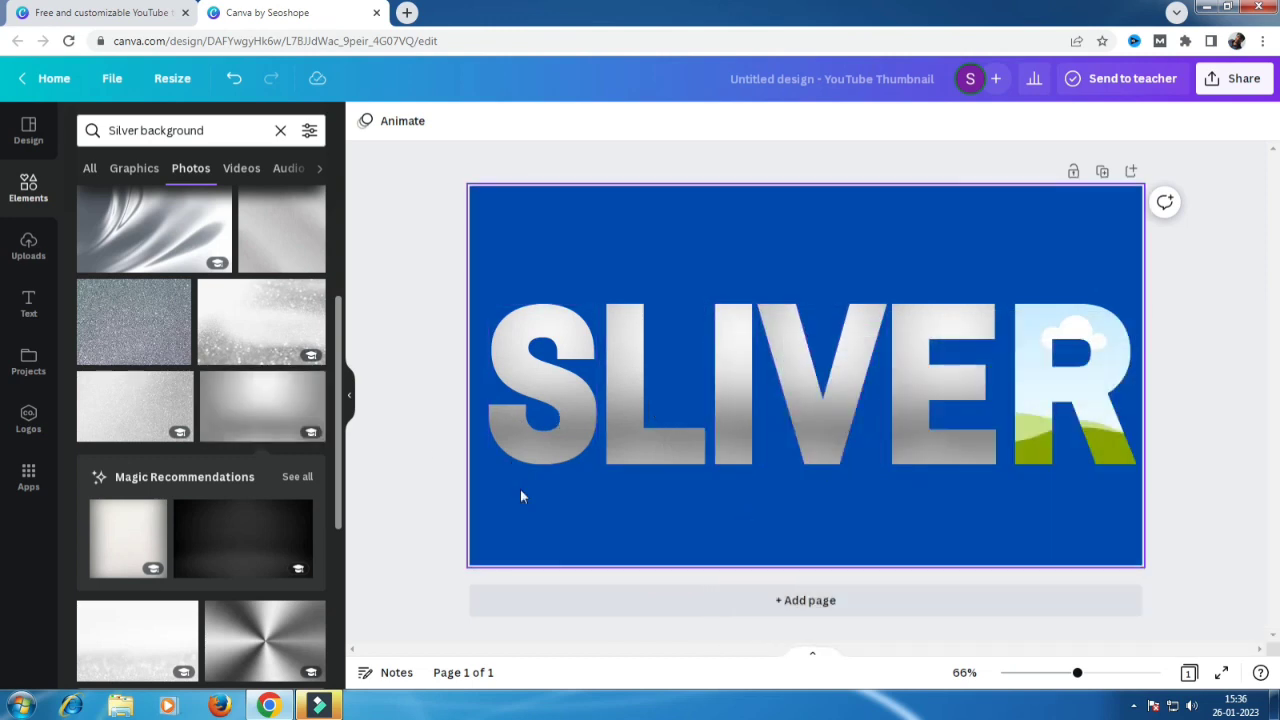
pyautogui.moveTo(251, 403); pyautogui.dragTo(1085, 345)
pyautogui.click(521, 422)
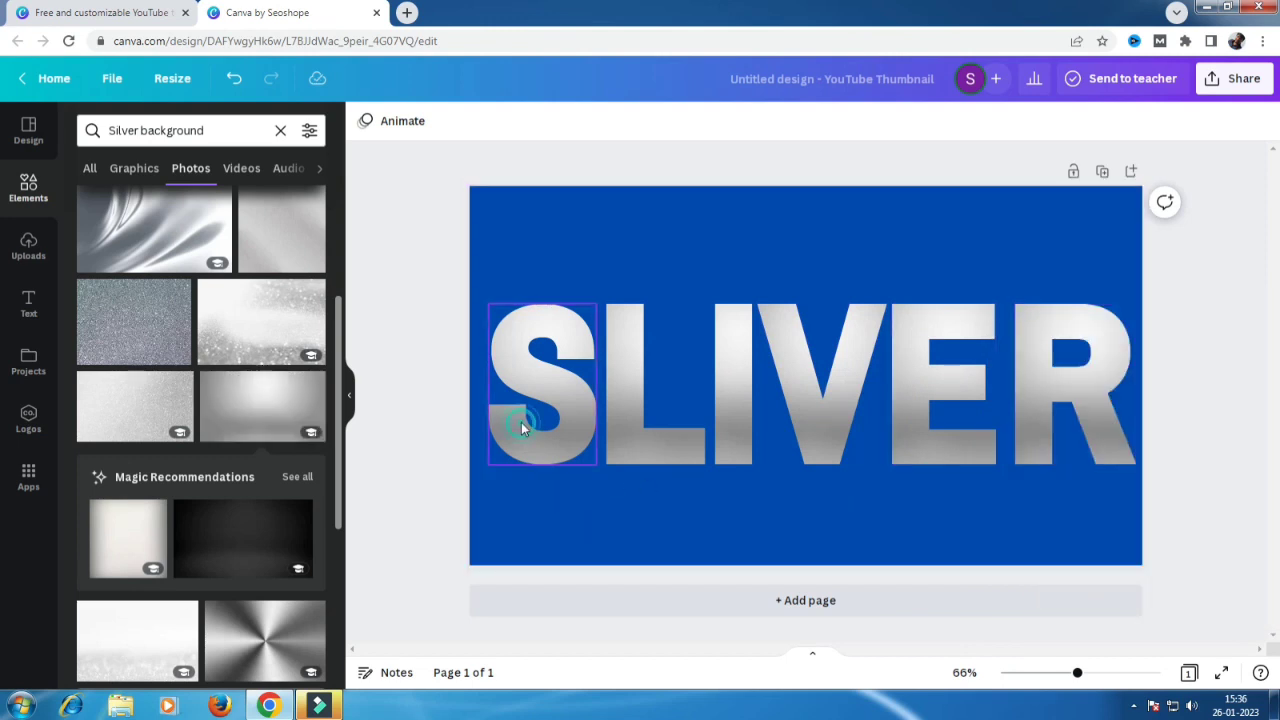
# Set the page background to the custom near-black blue color #0B131E.
pyautogui.click(705, 258)
pyautogui.click(364, 122)
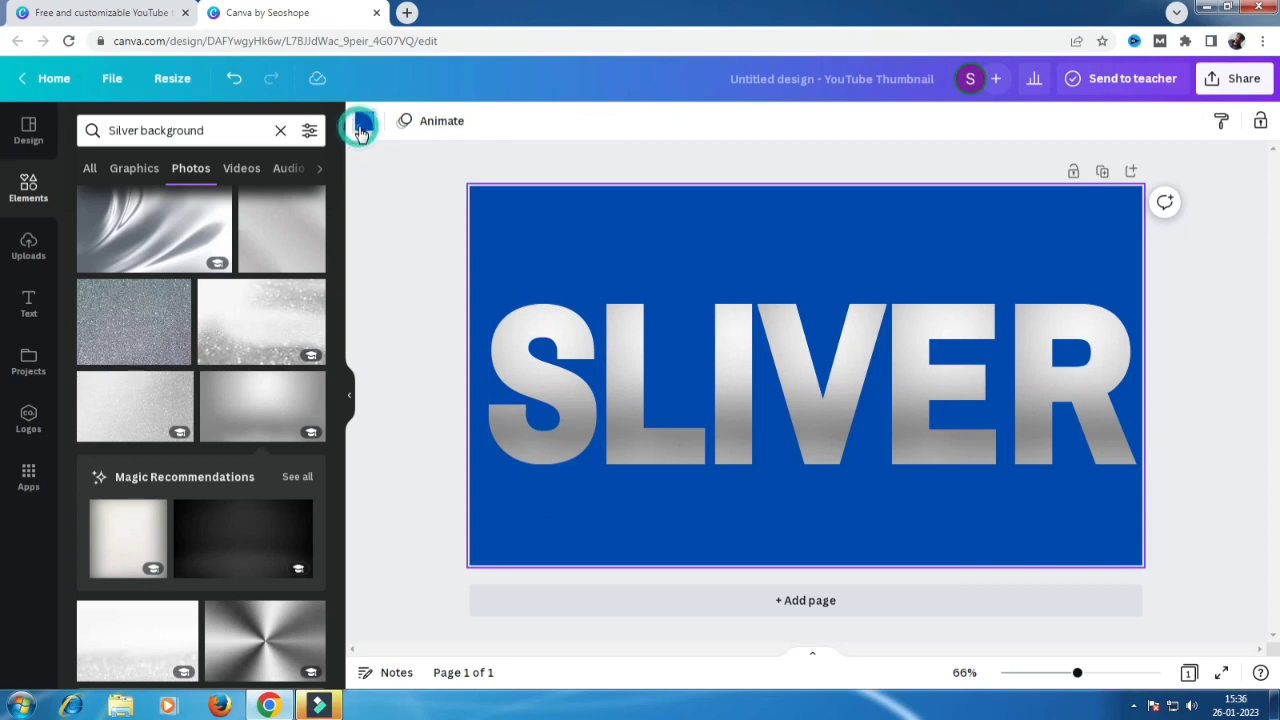
pyautogui.click(91, 207)
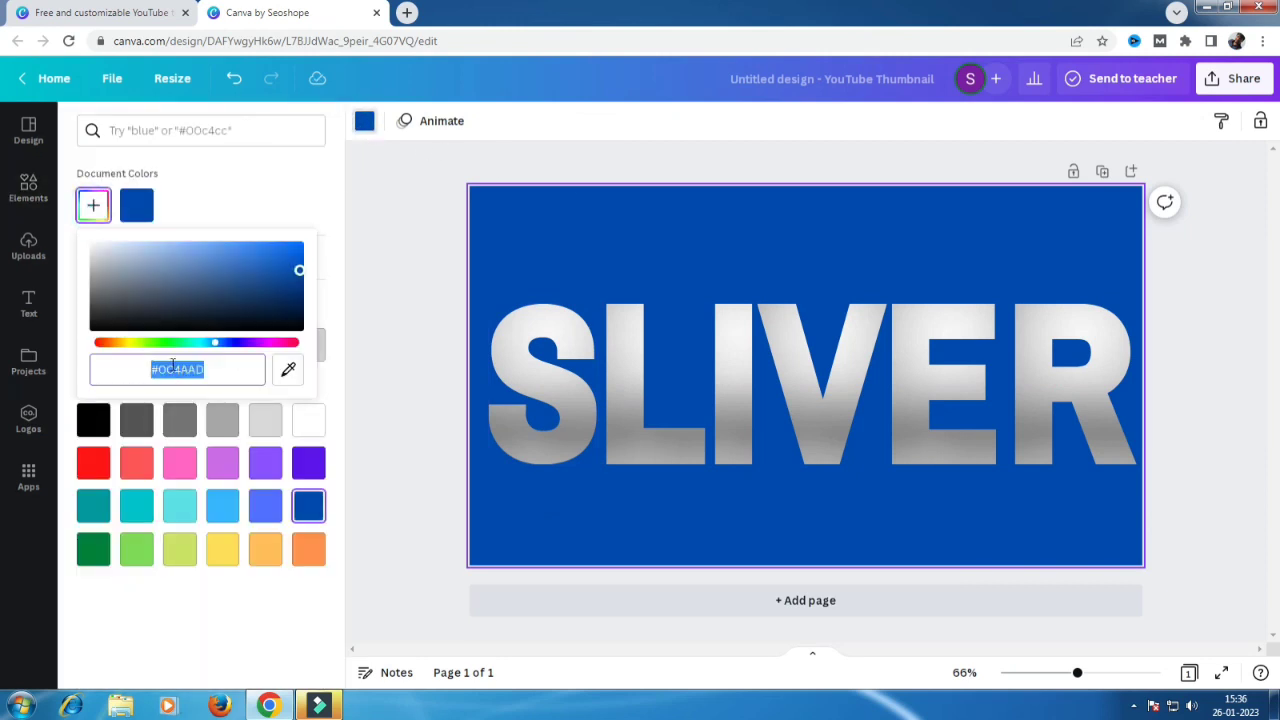
pyautogui.moveTo(288, 285); pyautogui.dragTo(220, 323)
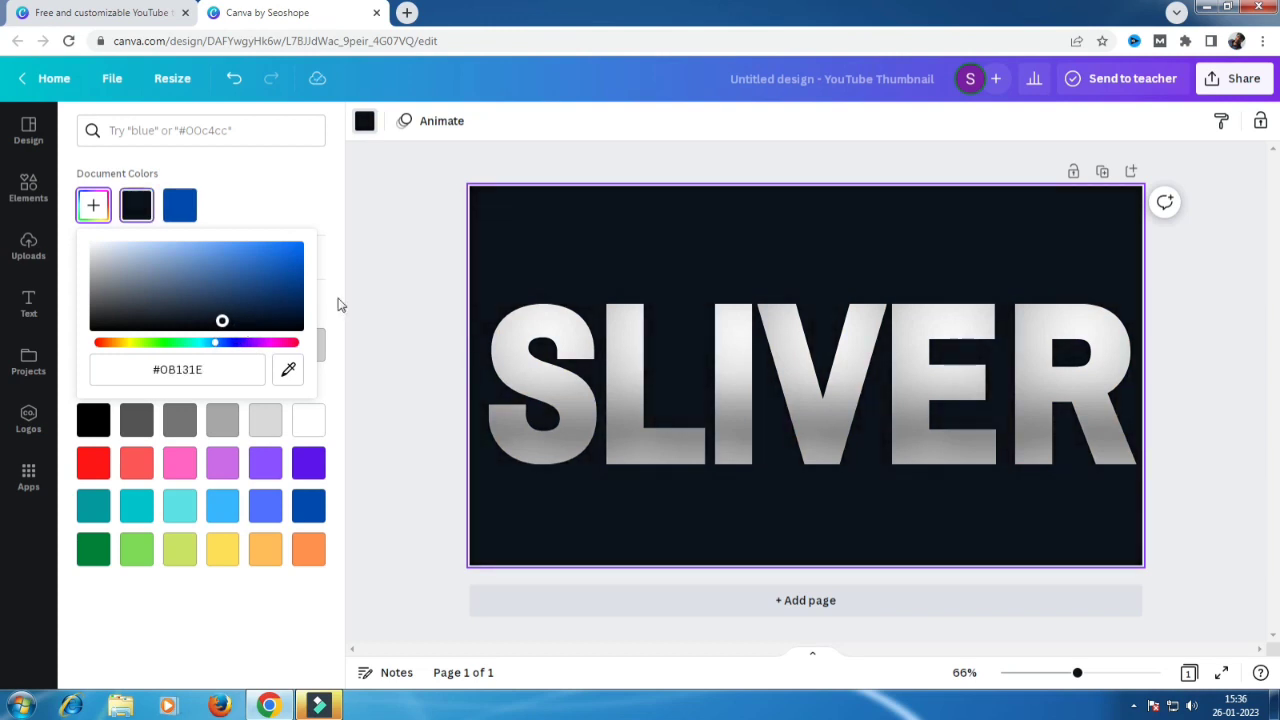
pyautogui.click(530, 242)
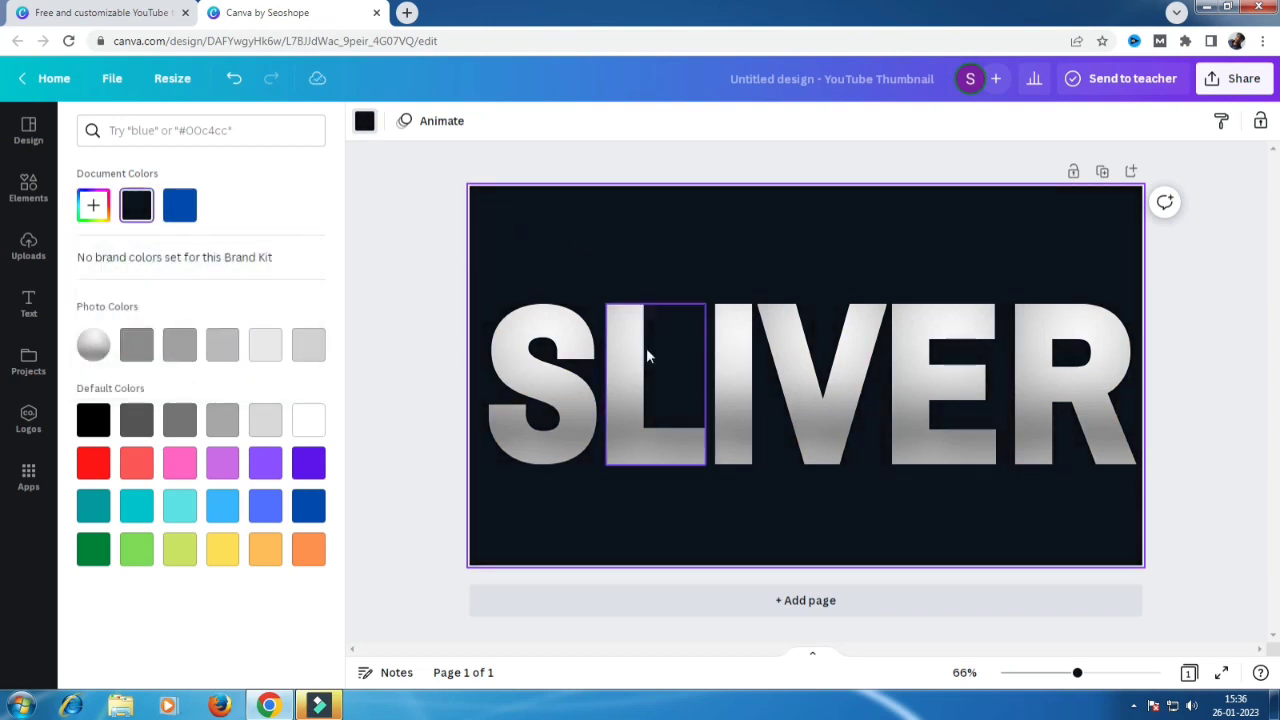
# Move the S slightly to the left, keeping it aligned at the same height as the other letters.
pyautogui.click(500, 374)
pyautogui.moveTo(596, 300); pyautogui.dragTo(598, 300)
pyautogui.click(545, 355)
pyautogui.moveTo(538, 352); pyautogui.dragTo(539, 348)
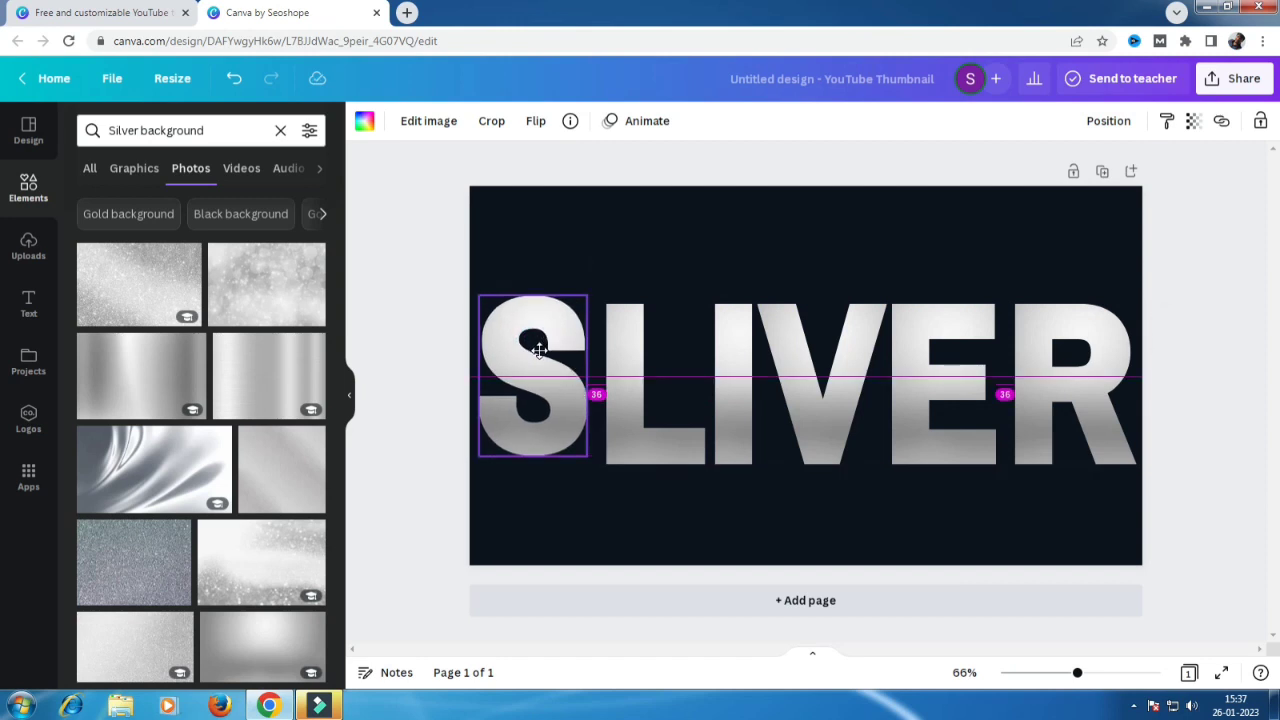
pyautogui.click(730, 231)
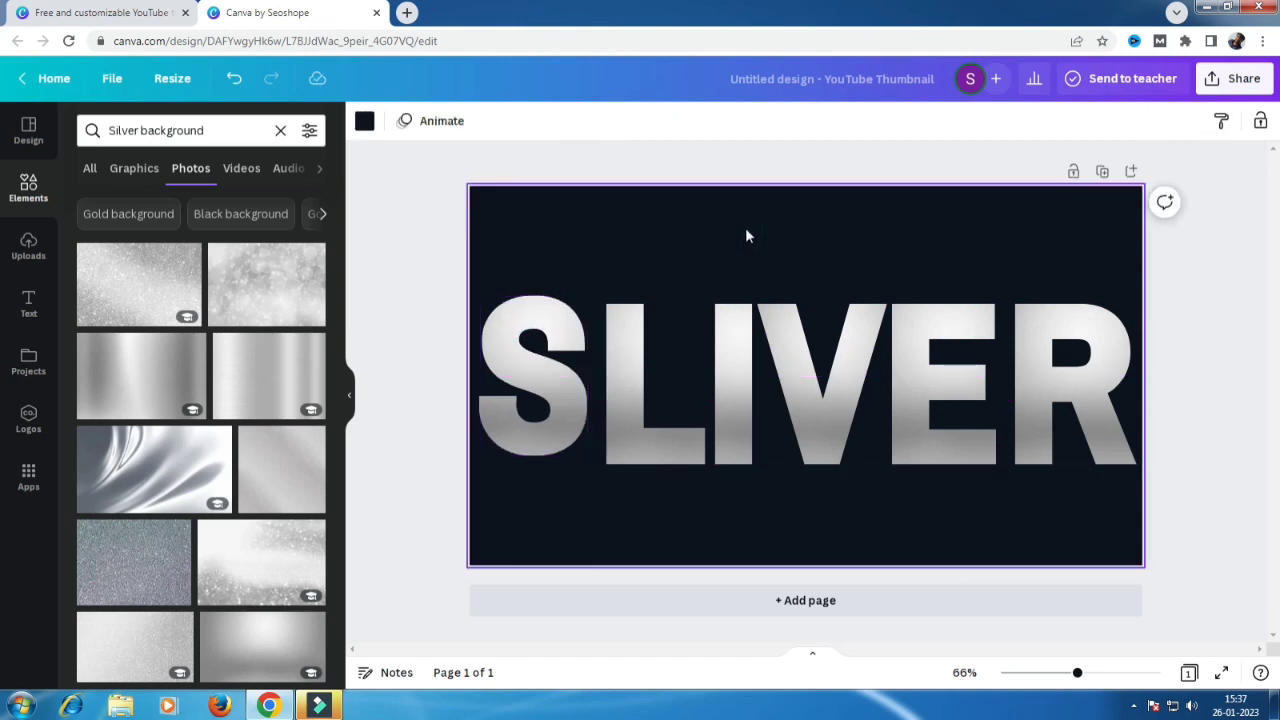
pyautogui.moveTo(532, 407); pyautogui.dragTo(540, 413)
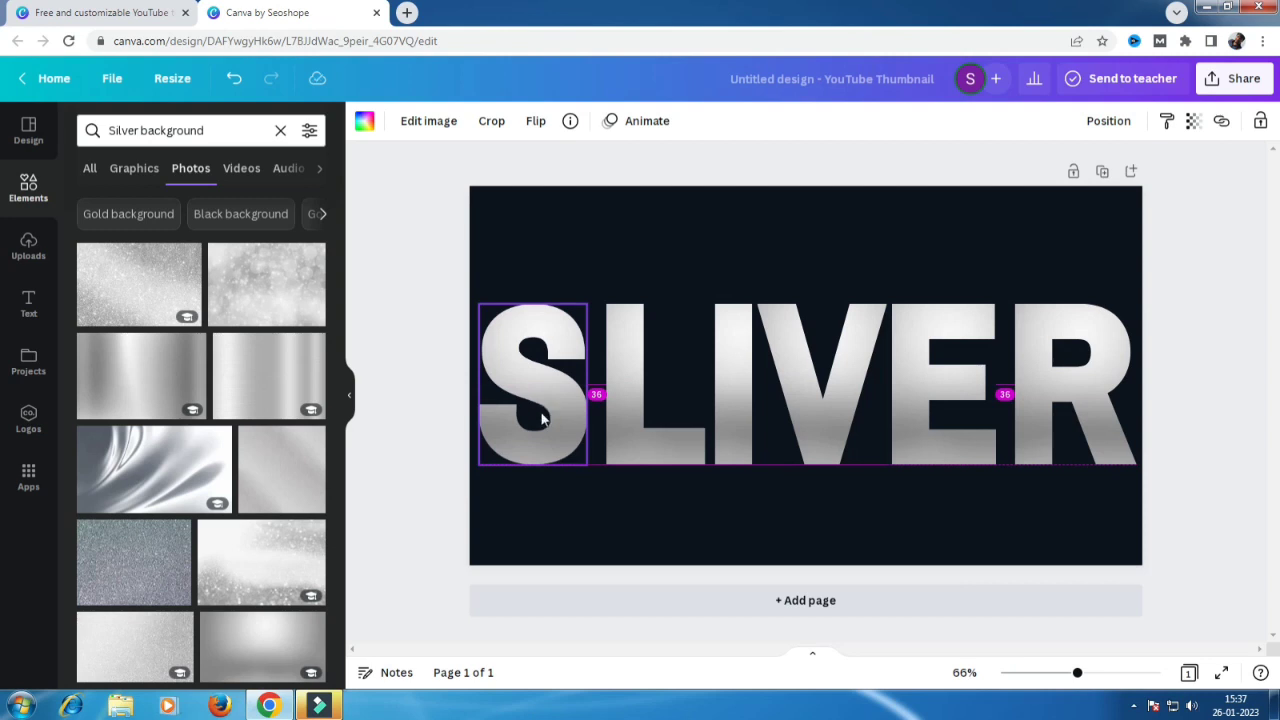
pyautogui.click(700, 251)
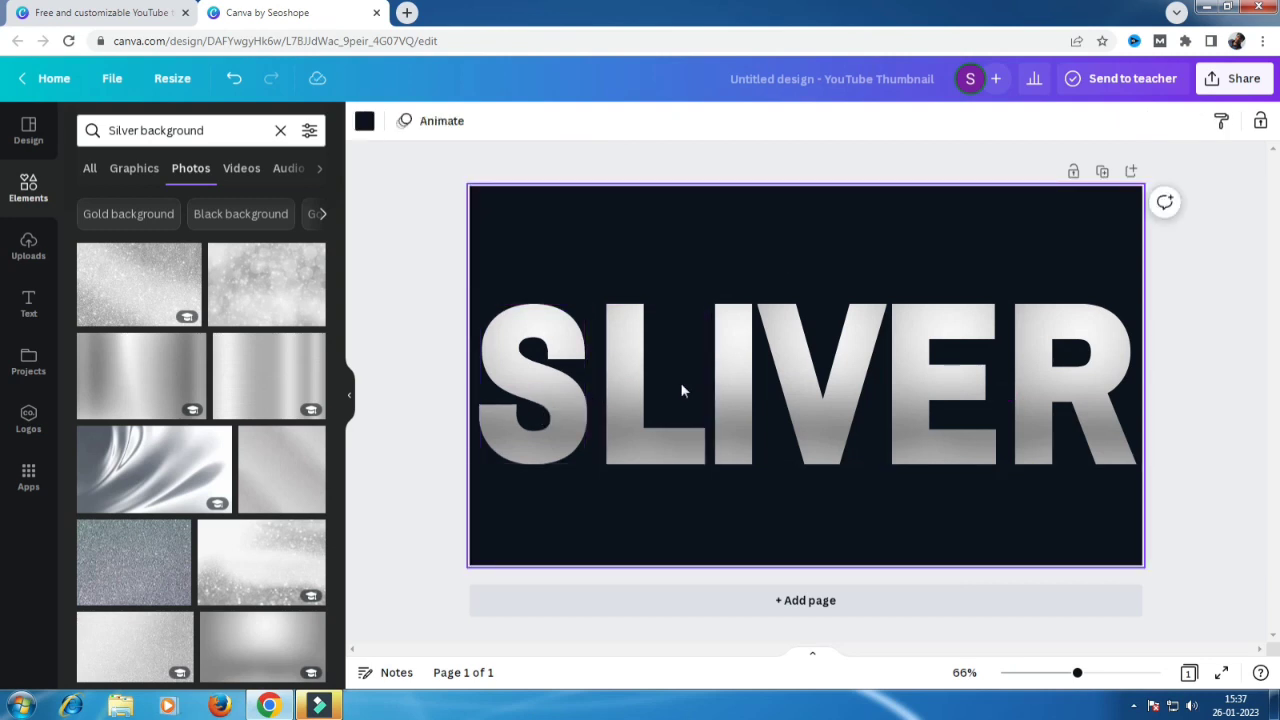
# Shift the L and I slightly left to even out the spacing after the S.
pyautogui.click(644, 398)
pyautogui.moveTo(730, 395); pyautogui.dragTo(722, 390)
pyautogui.click(805, 280)
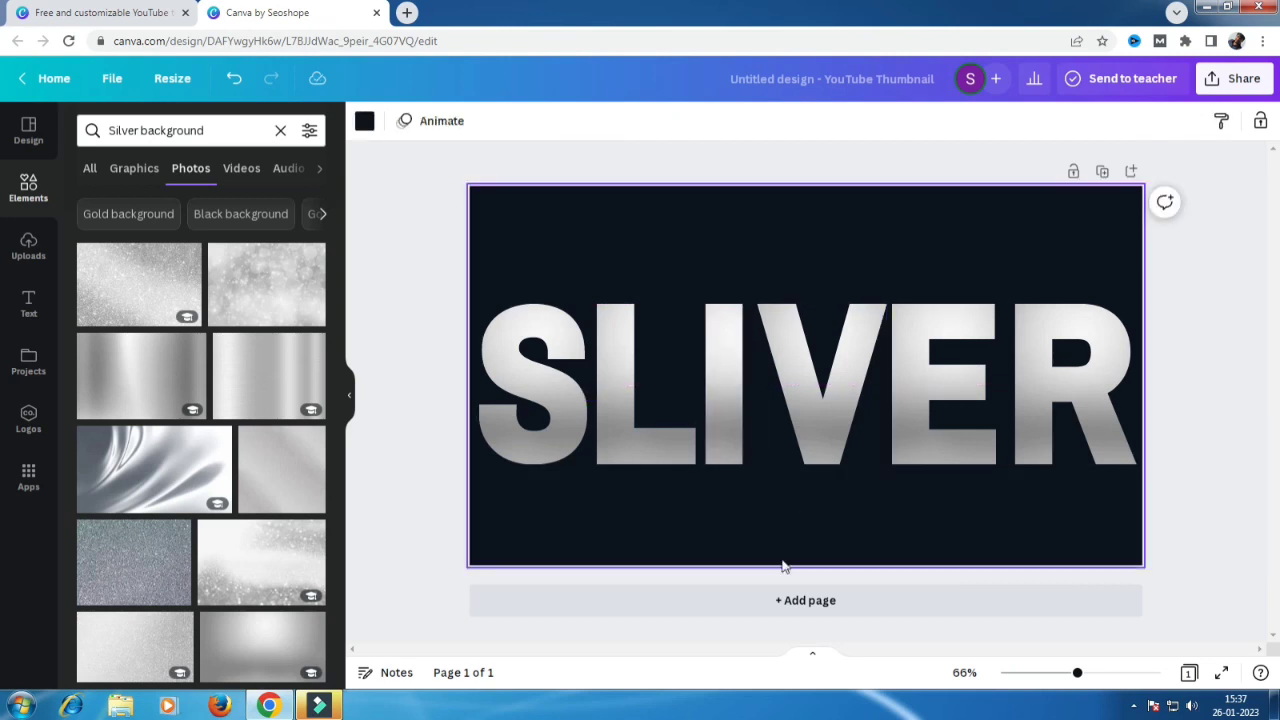
# Add a second page and search the elements for "frames", listing only the frame results.
pyautogui.click(800, 600)
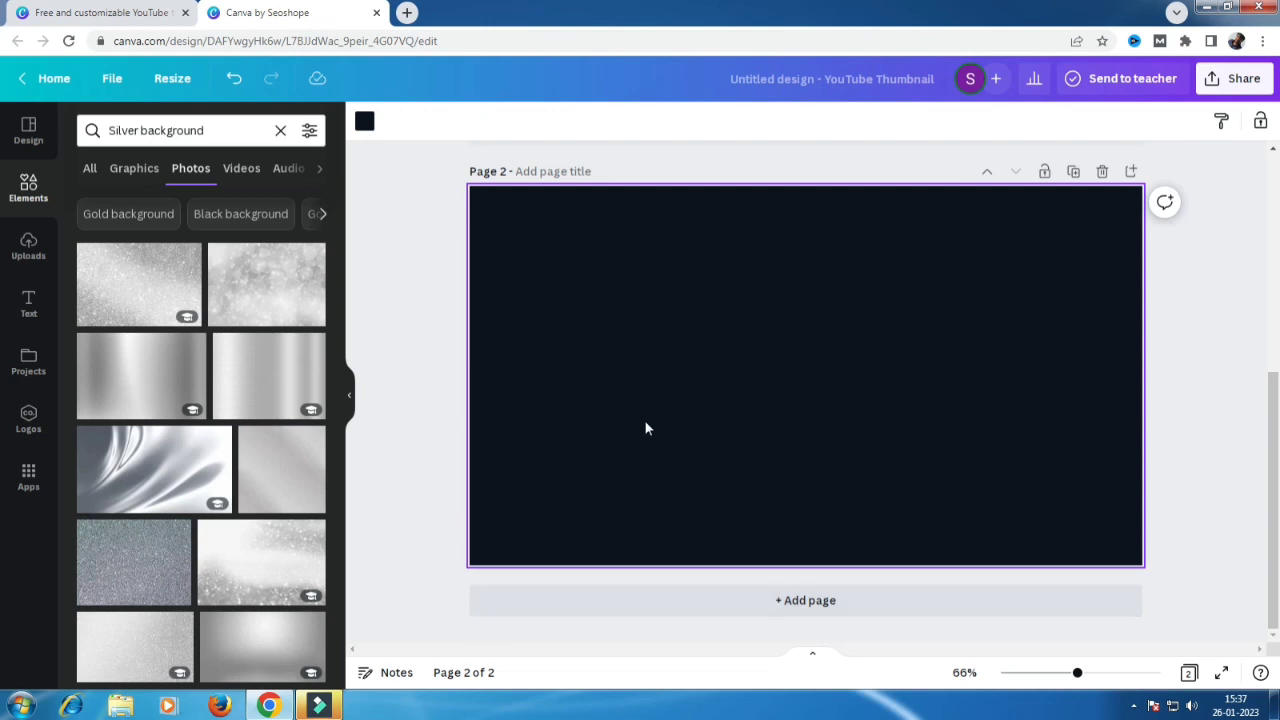
pyautogui.click(214, 130)
pyautogui.press('BackSpace')
pyautogui.press('BackSpace')
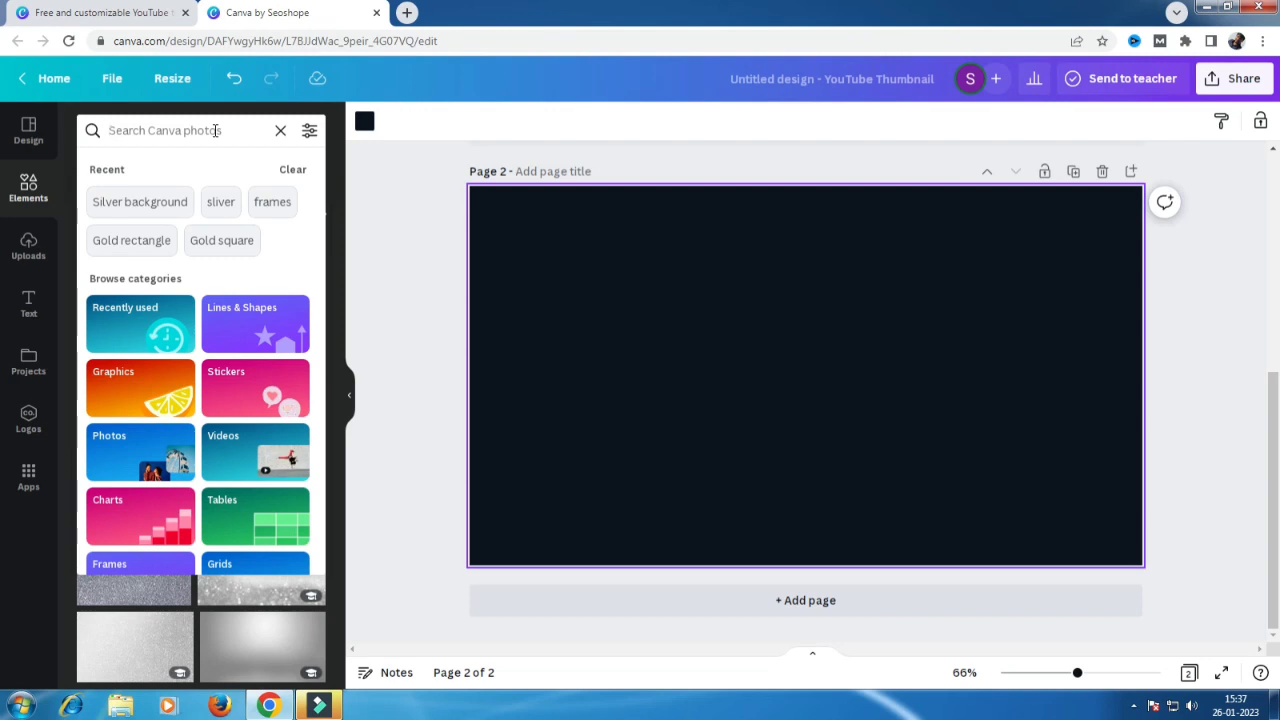
pyautogui.write('g')
pyautogui.press('BackSpace')
pyautogui.write('frames')
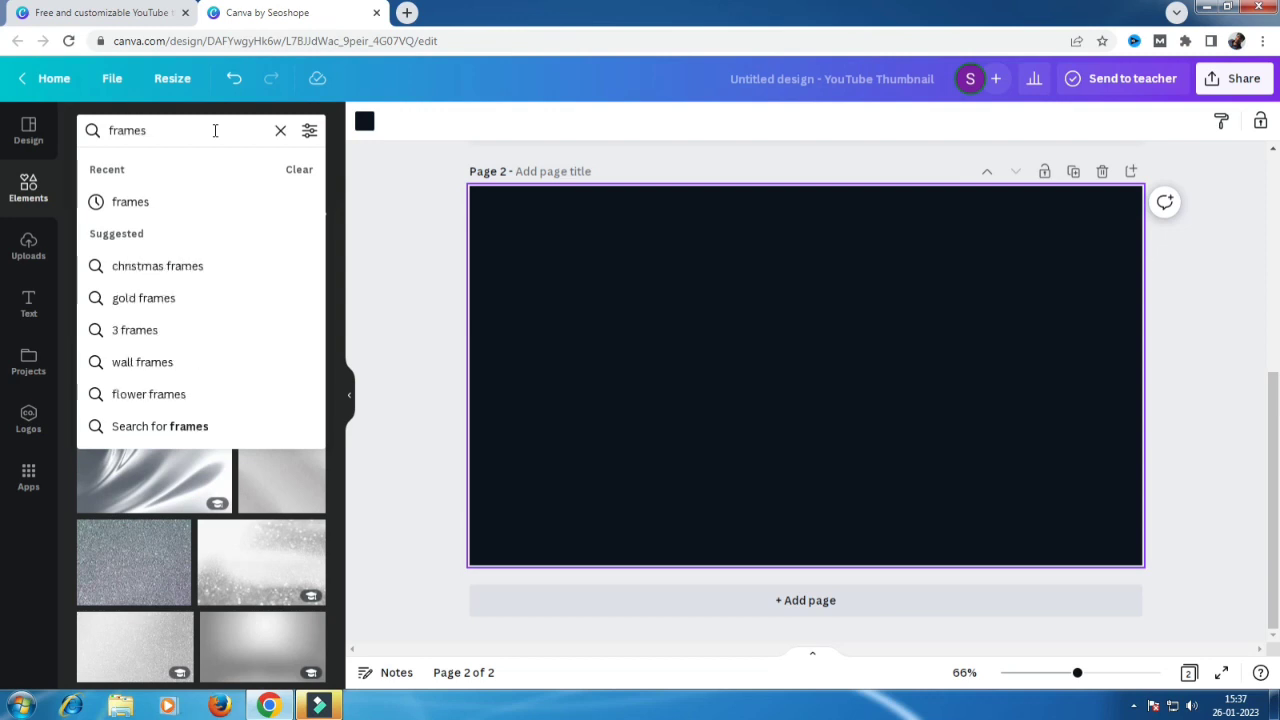
pyautogui.press('Return')
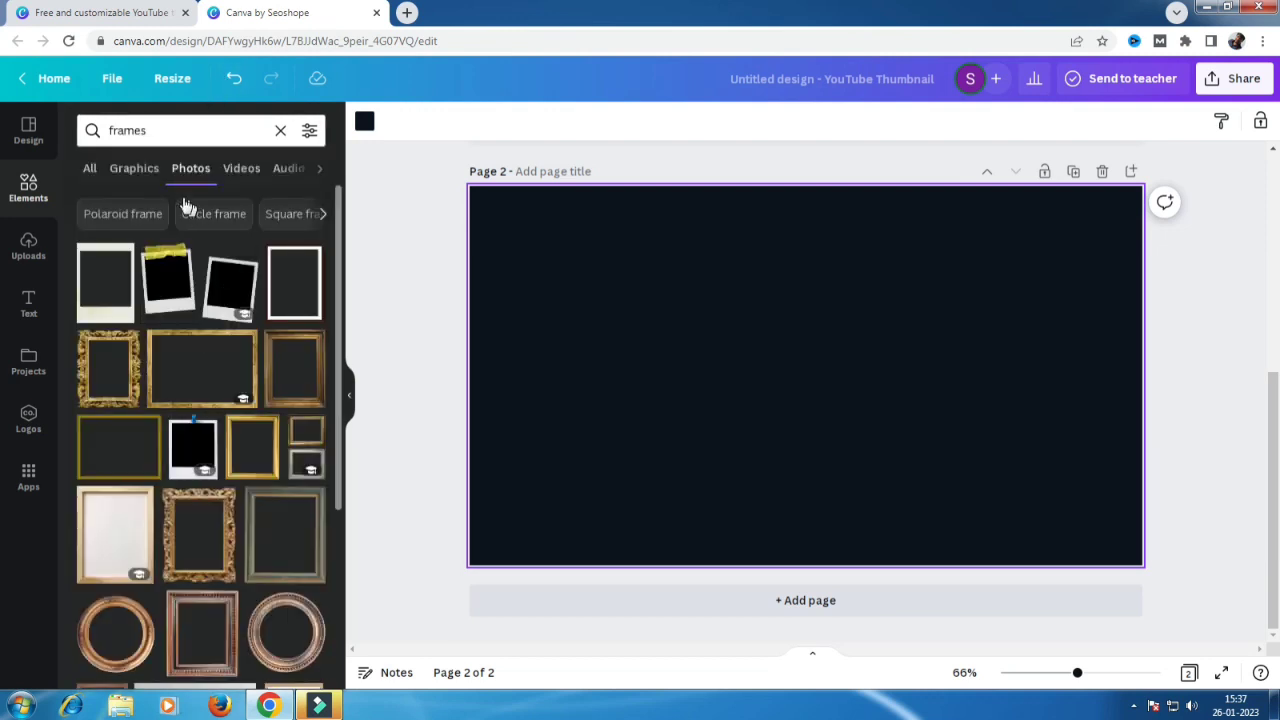
pyautogui.click(133, 170)
pyautogui.click(89, 170)
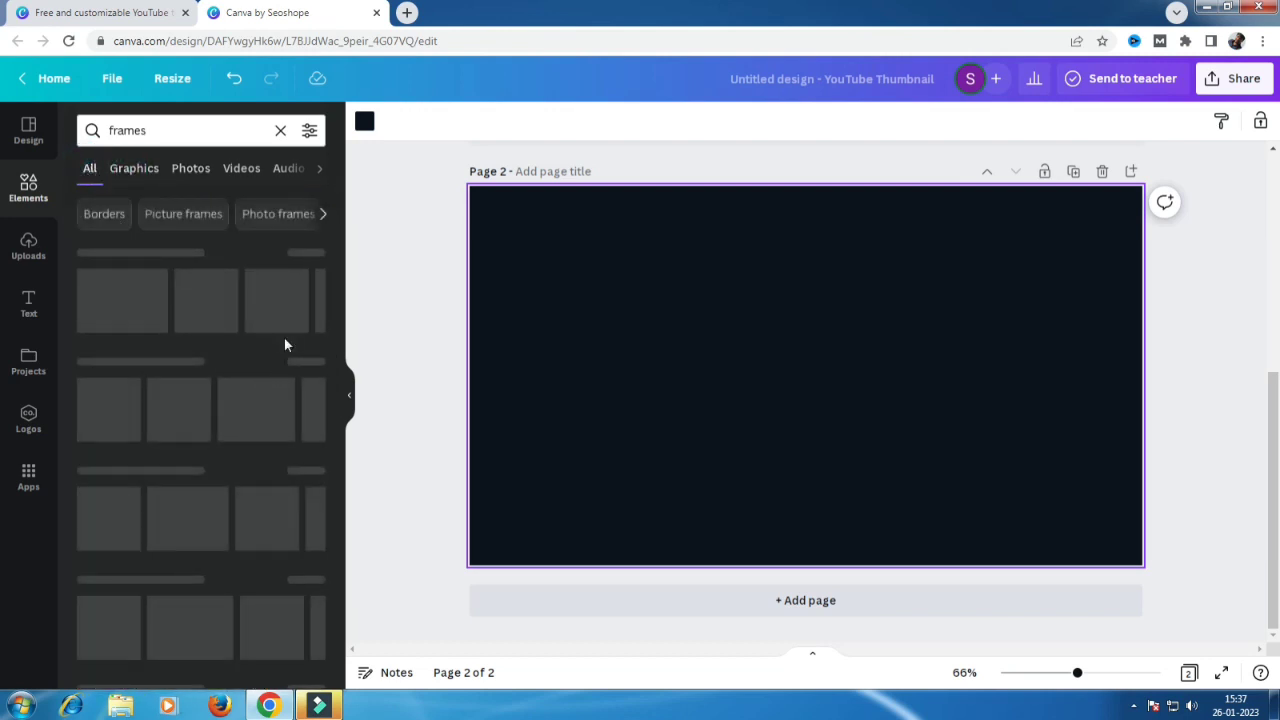
pyautogui.click(314, 250)
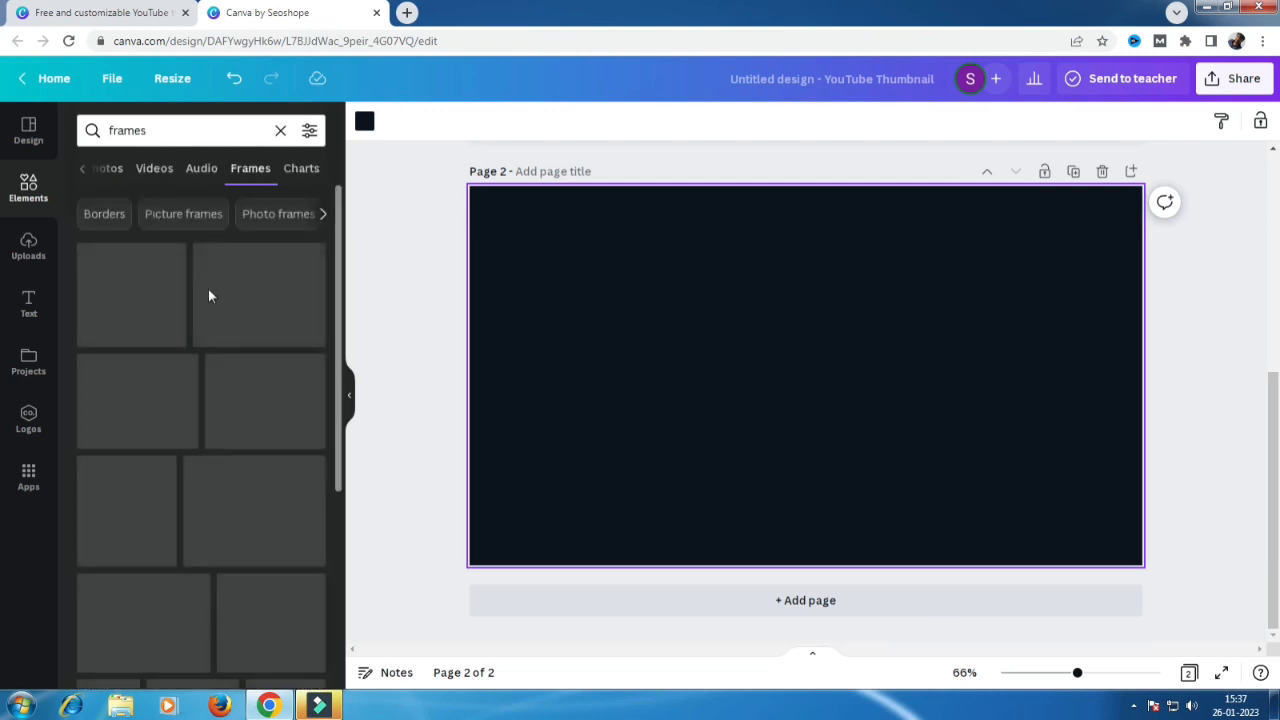
# Find the letter-shaped frames and add the letter G frame to page 2.
pyautogui.scroll(-5, 278, 405)
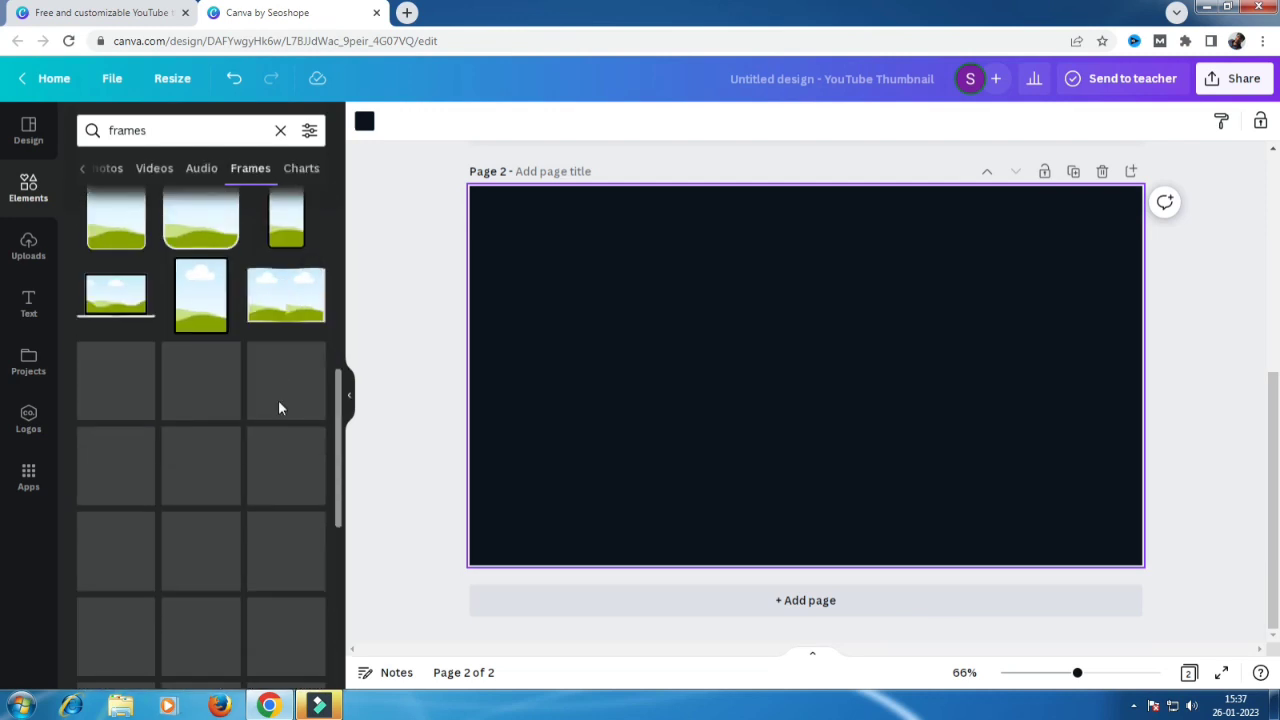
pyautogui.scroll(-3, 281, 408)
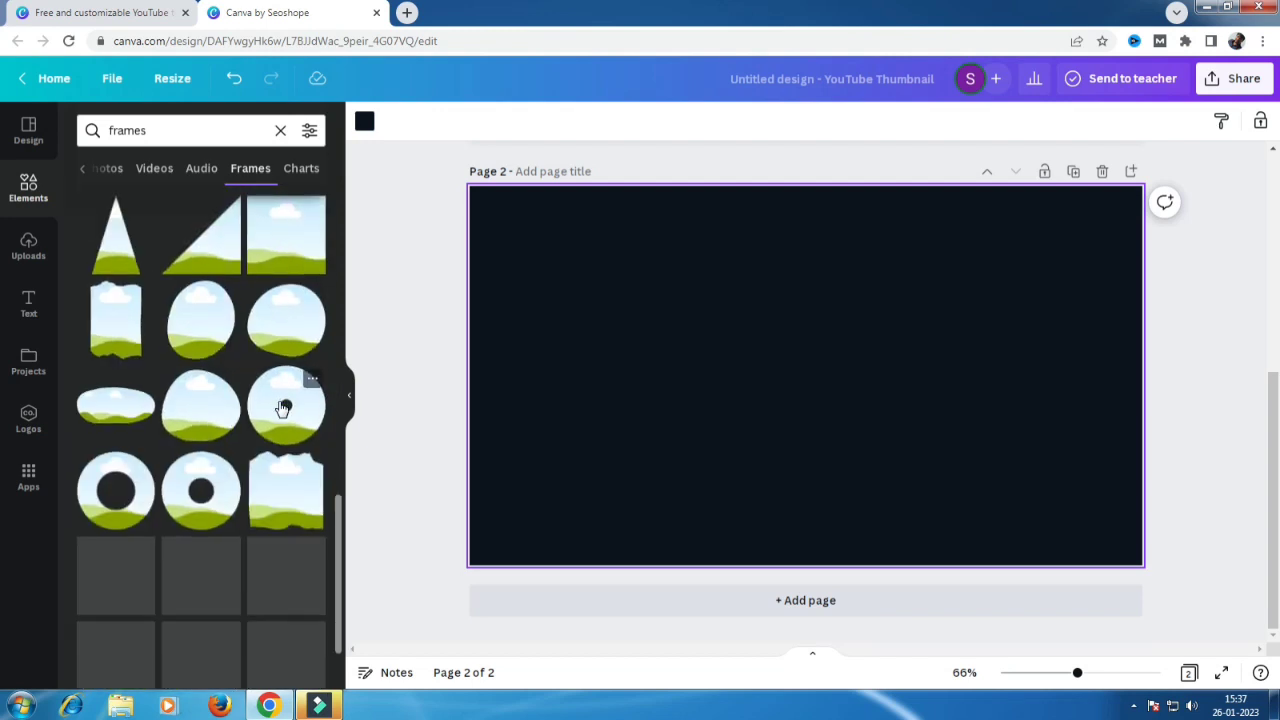
pyautogui.scroll(-2, 280, 408)
pyautogui.scroll(-3, 280, 408)
pyautogui.scroll(1, 280, 408)
pyautogui.scroll(-2, 280, 408)
pyautogui.scroll(-5, 278, 407)
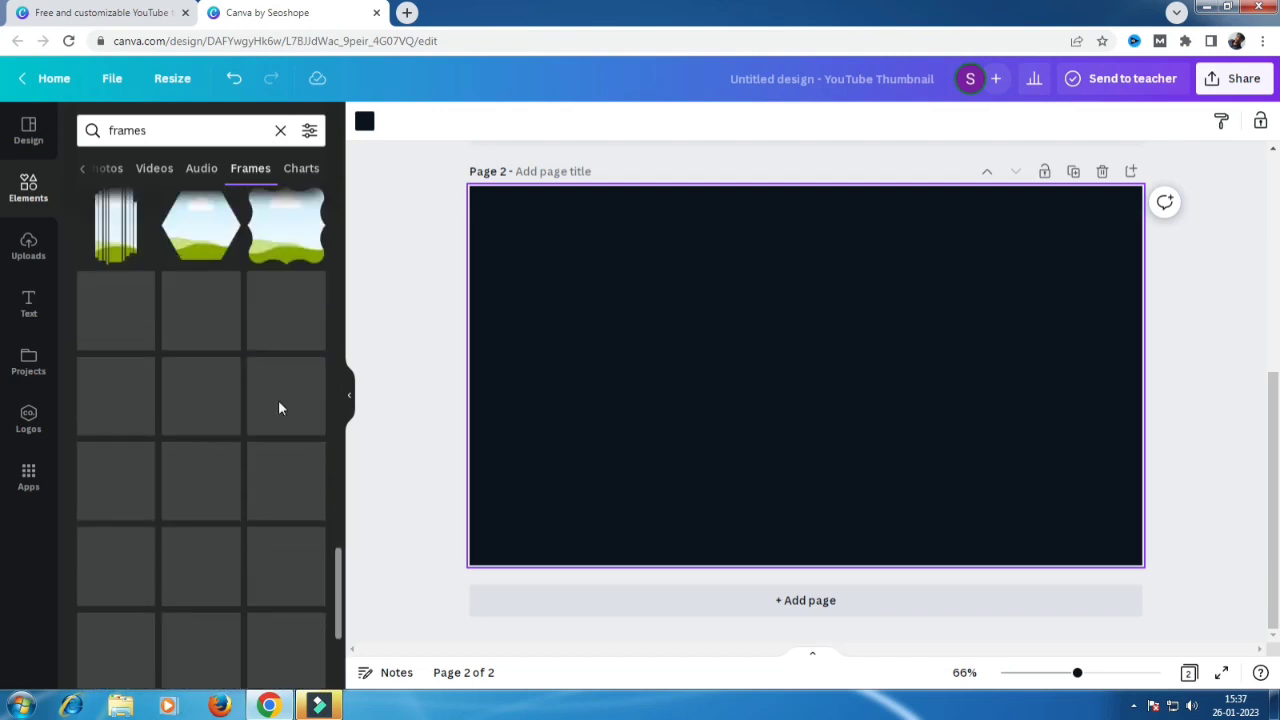
pyautogui.scroll(-3, 281, 408)
pyautogui.scroll(3, 281, 408)
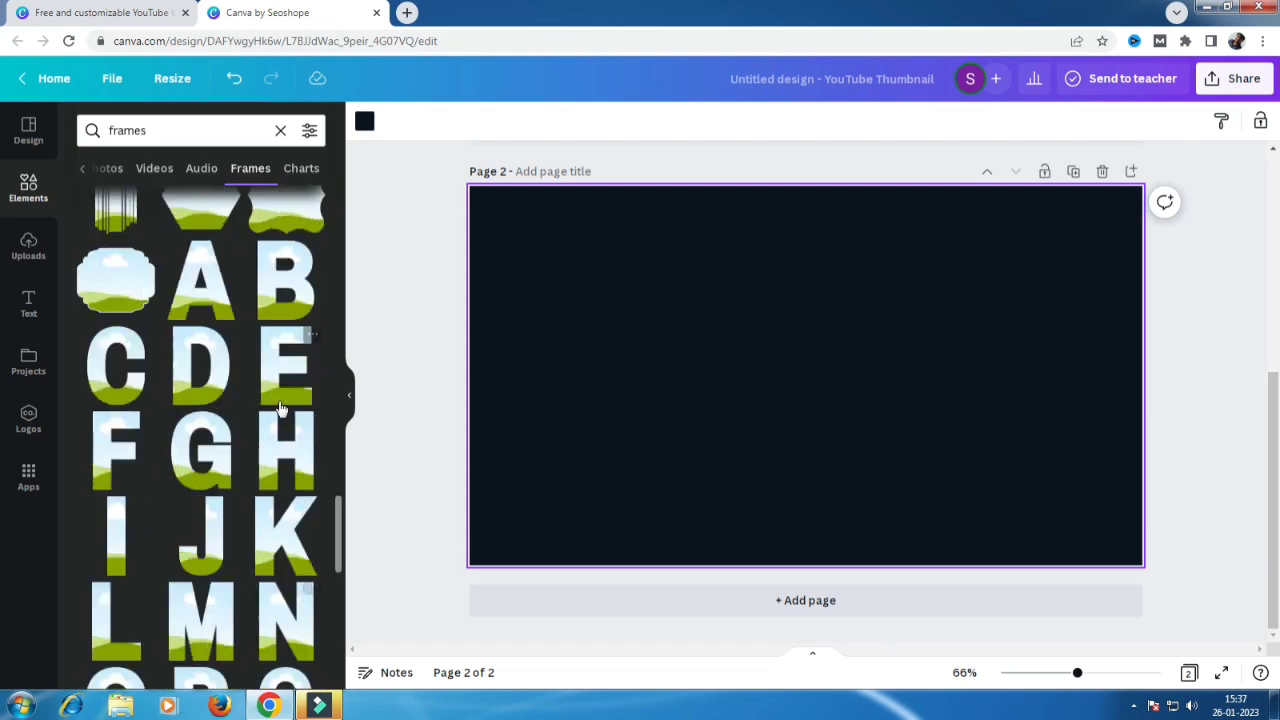
pyautogui.scroll(-1, 210, 374)
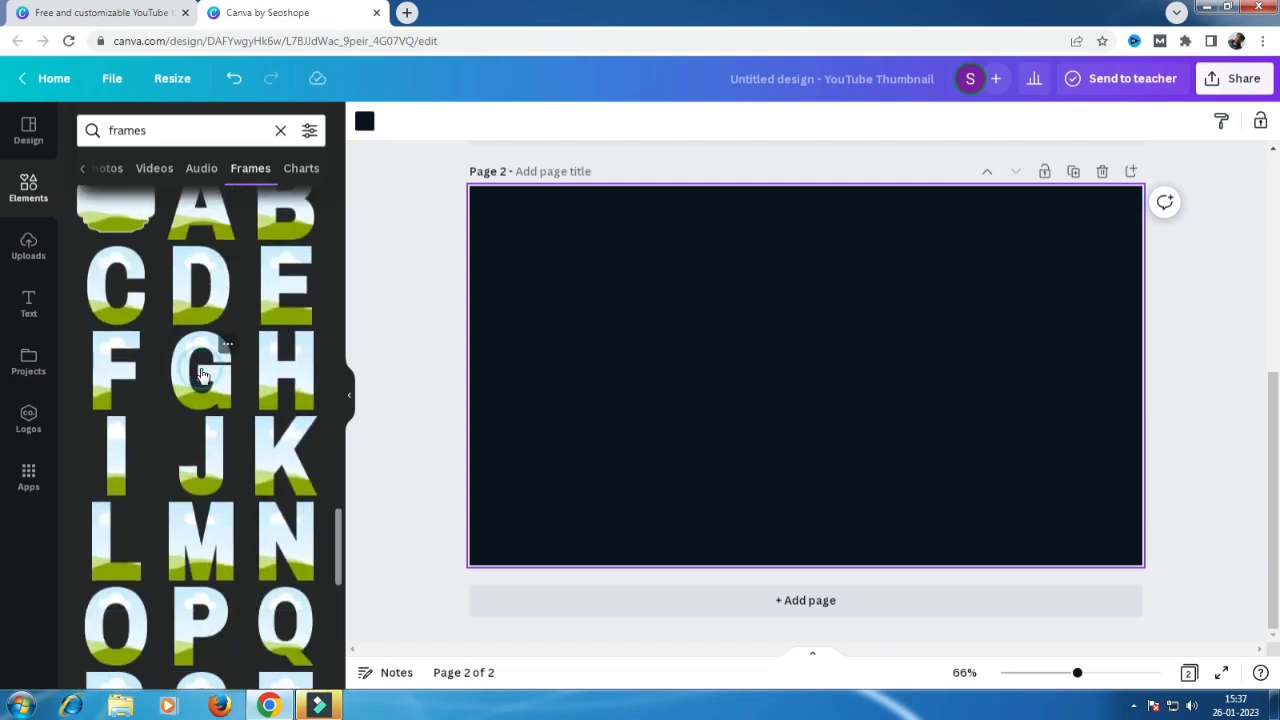
pyautogui.click(207, 370)
# Add the letter frames O, L and D to page 2 along with the G.
pyautogui.scroll(2, 242, 342)
pyautogui.scroll(-5, 242, 342)
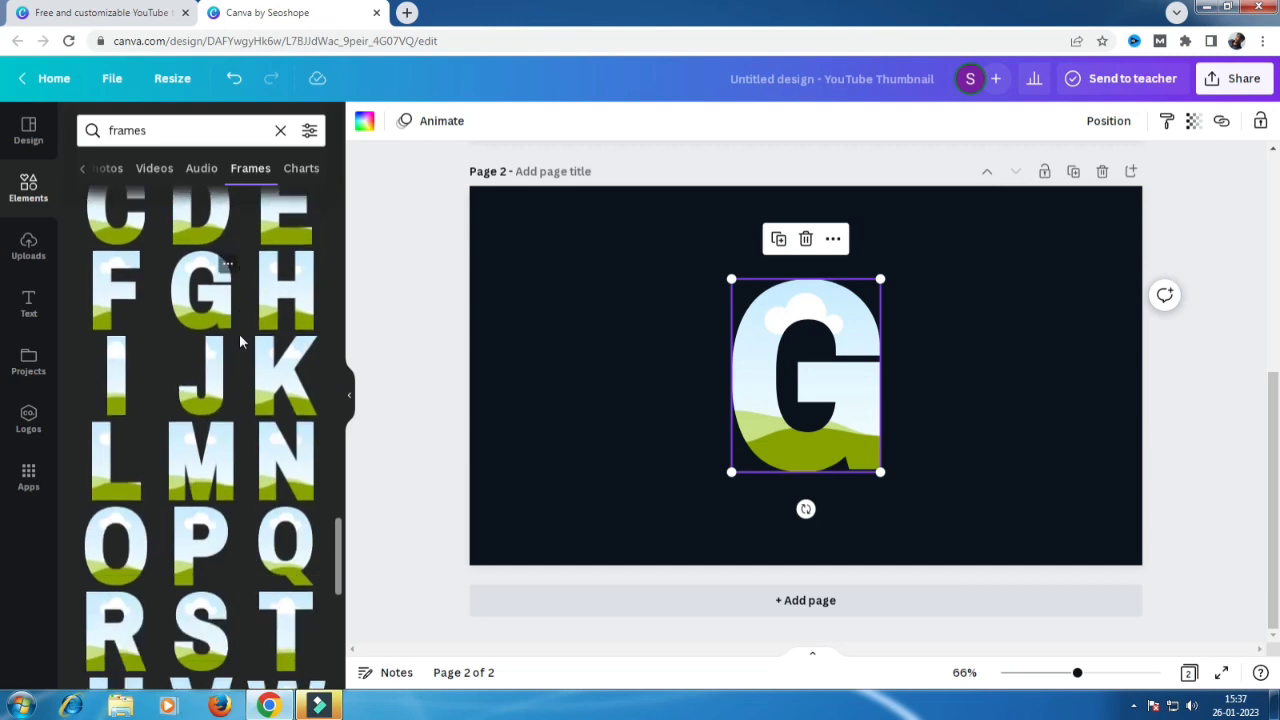
pyautogui.click(118, 385)
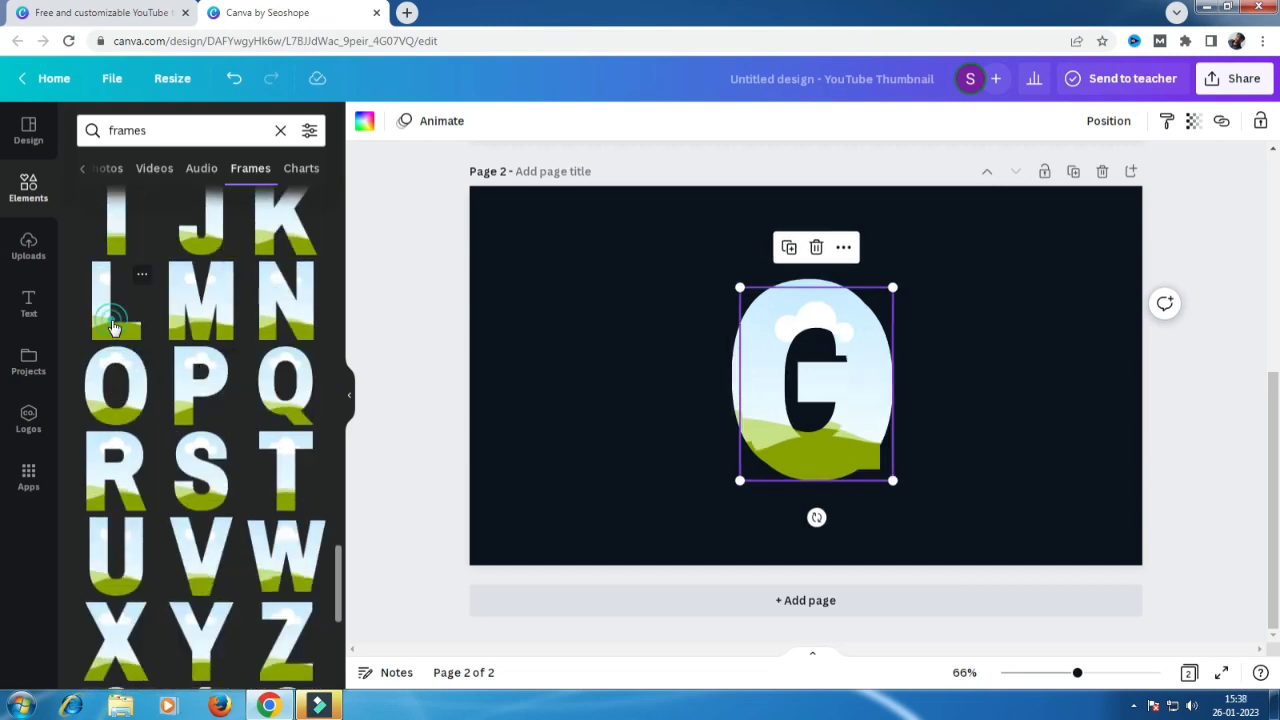
pyautogui.scroll(3, 216, 500)
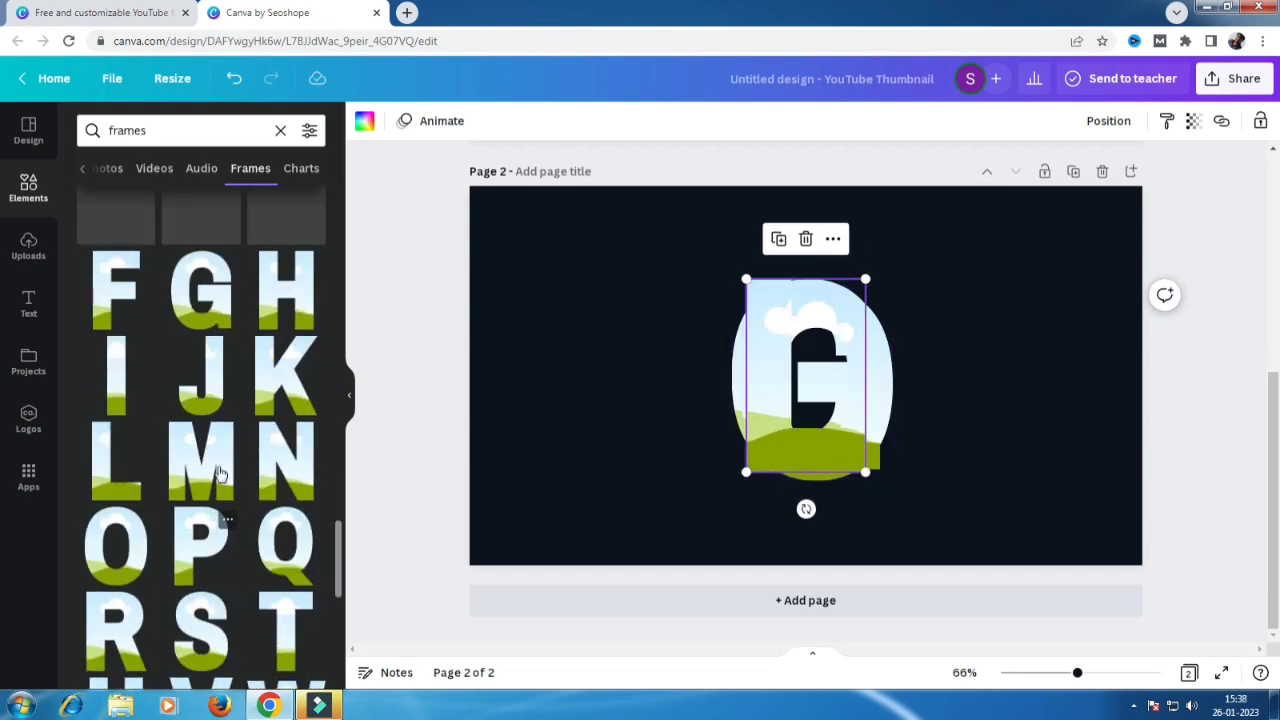
pyautogui.scroll(-3, 220, 432)
pyautogui.scroll(-5, 220, 432)
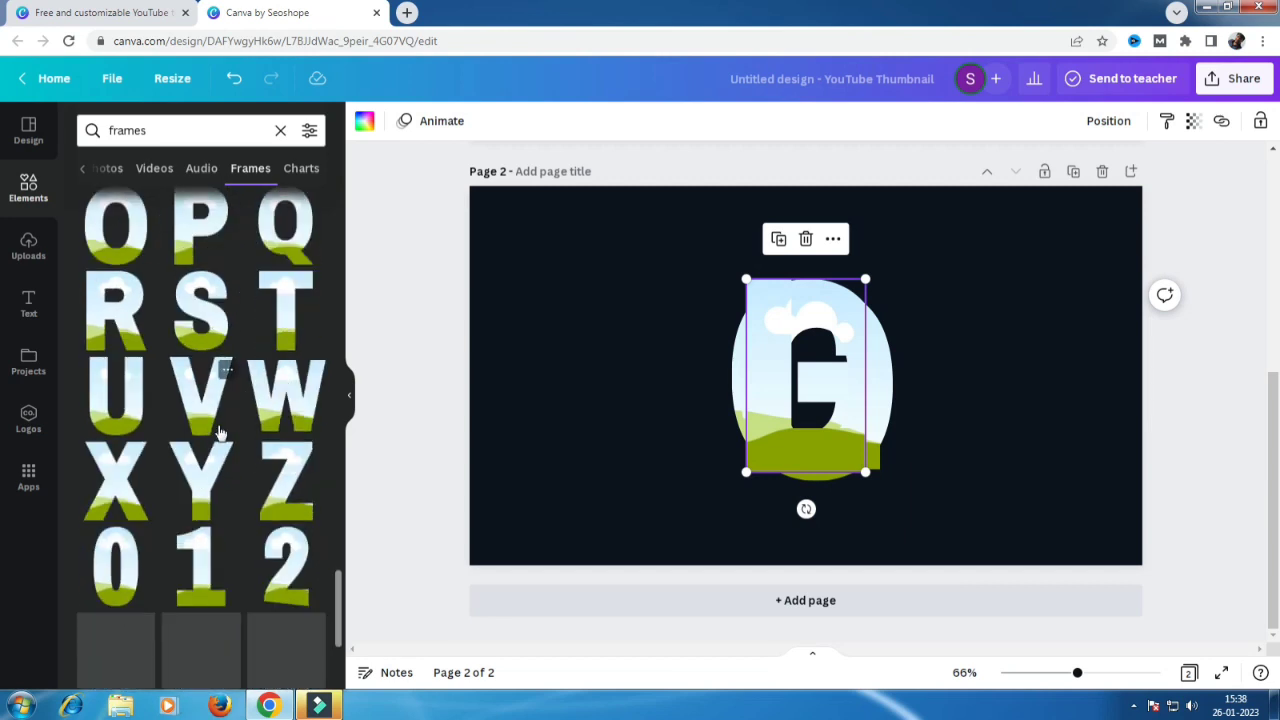
pyautogui.scroll(5, 220, 432)
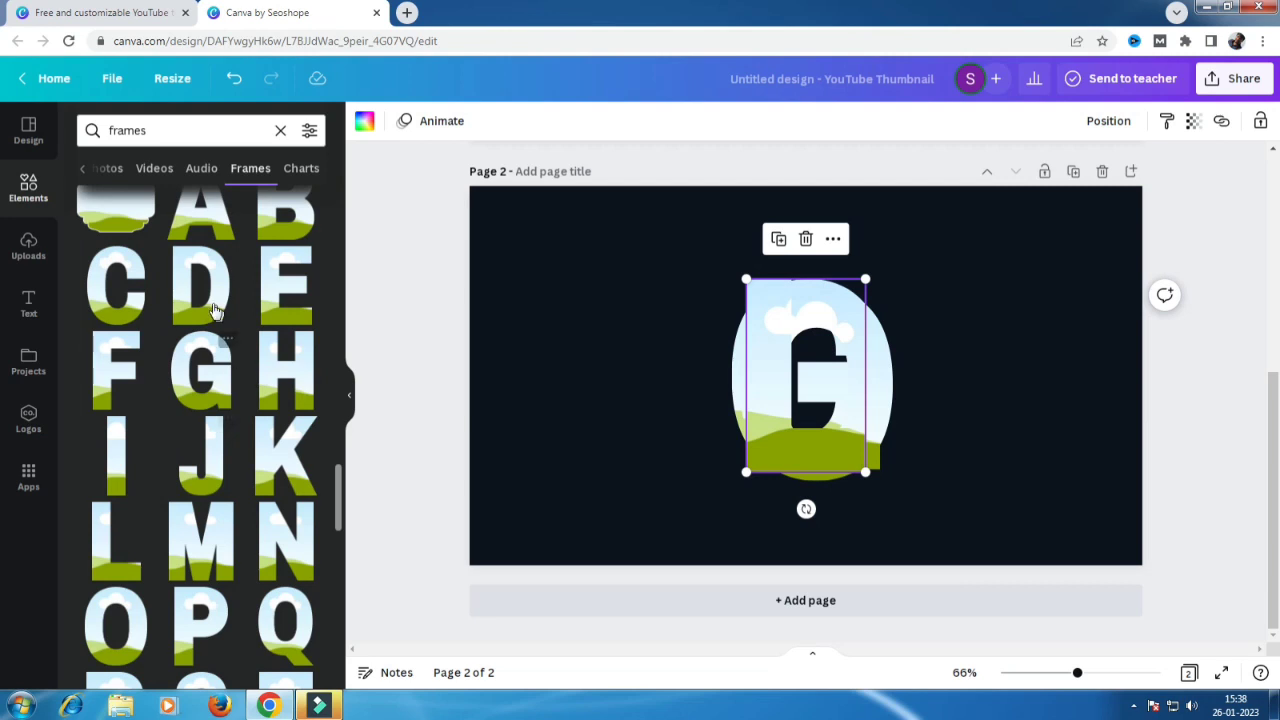
pyautogui.click(200, 300)
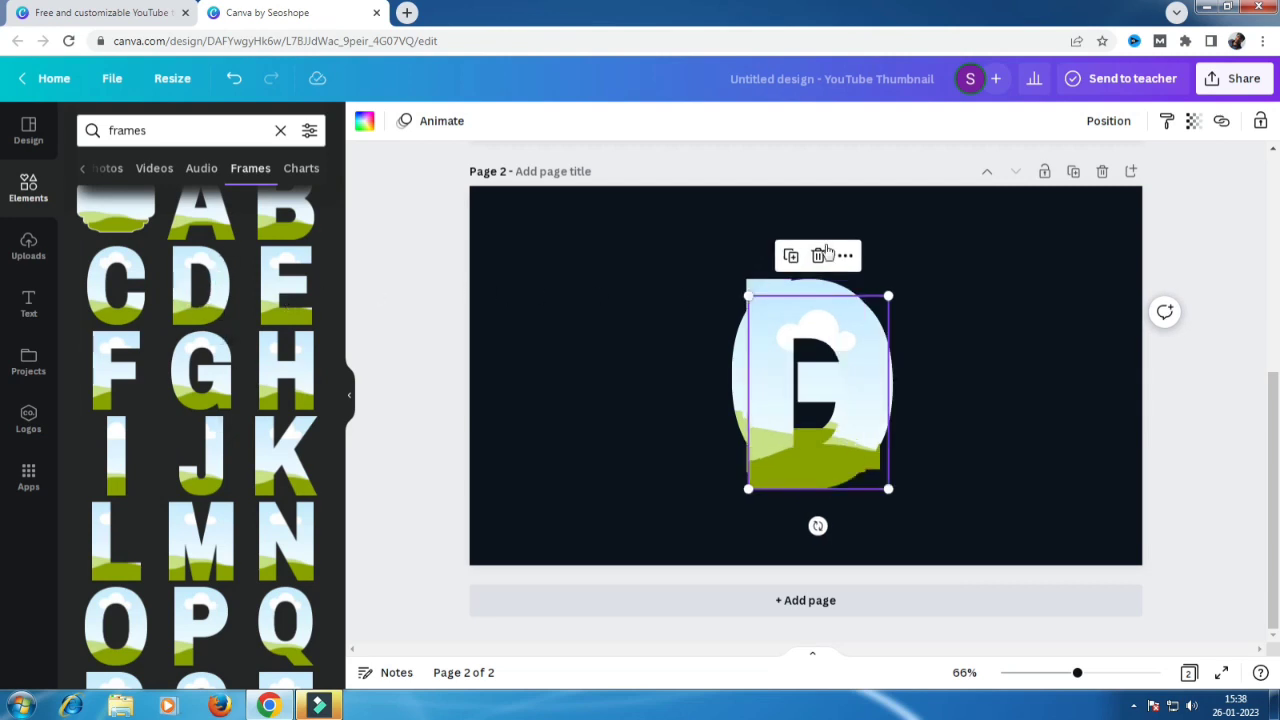
# Select all four letter frames on page 2 and shrink them together slightly.
pyautogui.moveTo(550, 280); pyautogui.dragTo(1046, 506)
pyautogui.moveTo(893, 276); pyautogui.dragTo(865, 314)
pyautogui.click(963, 263)
# Spread the overlapping letter frames apart across page 2 so they read G, O, L, D.
pyautogui.moveTo(811, 350); pyautogui.dragTo(1061, 342)
pyautogui.click(780, 386)
pyautogui.moveTo(780, 386); pyautogui.dragTo(918, 373)
pyautogui.moveTo(750, 372); pyautogui.dragTo(574, 370)
pyautogui.moveTo(800, 380); pyautogui.dragTo(506, 376)
pyautogui.click(618, 357)
pyautogui.moveTo(618, 357); pyautogui.dragTo(796, 357)
# Align the four letter frames in one level row and tighten the gaps so GOLD sits near the middle of page 2.
pyautogui.moveTo(531, 386); pyautogui.dragTo(618, 402)
pyautogui.moveTo(766, 400); pyautogui.dragTo(718, 412)
pyautogui.moveTo(886, 403); pyautogui.dragTo(836, 402)
pyautogui.moveTo(1008, 394); pyautogui.dragTo(951, 392)
pyautogui.click(708, 237)
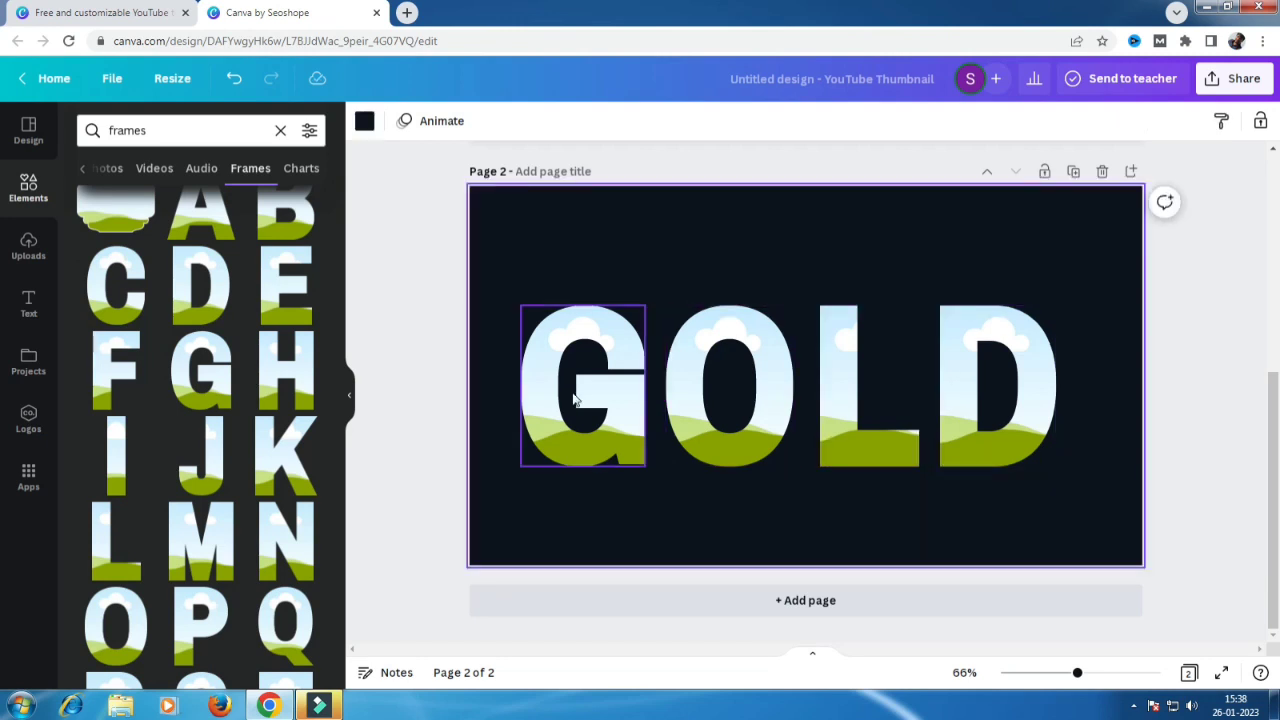
pyautogui.click(711, 223)
pyautogui.click(583, 229)
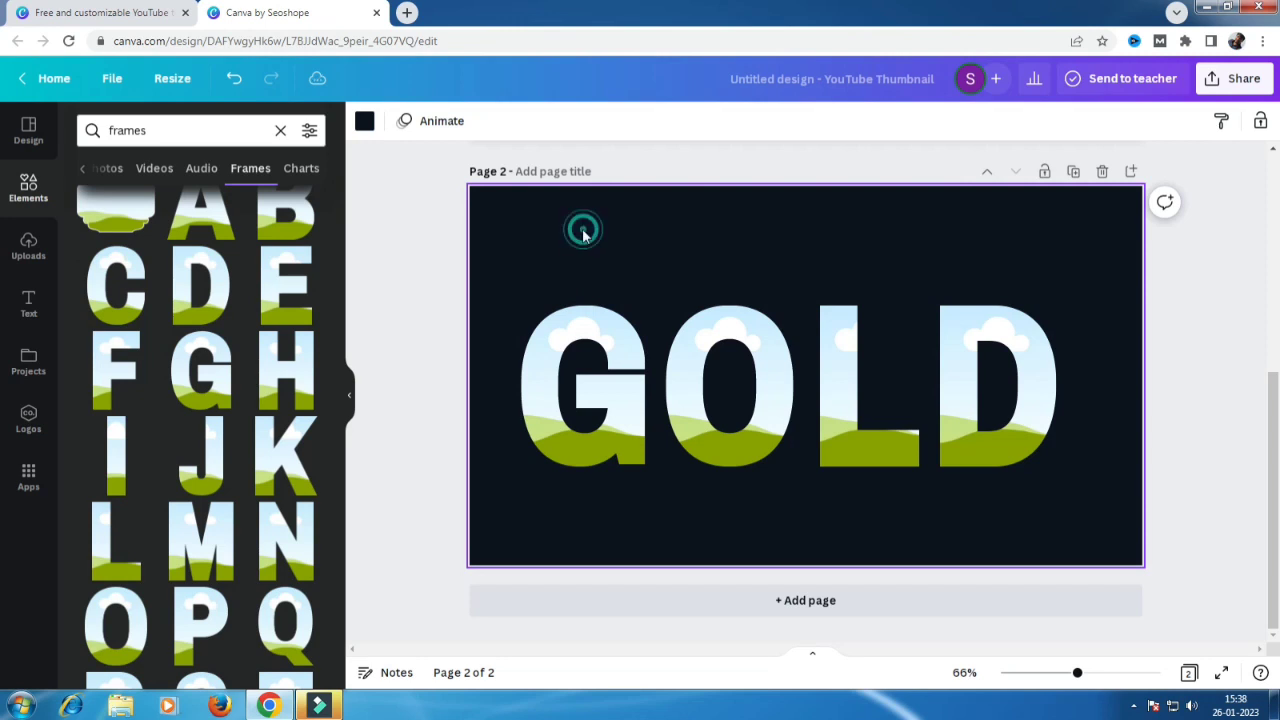
# Search the elements for "gold" and list only the graphics results.
pyautogui.click(28, 190)
pyautogui.click(166, 130)
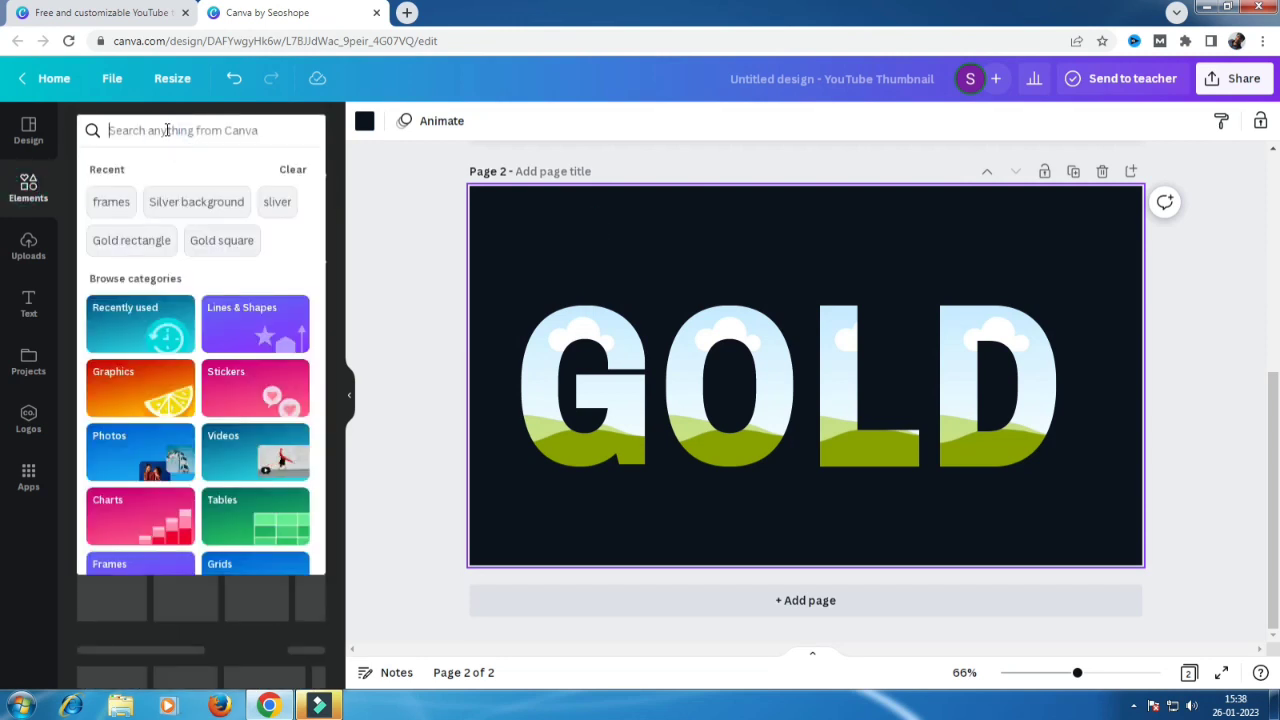
pyautogui.write('gold')
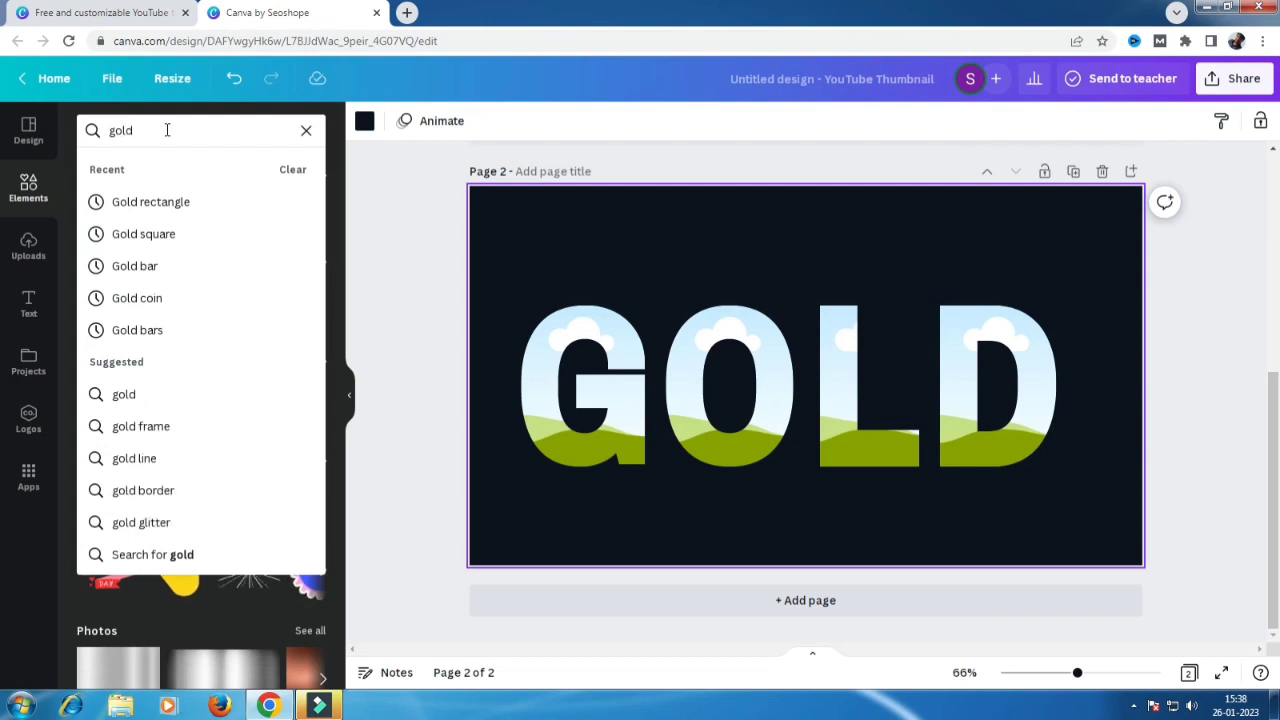
pyautogui.press('Return')
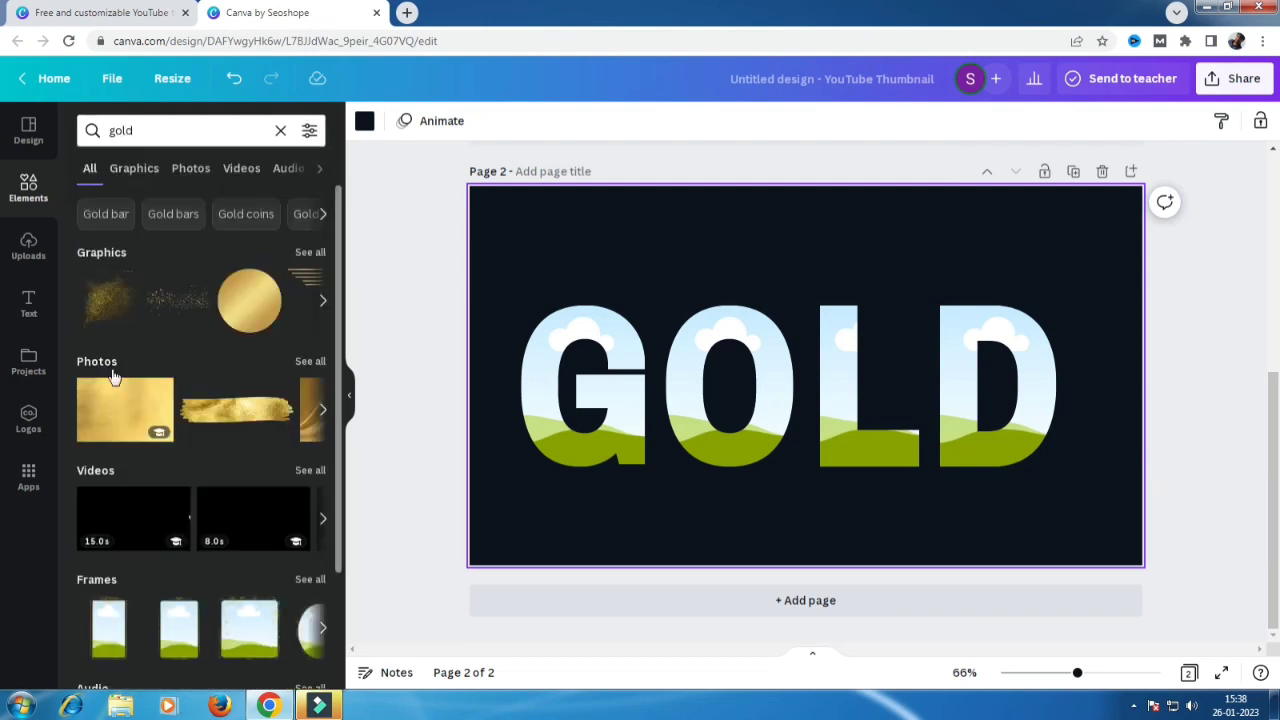
pyautogui.click(310, 252)
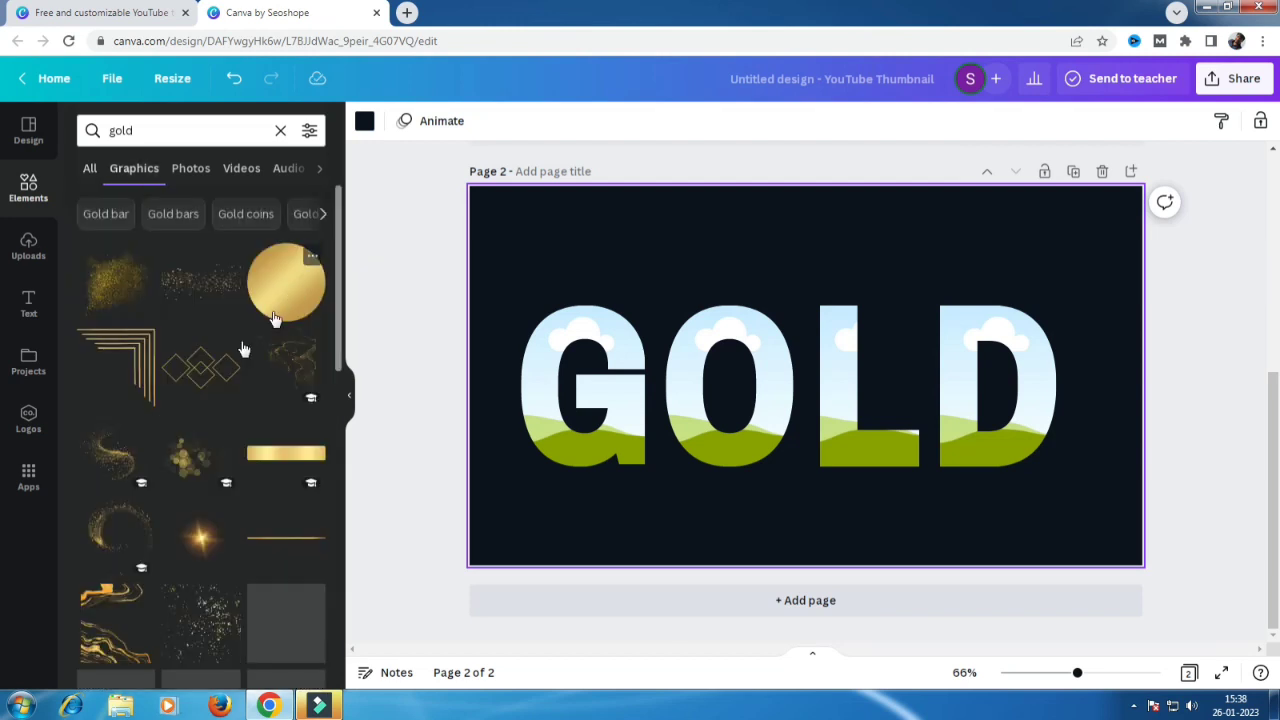
# Try filling the G frame with the round gold gradient graphic.
pyautogui.moveTo(285, 289); pyautogui.dragTo(606, 388)
pyautogui.moveTo(647, 431); pyautogui.dragTo(568, 353)
pyautogui.moveTo(640, 400); pyautogui.dragTo(602, 436)
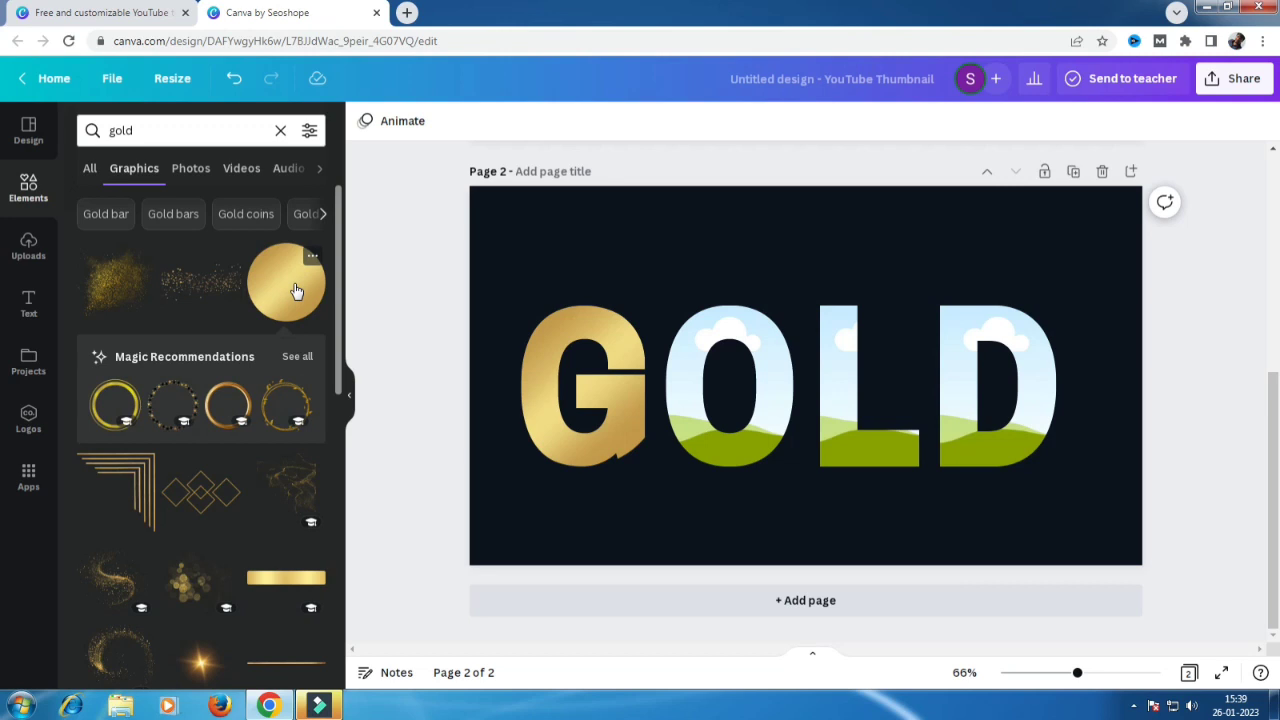
pyautogui.hotkey('ctrl', 'z')
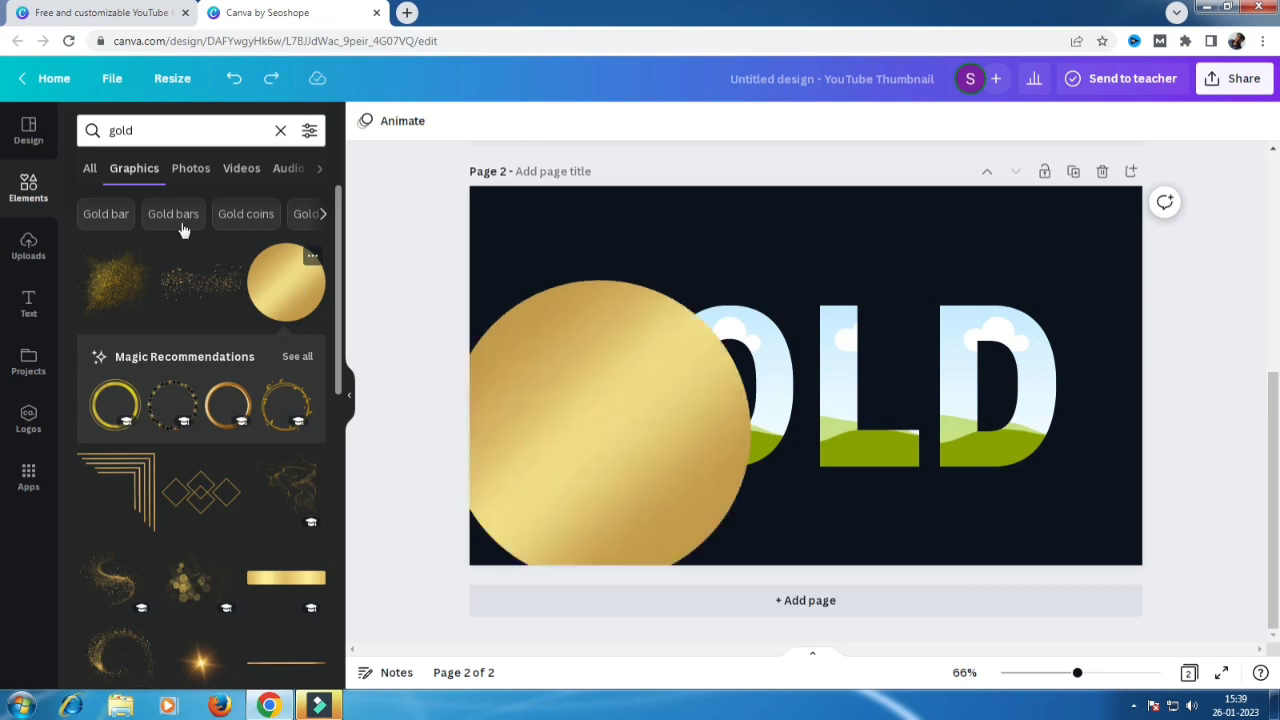
# Search the graphics for "gold background" and delete the loose gold circle covering the letters on page 2.
pyautogui.click(158, 130)
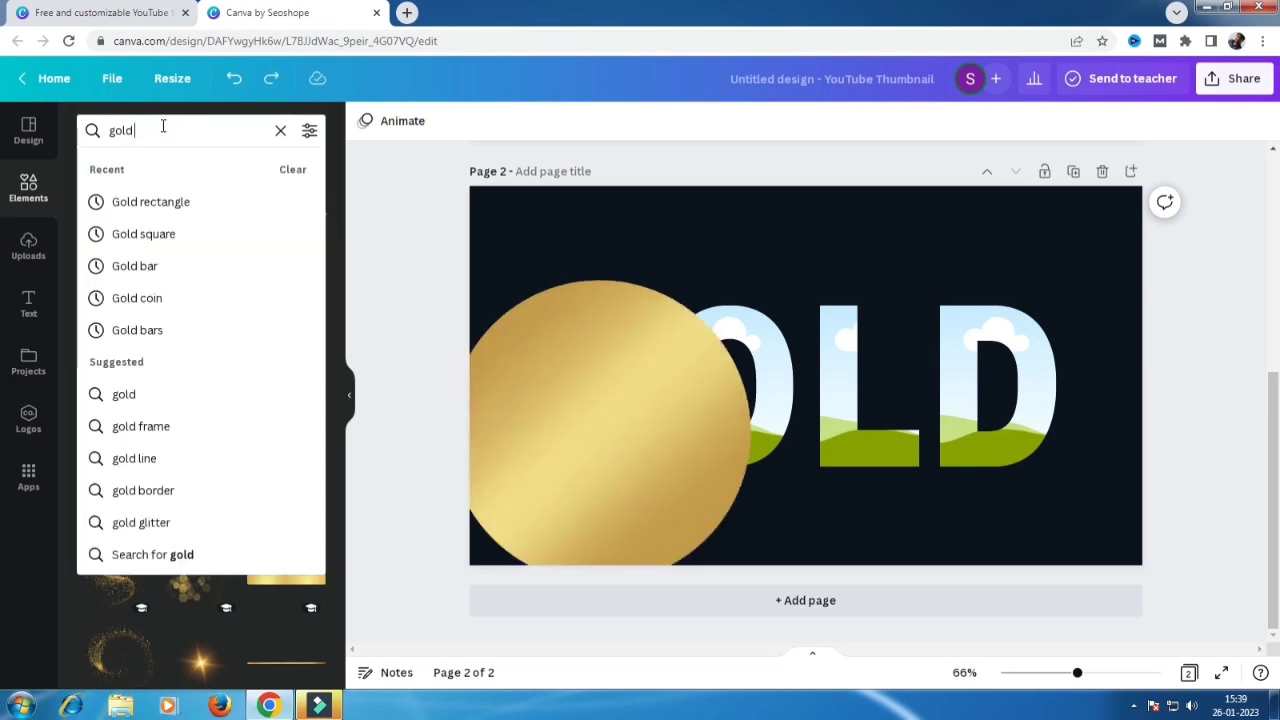
pyautogui.write('ba')
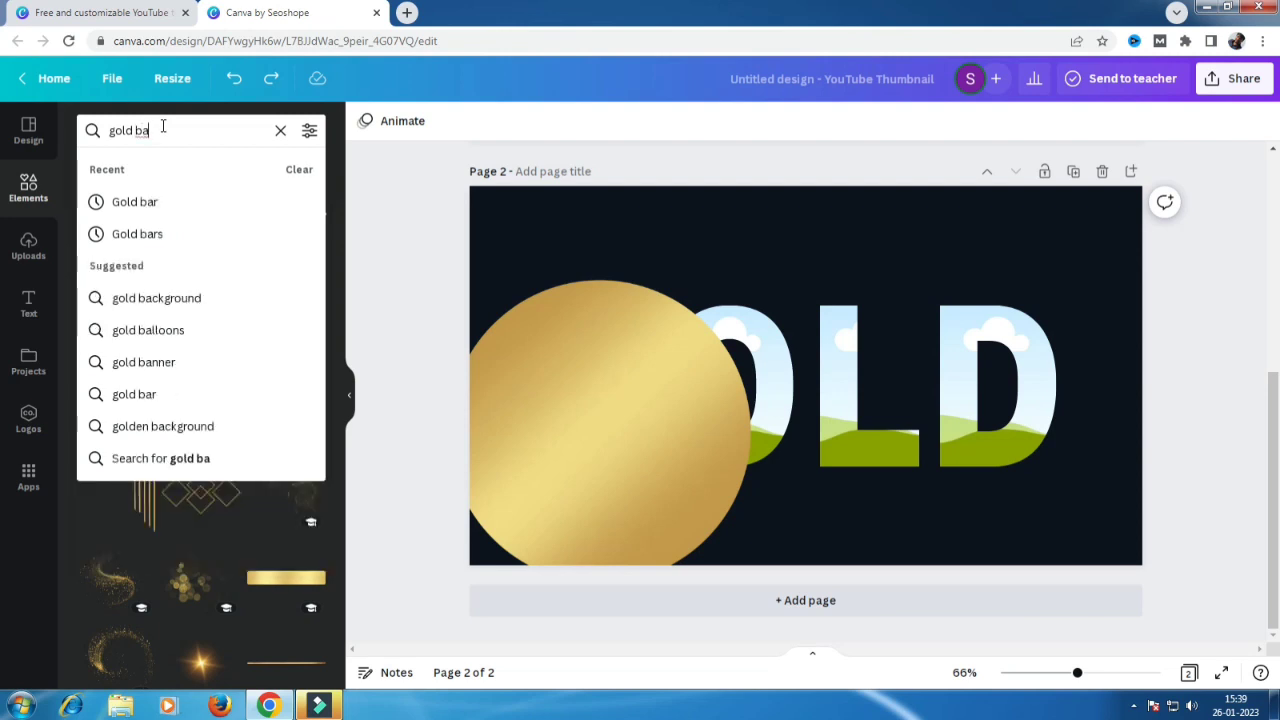
pyautogui.click(176, 298)
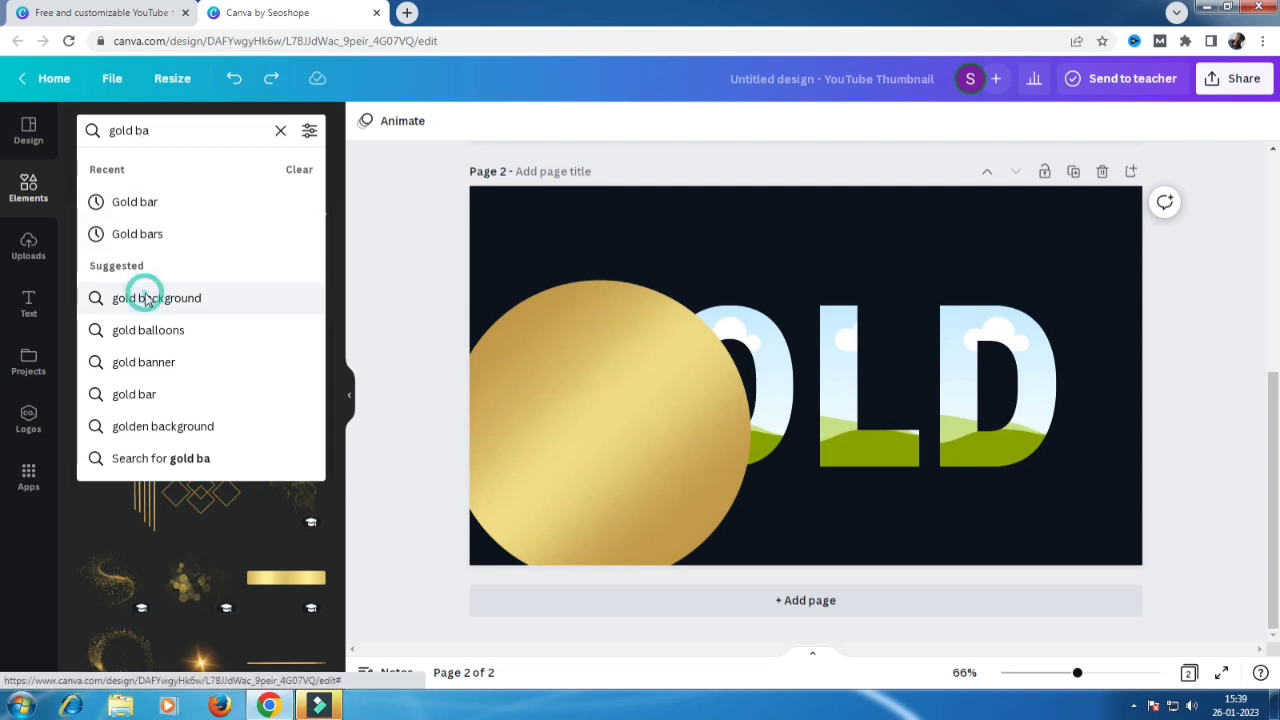
pyautogui.click(619, 391)
pyautogui.press('Delete')
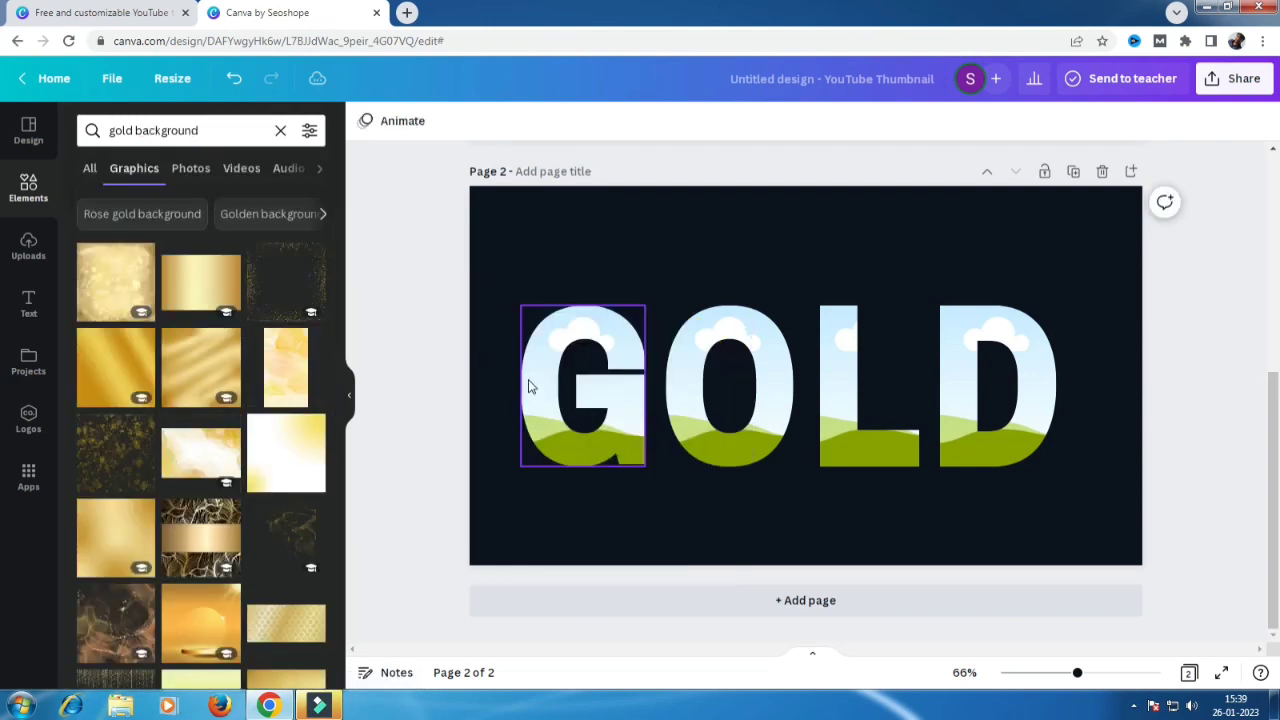
# Fill the G, O, L and D frames with the deep gold diagonal gradient background graphic.
pyautogui.moveTo(108, 362); pyautogui.dragTo(592, 350)
pyautogui.moveTo(115, 365); pyautogui.dragTo(693, 322)
pyautogui.moveTo(732, 408); pyautogui.dragTo(990, 380)
pyautogui.moveTo(106, 385); pyautogui.dragTo(700, 350)
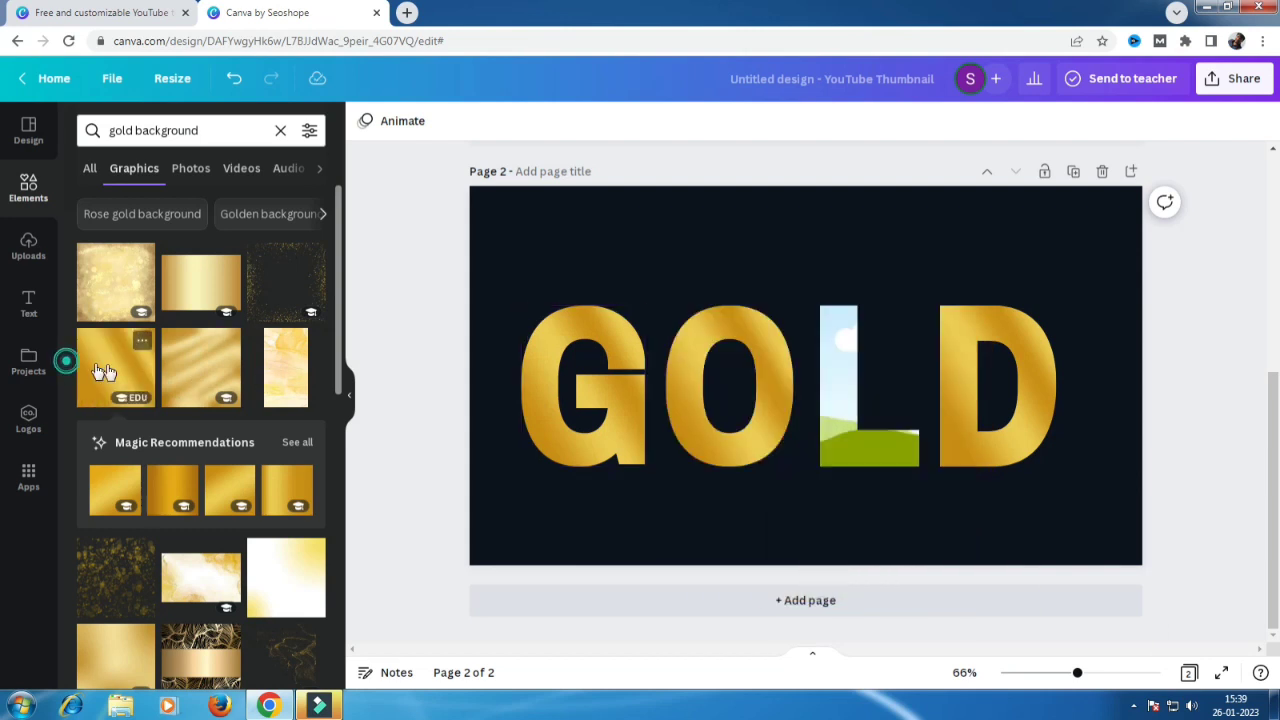
pyautogui.moveTo(117, 373); pyautogui.dragTo(830, 337)
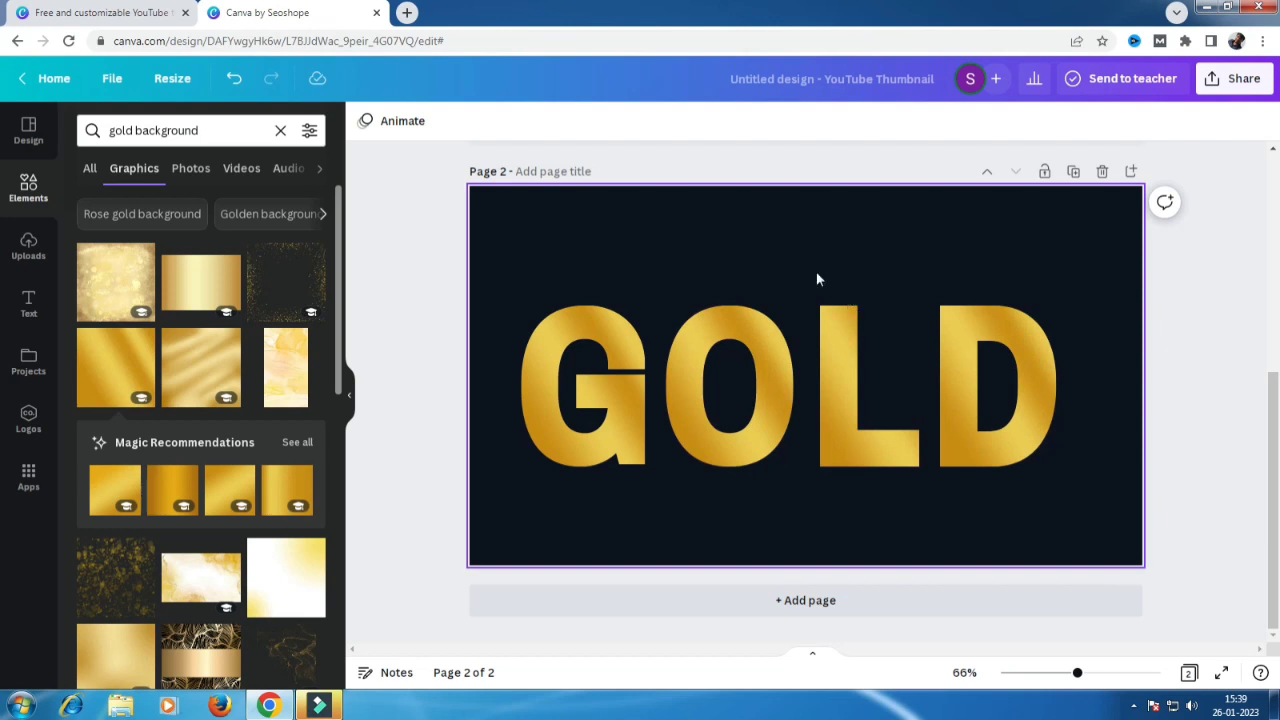
# Examine the alignment and fill of the GOLD letters on page 2 and compare them with SLIVER on page 1.
pyautogui.click(706, 197)
pyautogui.click(541, 368)
pyautogui.moveTo(541, 370); pyautogui.dragTo(541, 365)
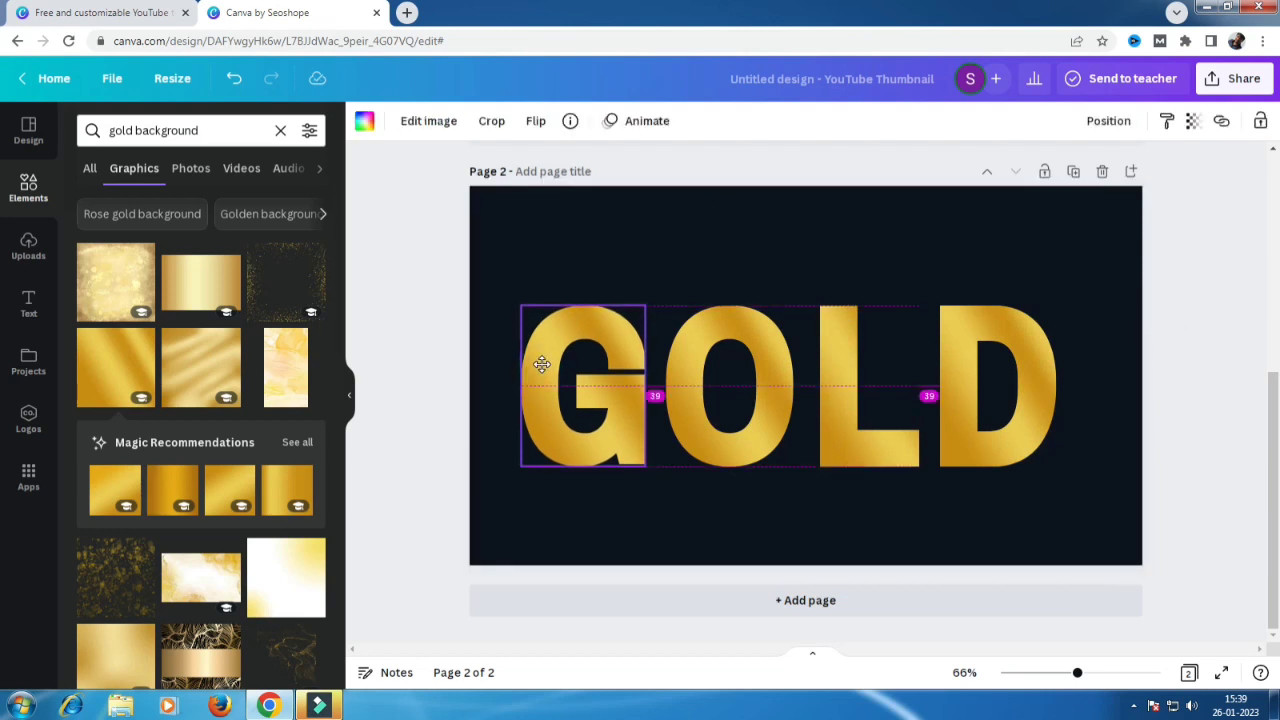
pyautogui.click(962, 375)
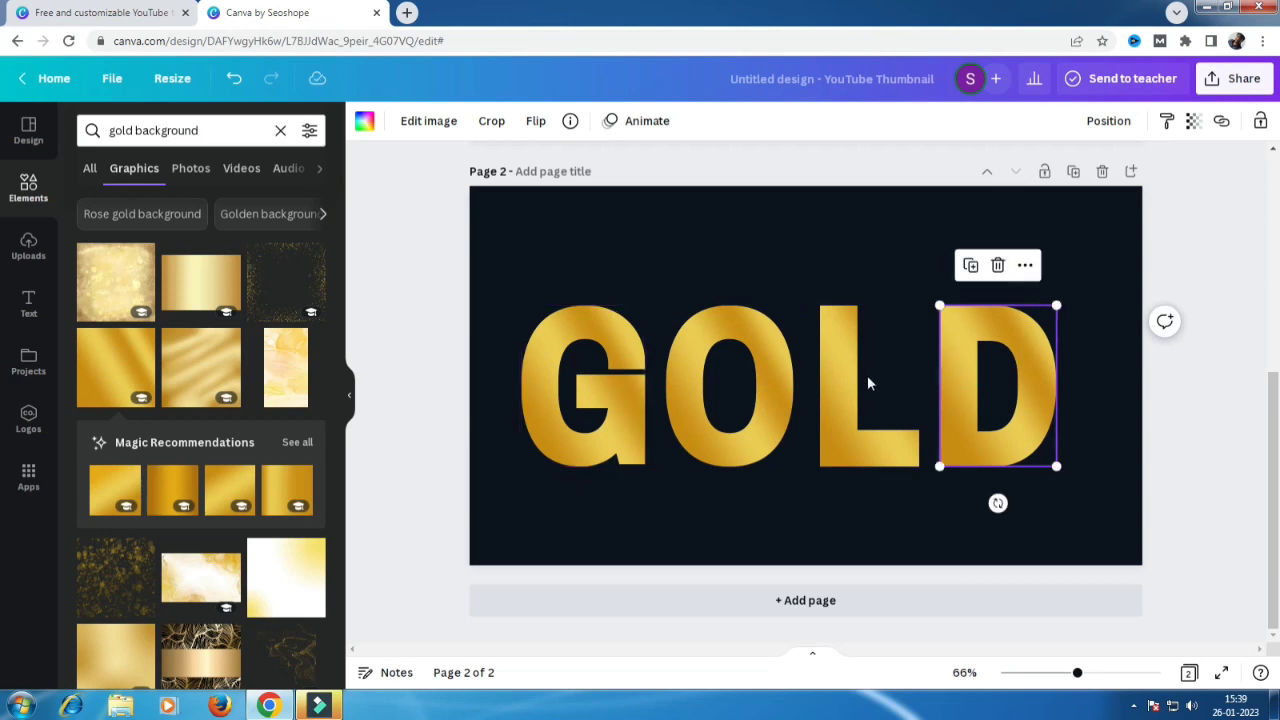
pyautogui.click(751, 390)
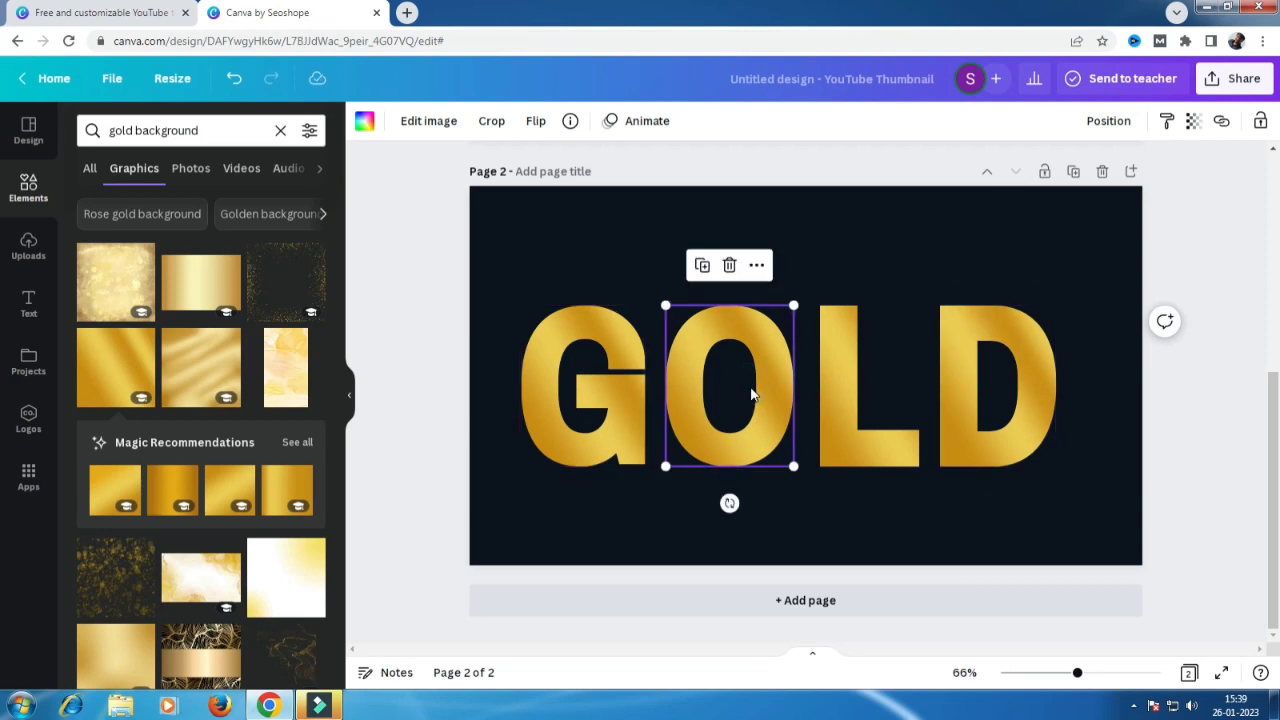
pyautogui.click(922, 258)
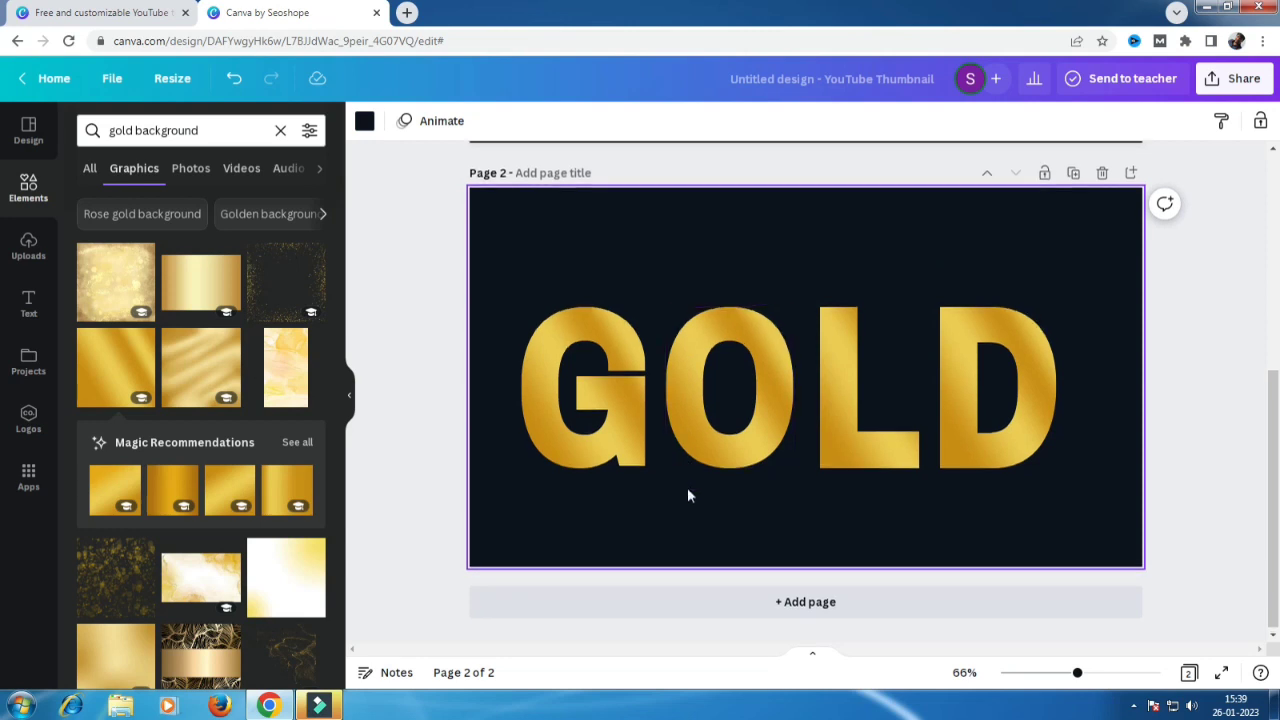
pyautogui.scroll(3, 687, 495)
pyautogui.scroll(2, 557, 452)
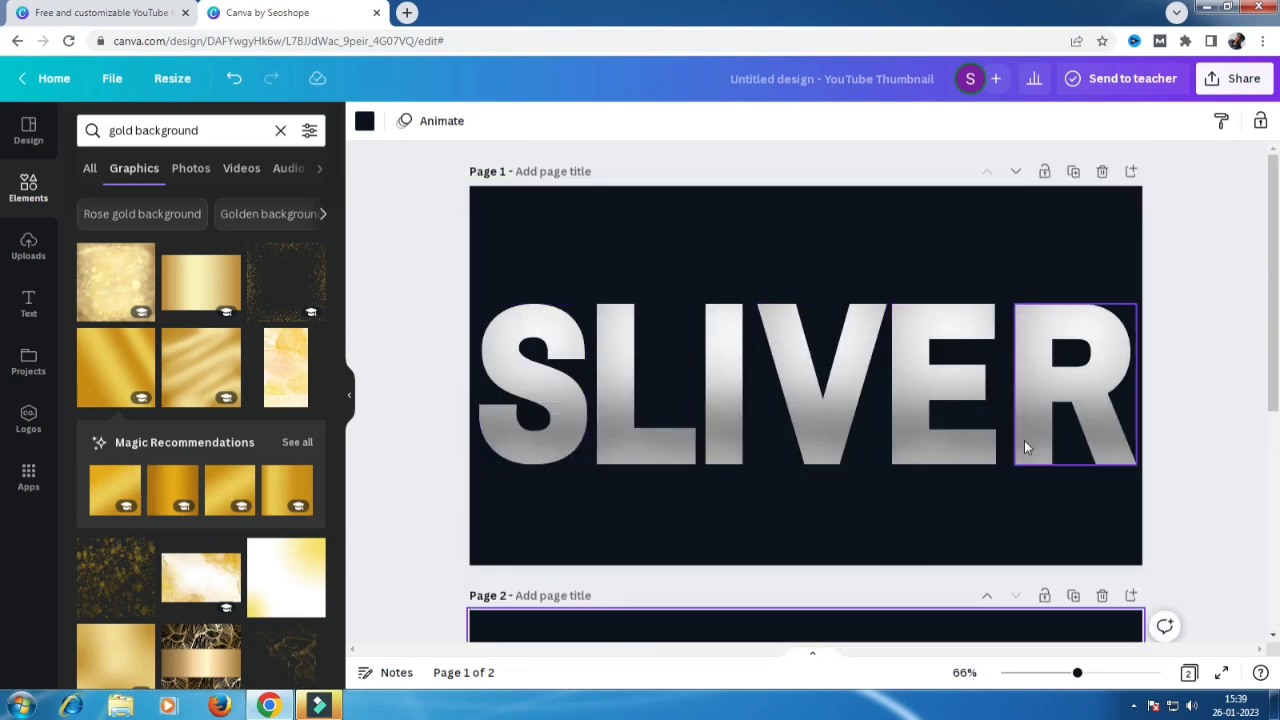
pyautogui.scroll(-5, 1024, 443)
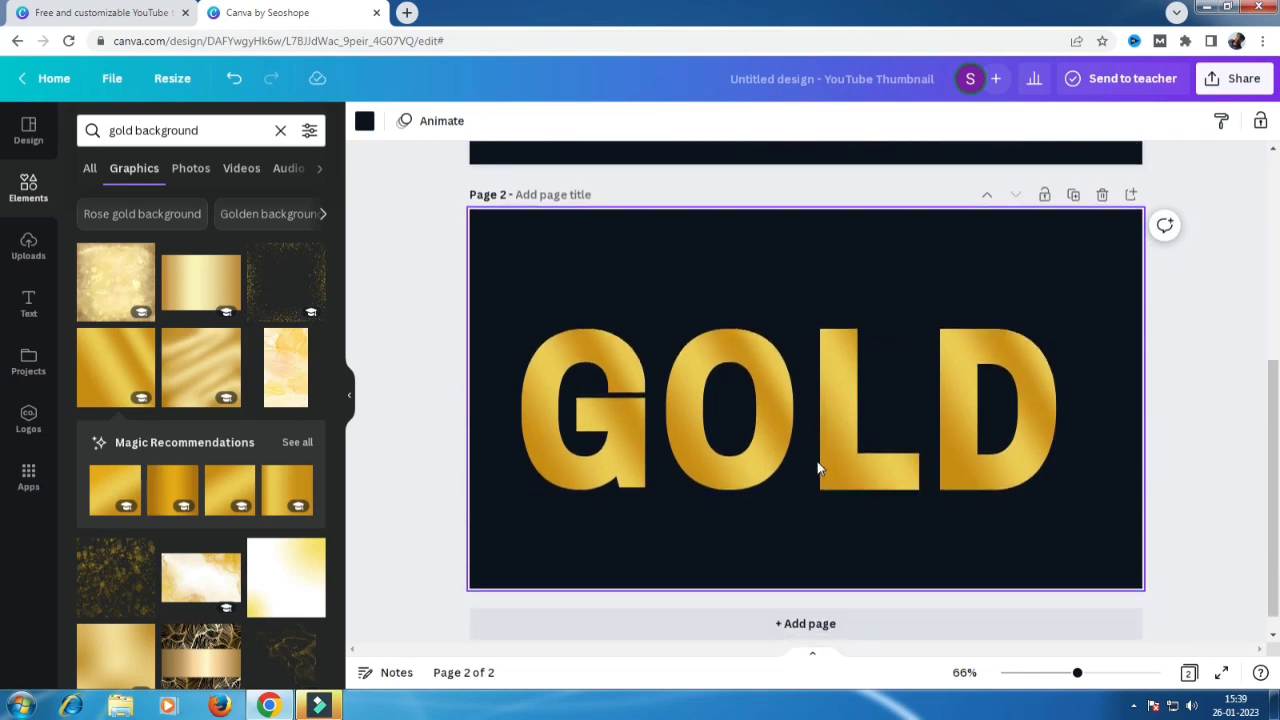
pyautogui.scroll(-1, 818, 468)
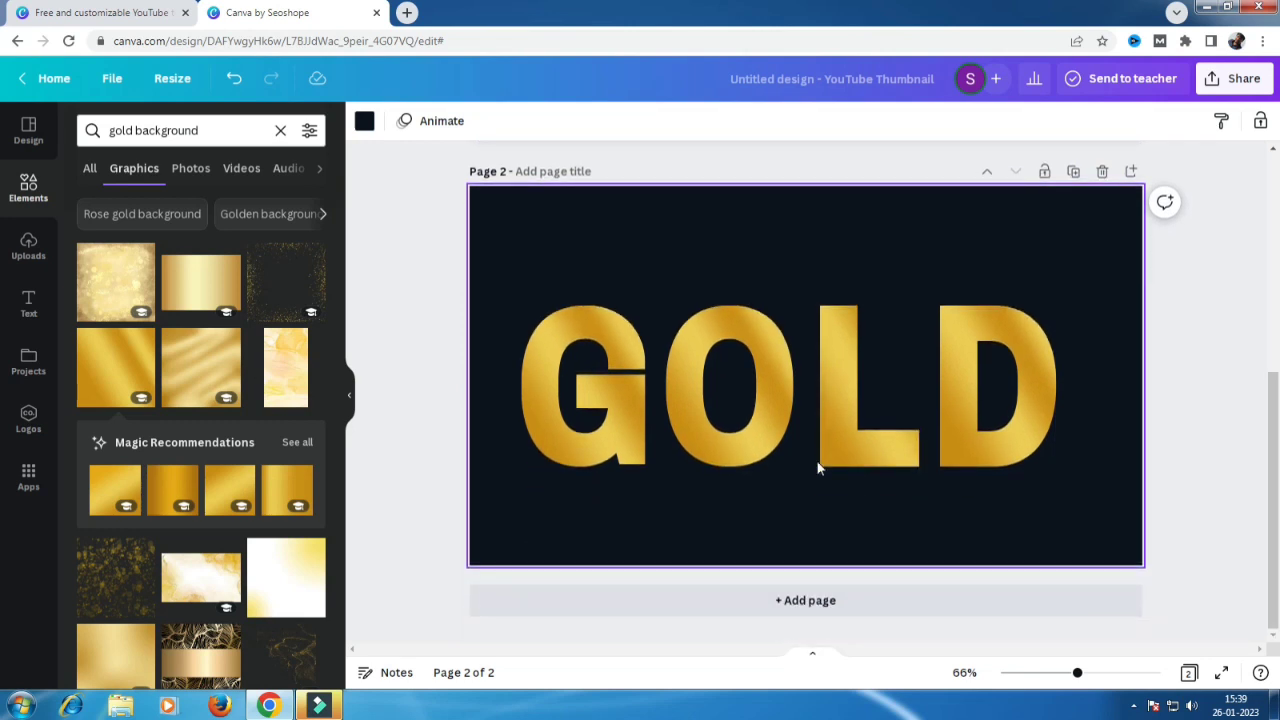
pyautogui.scroll(2, 818, 468)
pyautogui.scroll(-1, 820, 466)
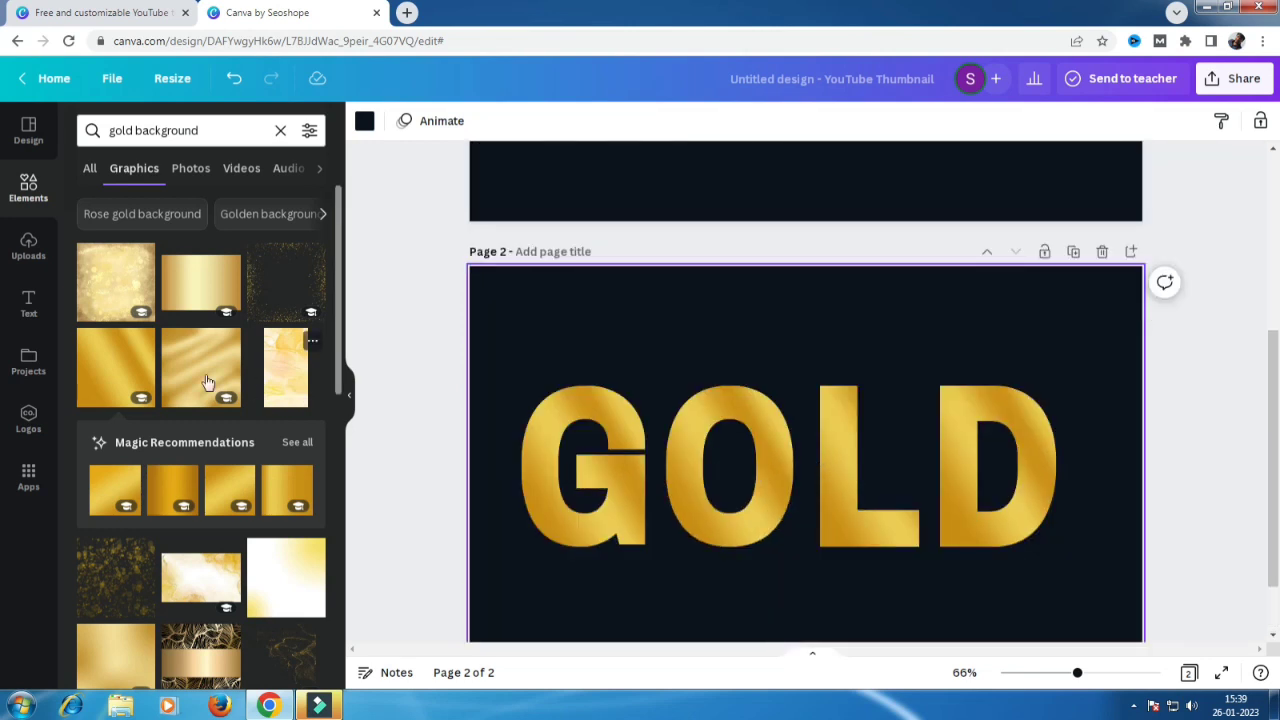
# Try the black background graphic with gold glitter edges on page 2 and delete it.
pyautogui.scroll(-5, 200, 380)
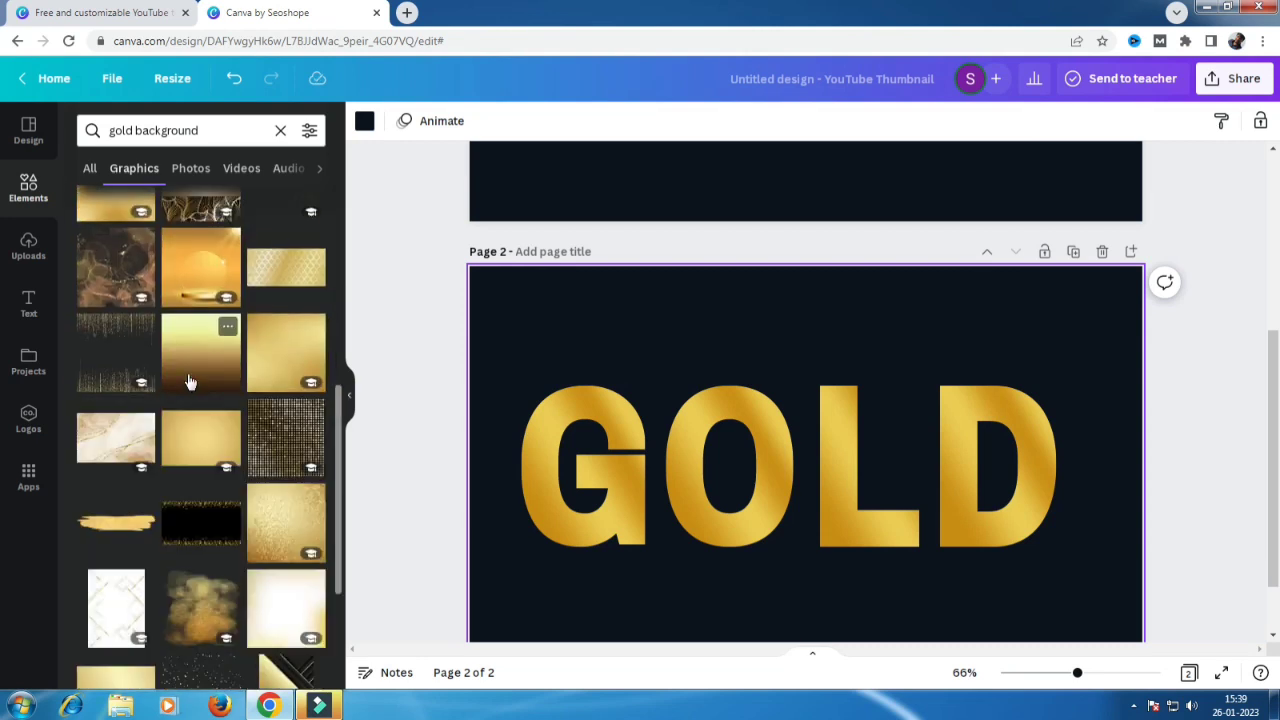
pyautogui.scroll(-3, 190, 381)
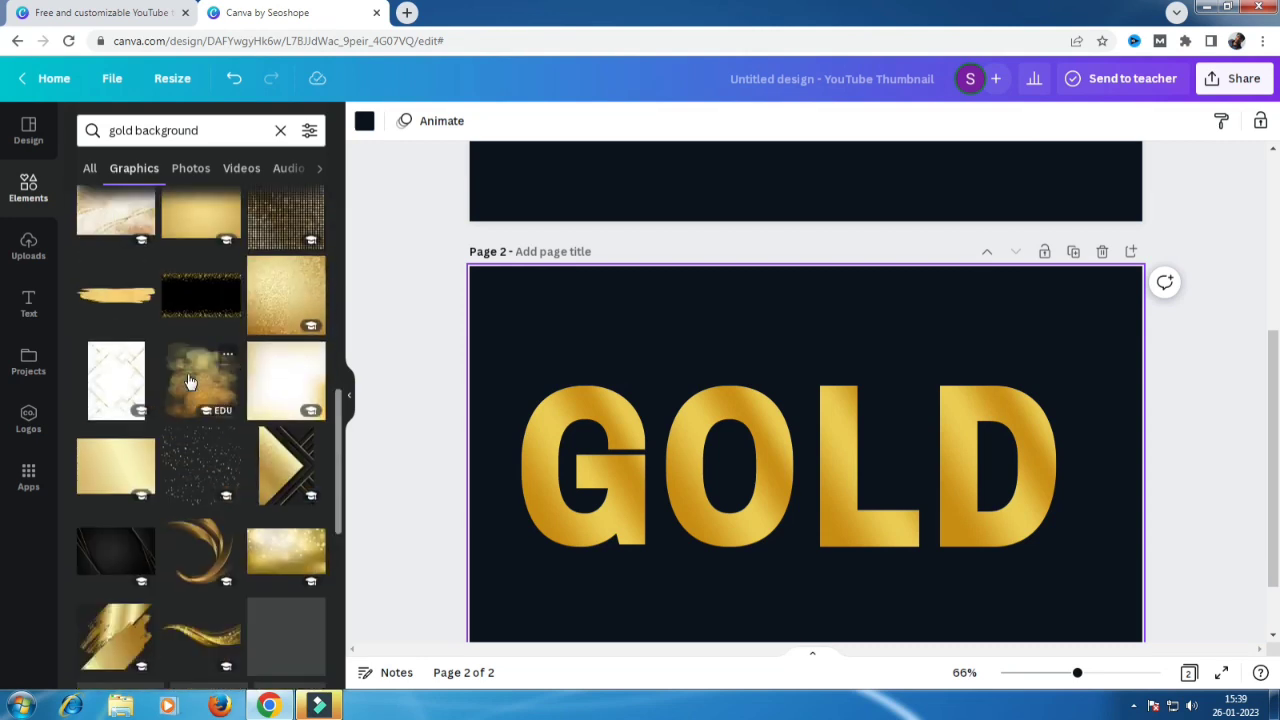
pyautogui.click(180, 295)
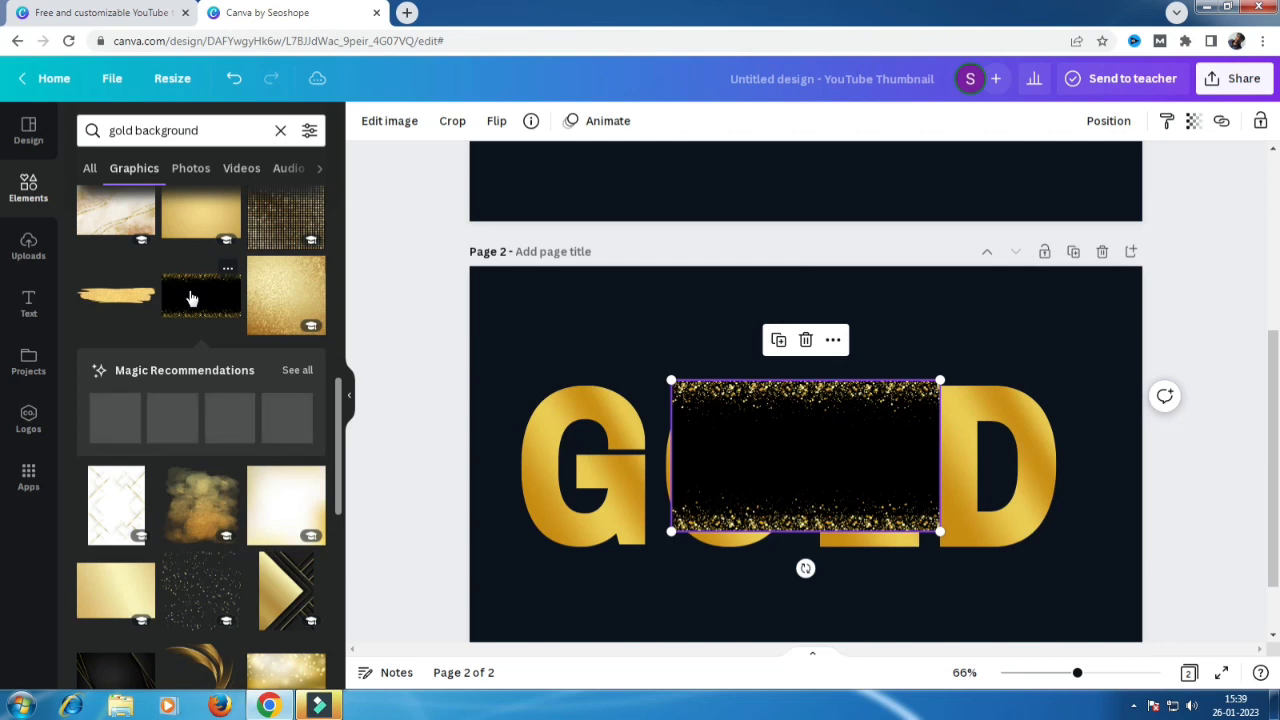
pyautogui.press('Delete')
# Find the curved gold glitter arc among the gold background graphics and add it to page 2.
pyautogui.scroll(-1, 137, 341)
pyautogui.scroll(-8, 137, 341)
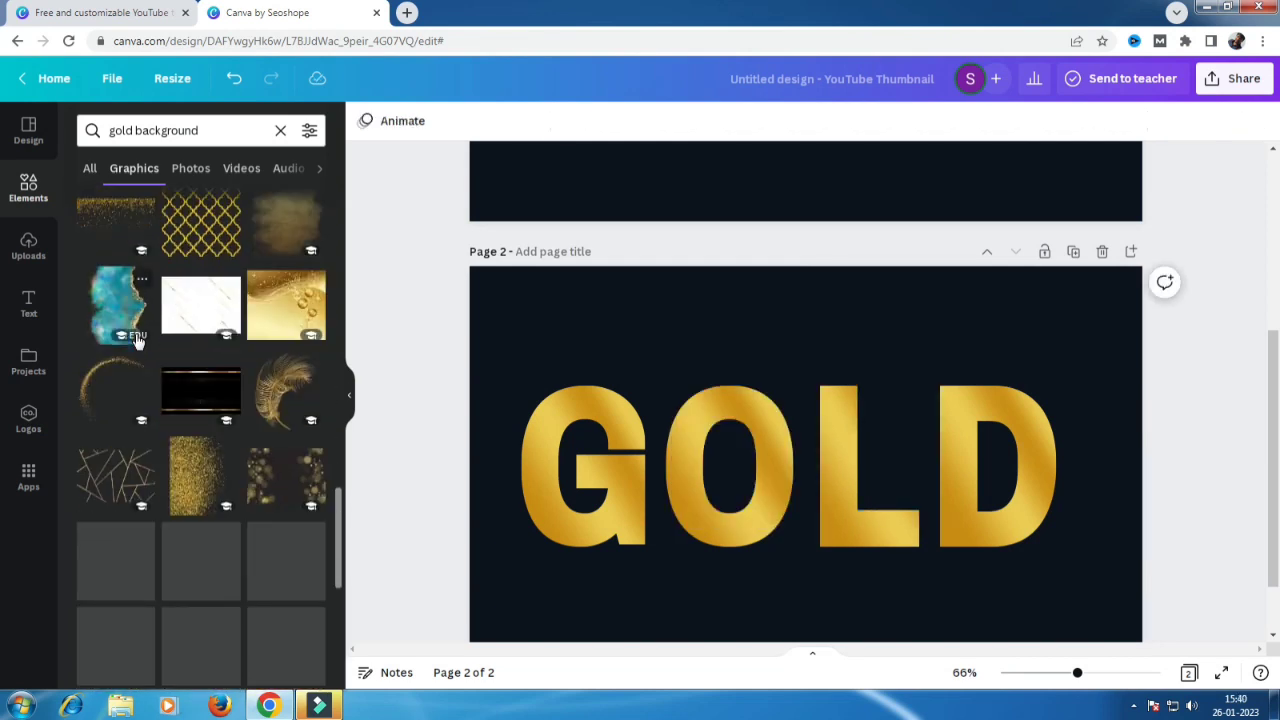
pyautogui.scroll(-3, 137, 341)
pyautogui.scroll(1, 137, 341)
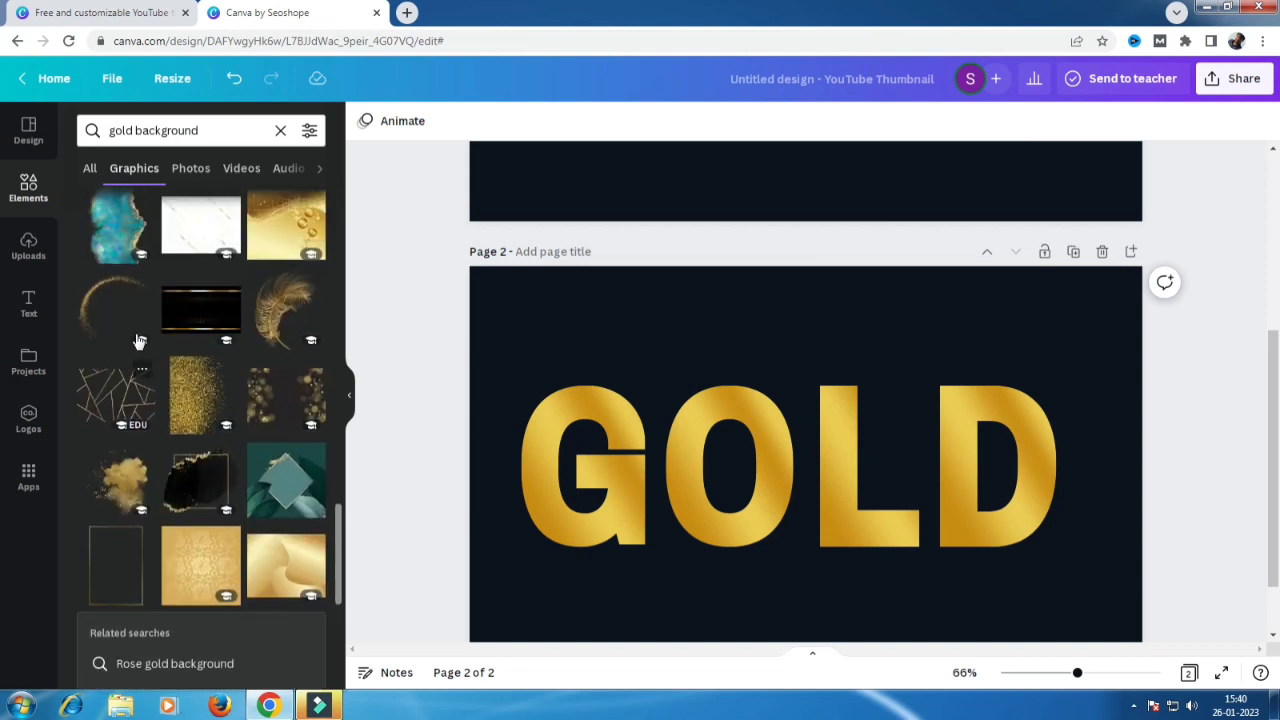
pyautogui.click(108, 325)
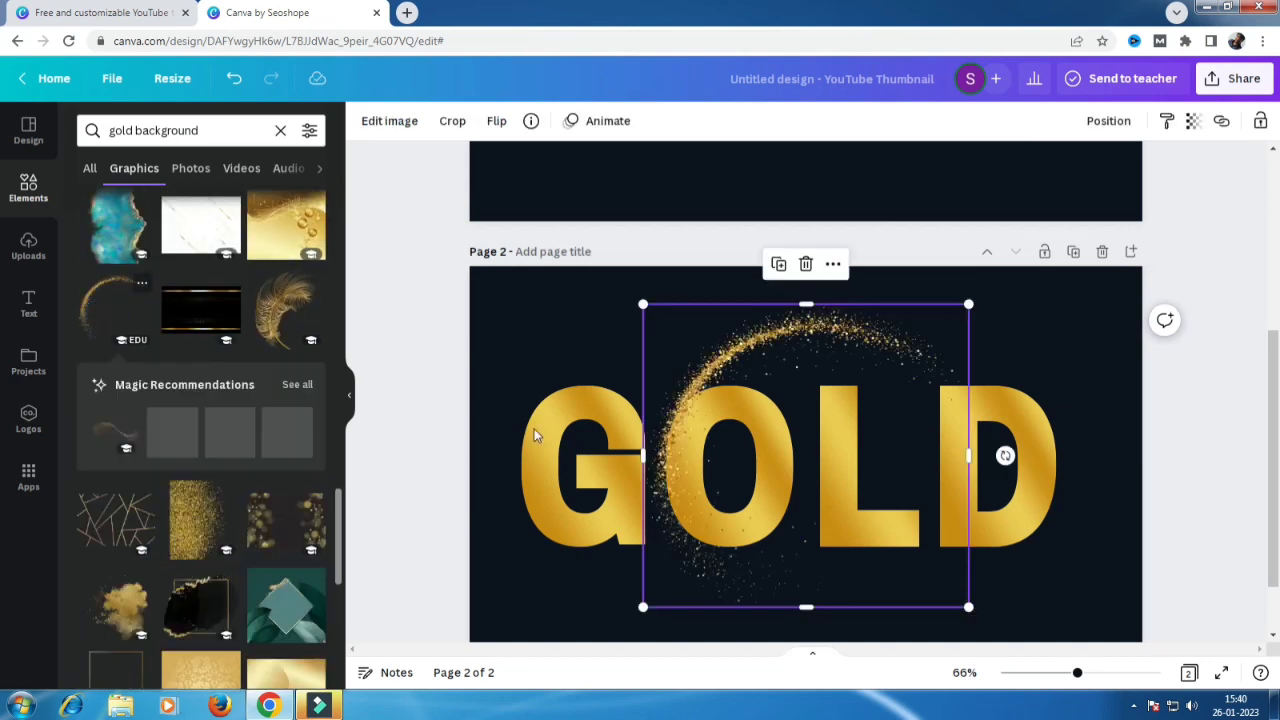
# Move the gold glitter arc over the G and enlarge it so it sweeps around the start of the word GOLD.
pyautogui.moveTo(745, 460); pyautogui.dragTo(556, 450)
pyautogui.moveTo(798, 591); pyautogui.dragTo(880, 668)
pyautogui.moveTo(730, 386)
pyautogui.mouseDown()
pyautogui.moveTo(706, 374)
pyautogui.moveTo(720, 372)
pyautogui.mouseUp()
pyautogui.click(1038, 315)
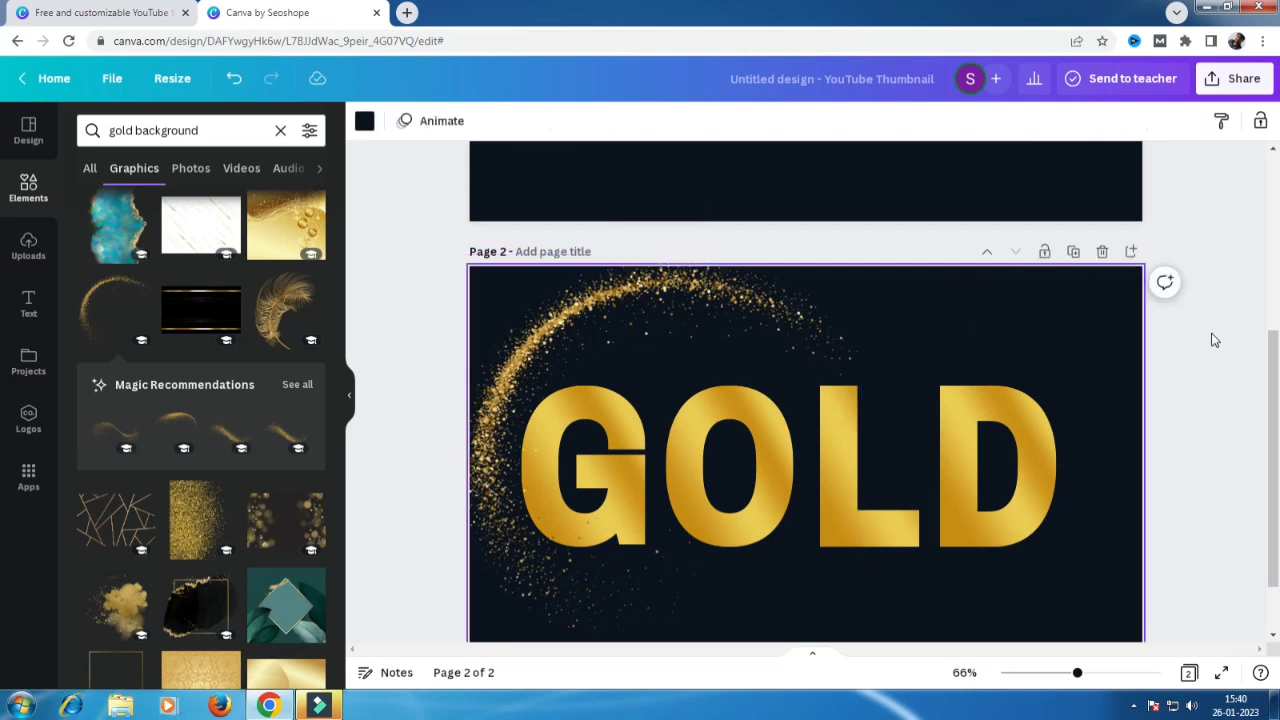
# Add the curved golden feather from the gold background graphics to page 1 with the word SLIVER.
pyautogui.scroll(3, 898, 320)
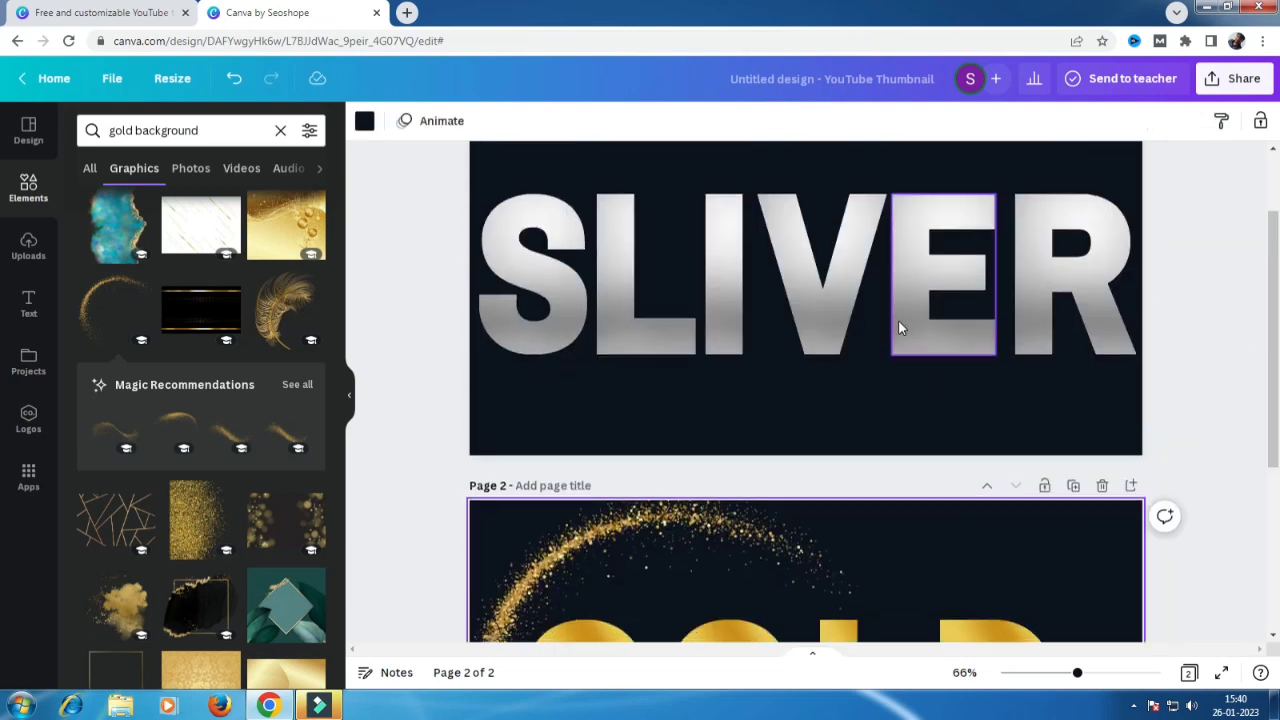
pyautogui.scroll(-3, 898, 320)
pyautogui.scroll(2, 898, 320)
pyautogui.scroll(1, 900, 325)
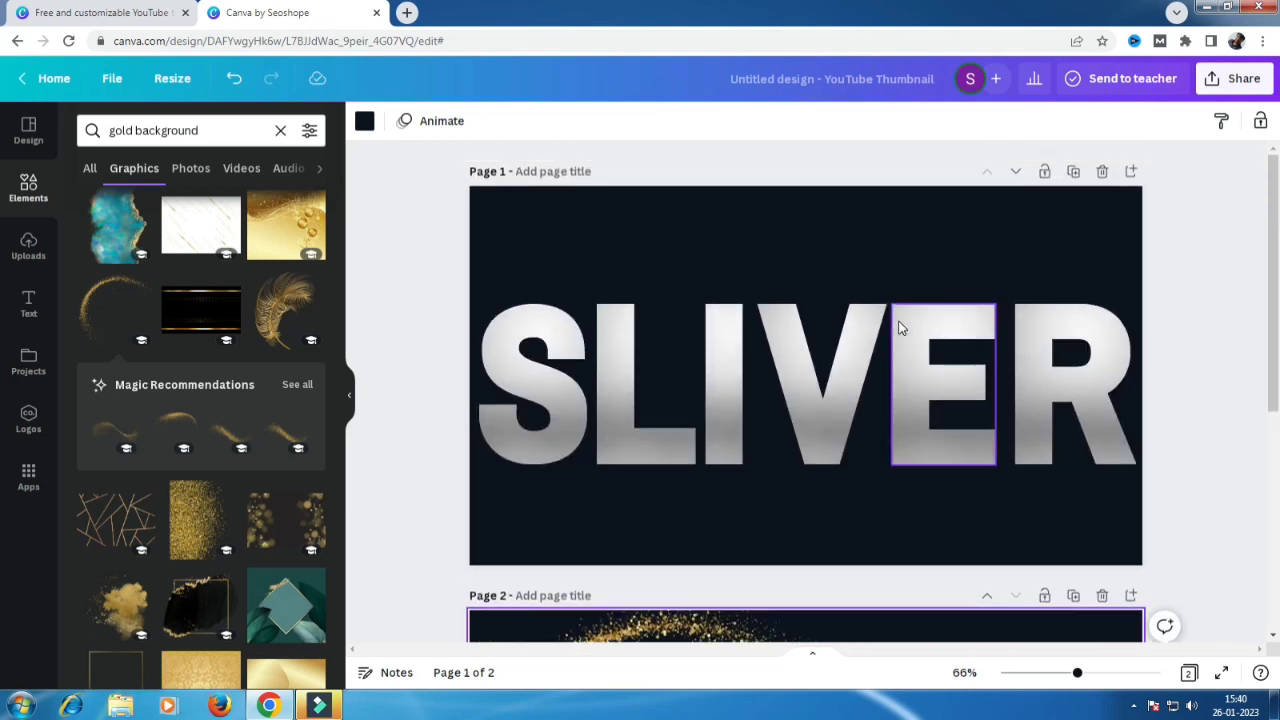
pyautogui.click(286, 318)
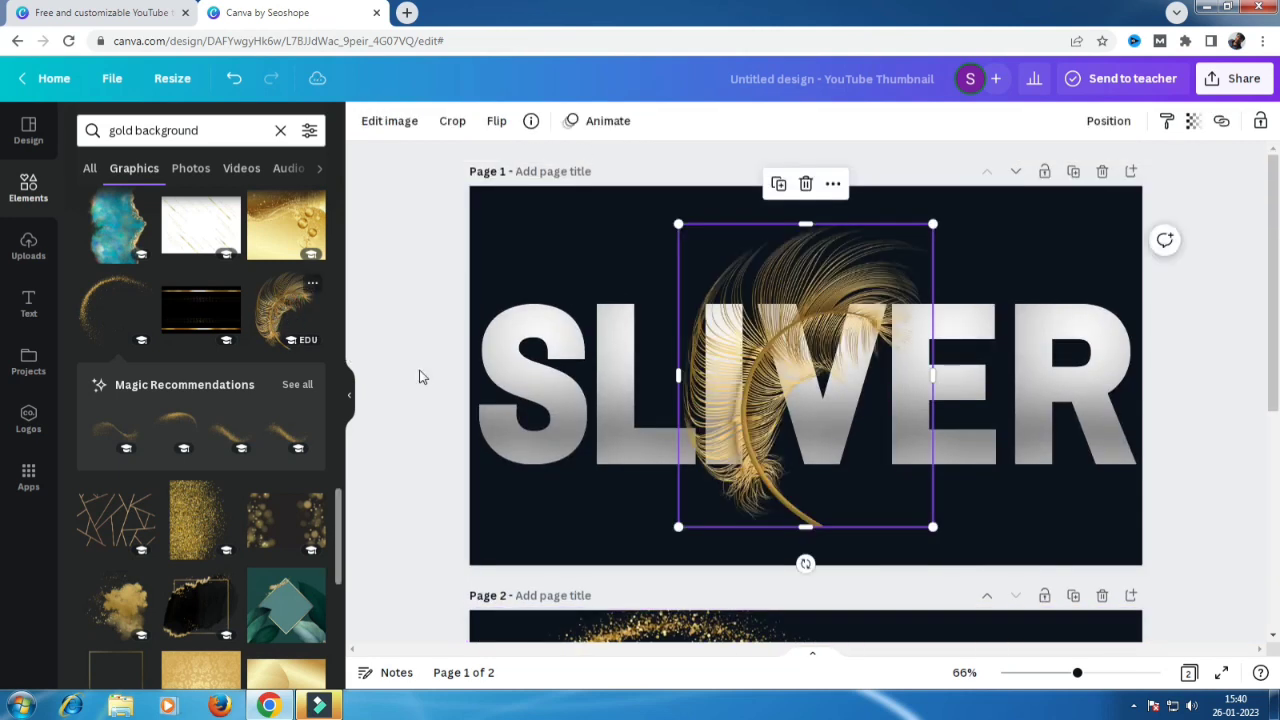
# Shrink the golden feather to a small accent and place it above the S in the upper-left corner of page 1.
pyautogui.moveTo(795, 423); pyautogui.dragTo(622, 254)
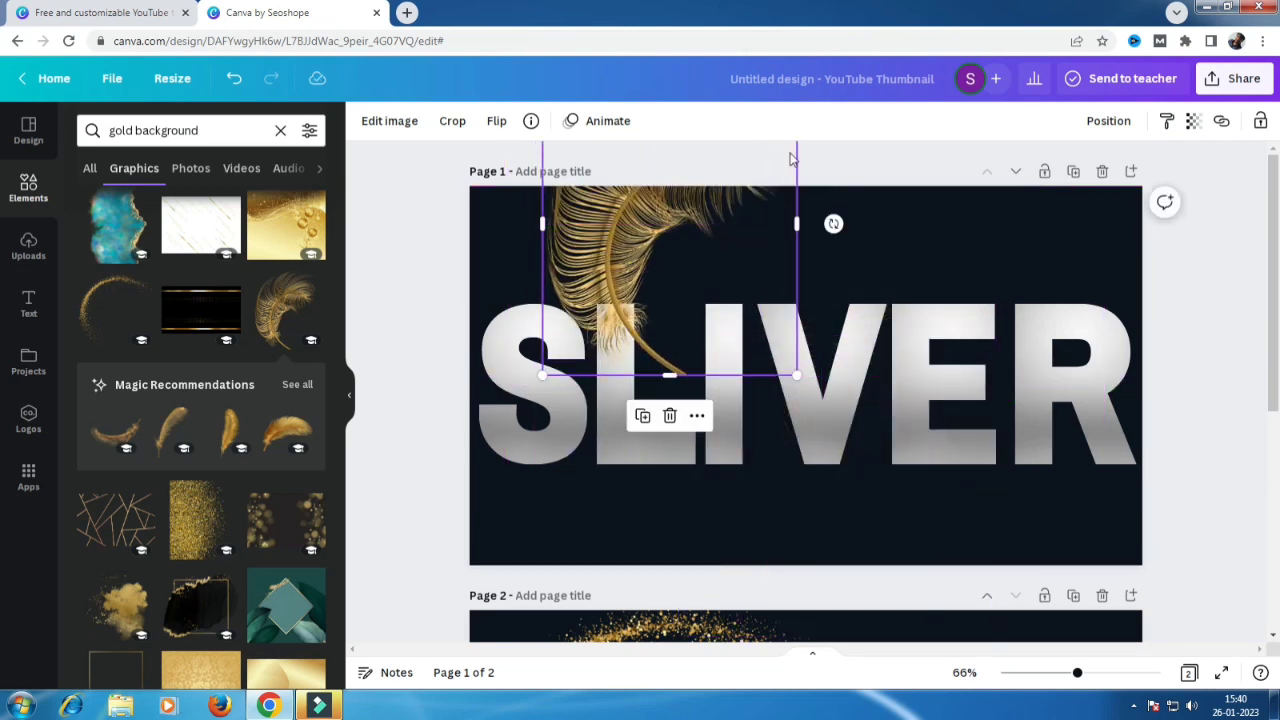
pyautogui.moveTo(540, 374); pyautogui.dragTo(657, 240)
pyautogui.moveTo(691, 194); pyautogui.dragTo(662, 283)
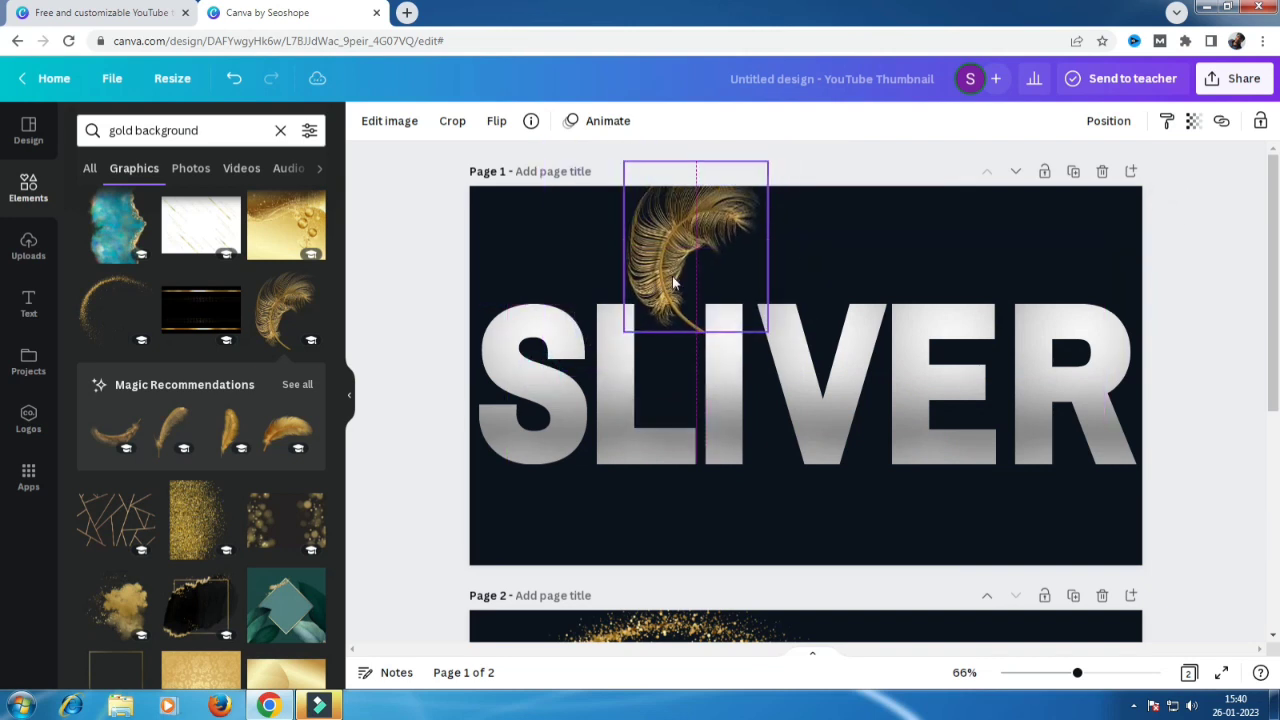
pyautogui.moveTo(767, 178); pyautogui.dragTo(536, 237)
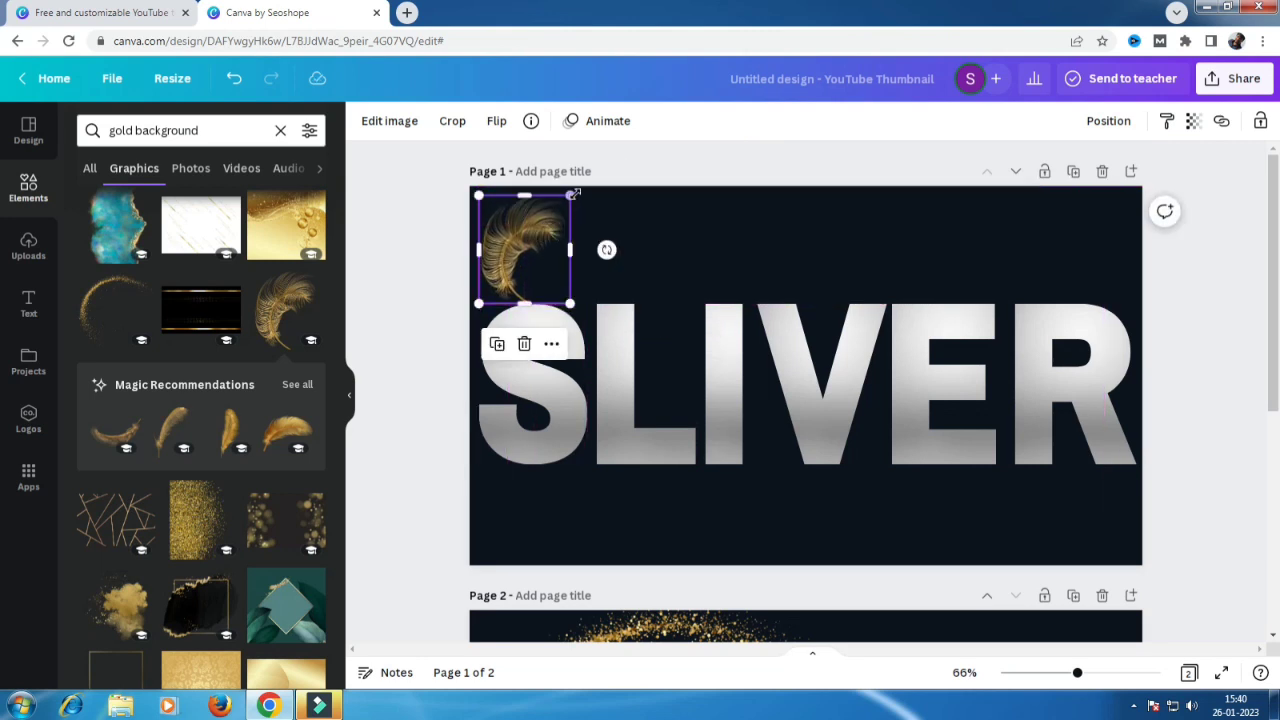
pyautogui.moveTo(571, 195); pyautogui.dragTo(530, 232)
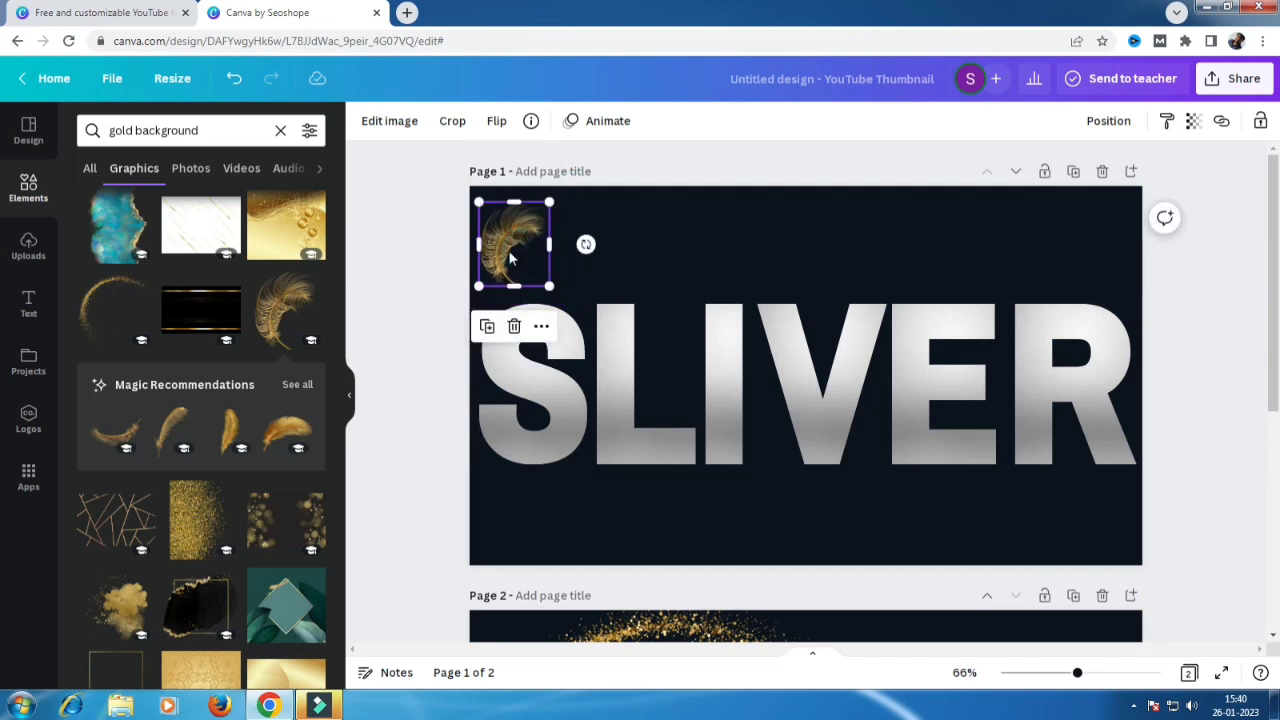
# Duplicate the small feather and place the copy below the R in the lower-right corner of page 1.
pyautogui.hotkey('ctrl', 'd')
pyautogui.moveTo(527, 278); pyautogui.dragTo(1069, 505)
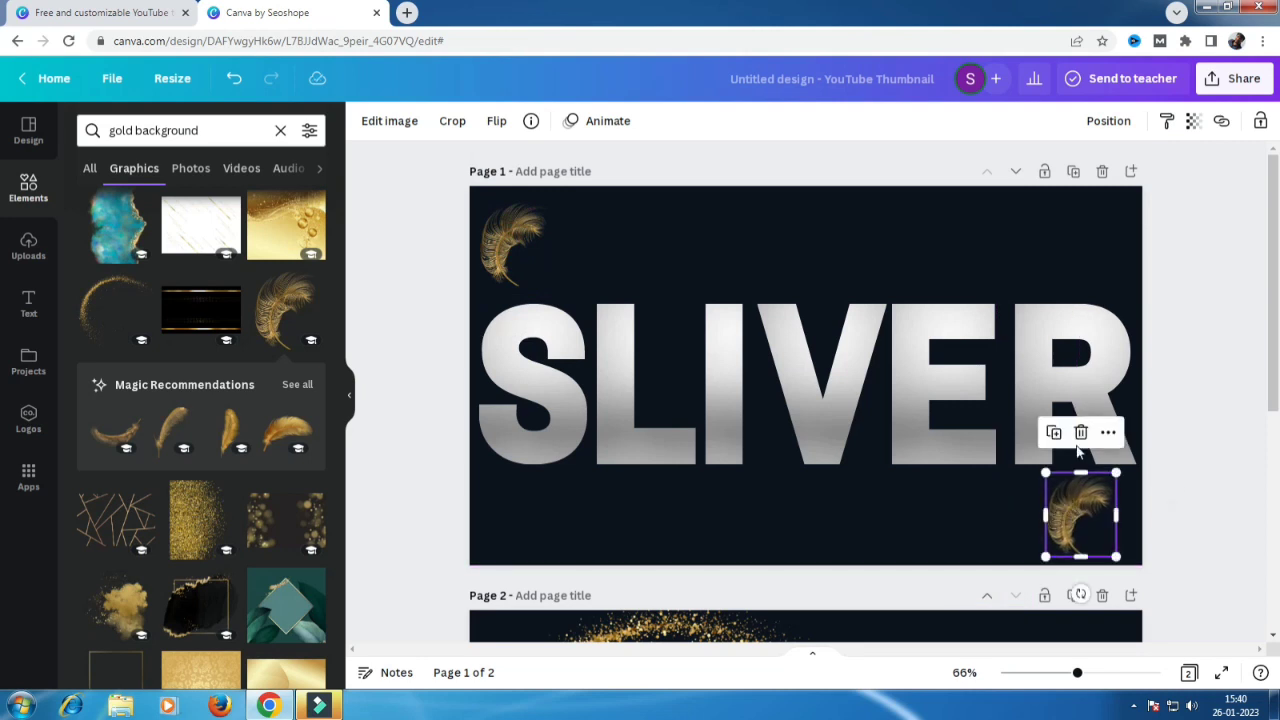
pyautogui.click(1004, 227)
pyautogui.scroll(-4, 206, 472)
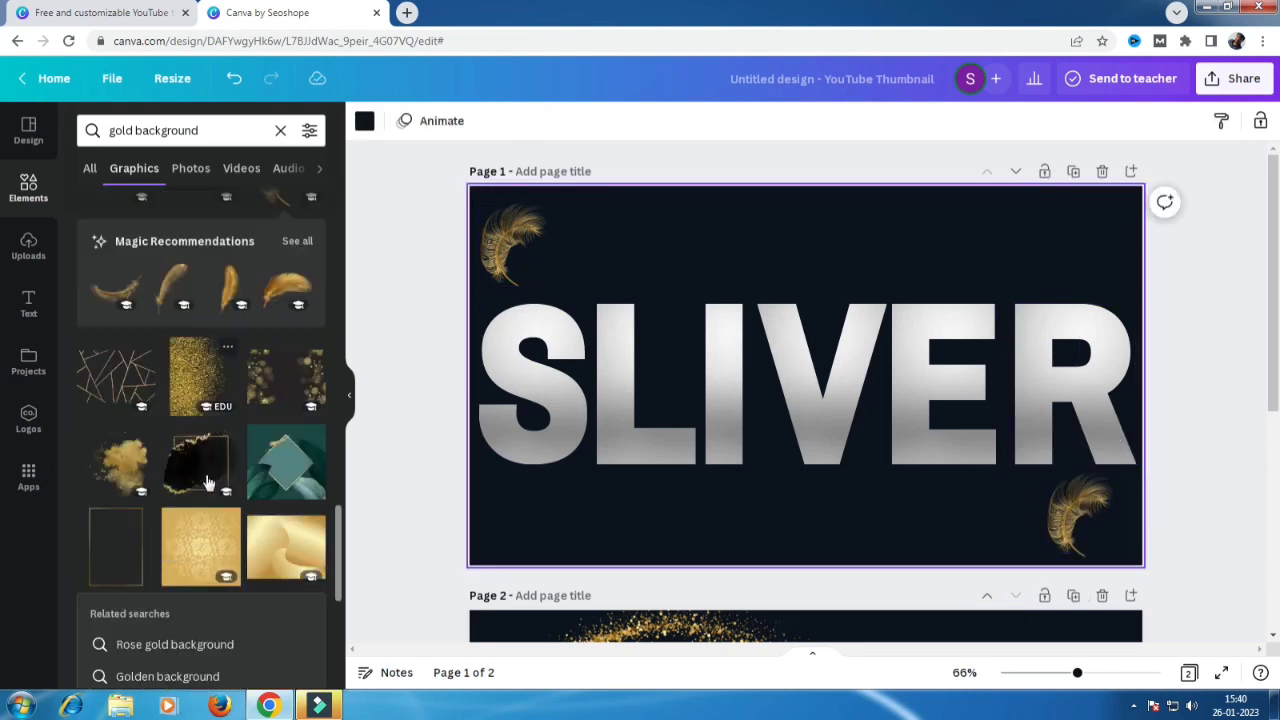
pyautogui.scroll(2, 206, 472)
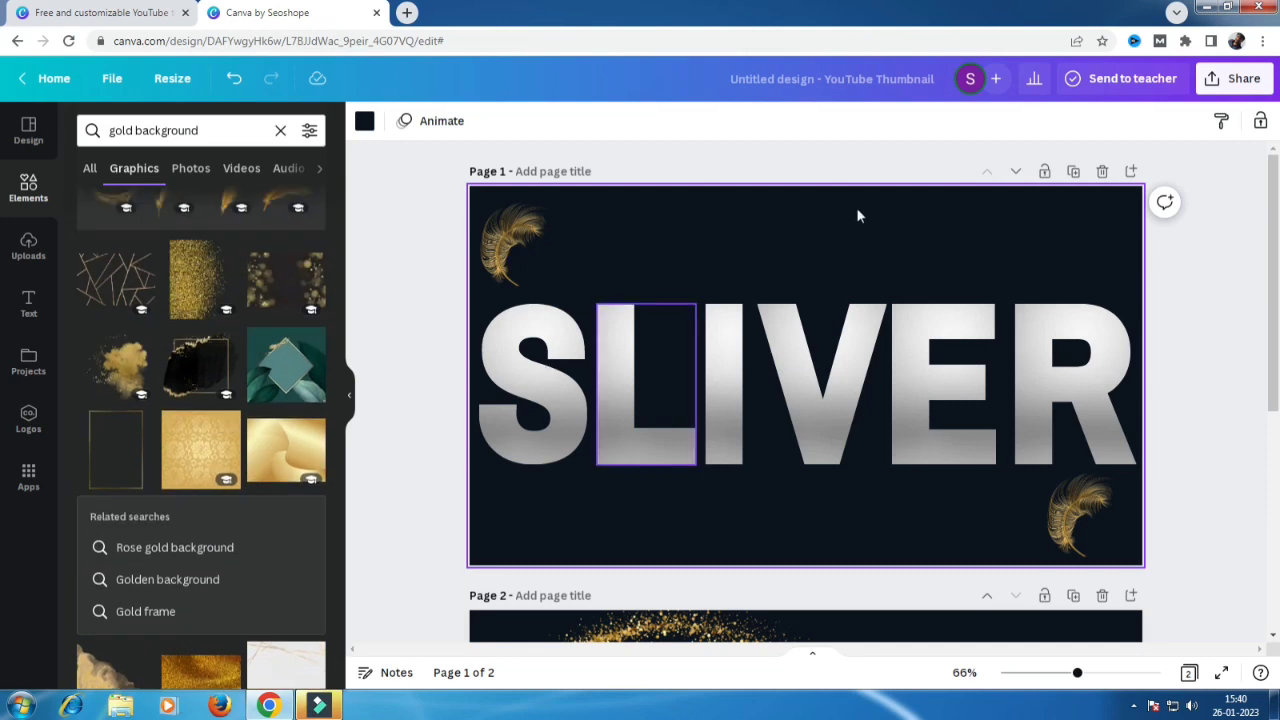
pyautogui.scroll(-3, 745, 645)
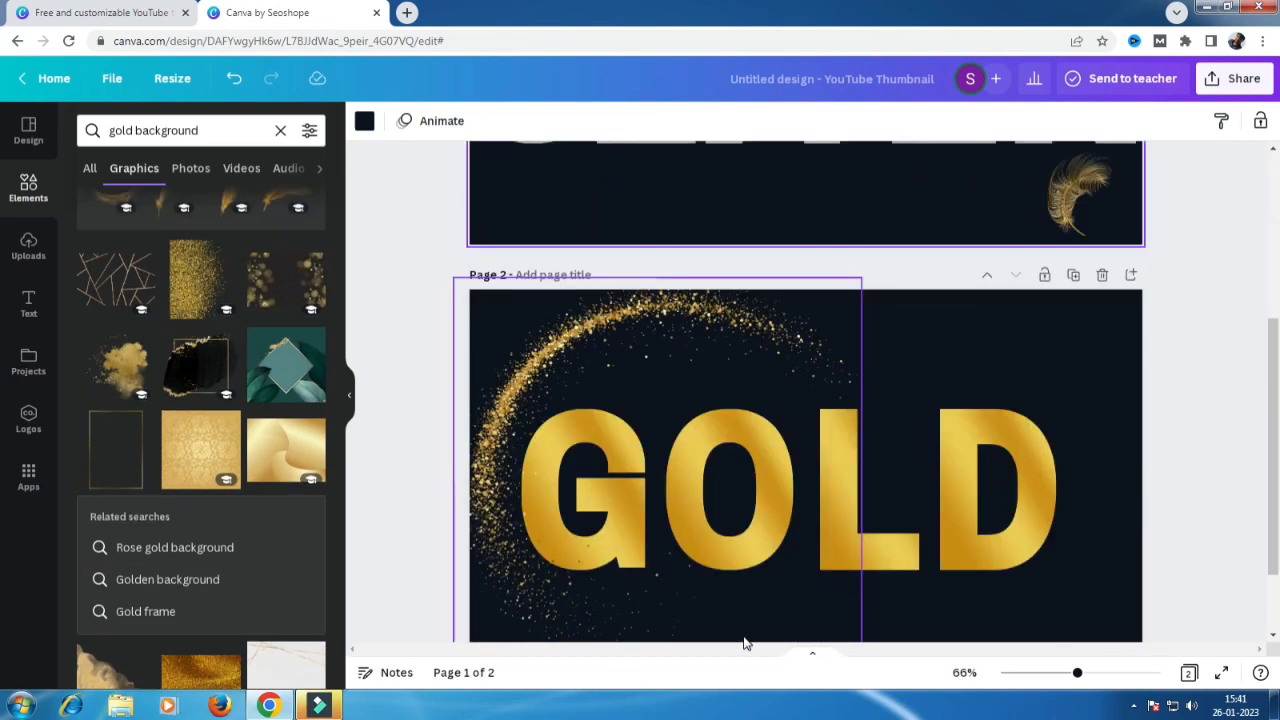
pyautogui.click(1048, 372)
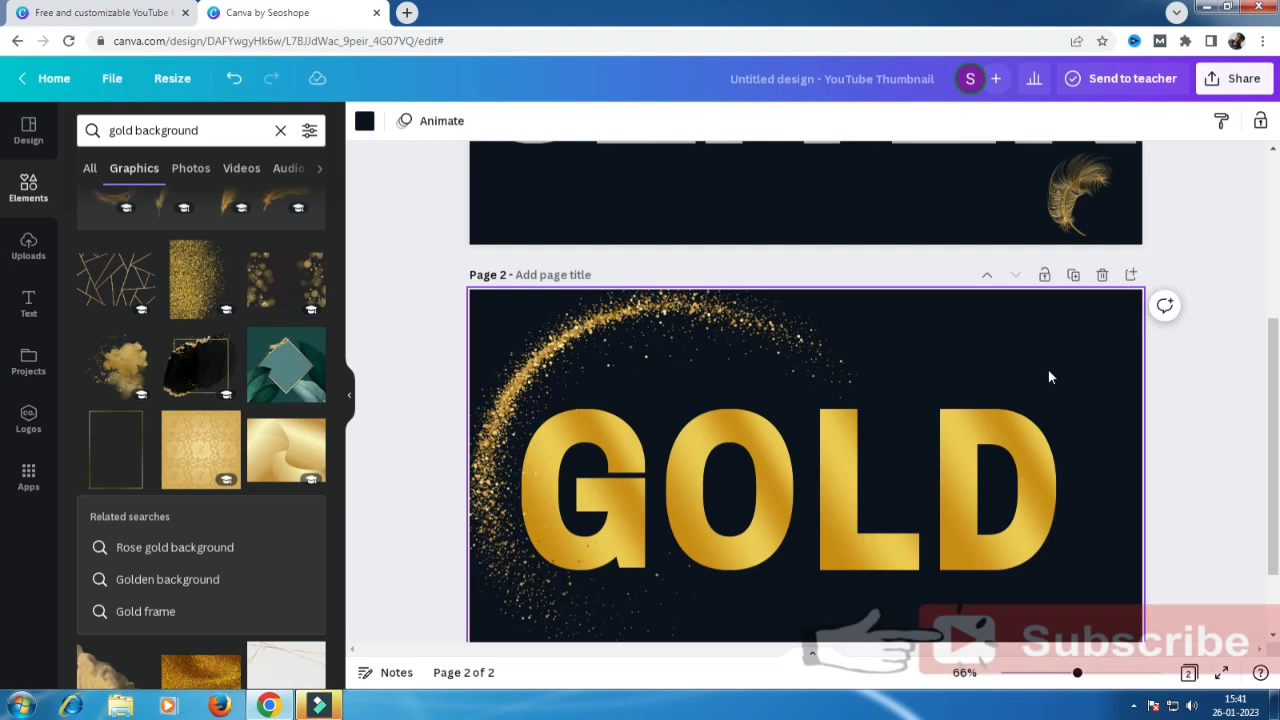
pyautogui.scroll(-1, 1033, 372)
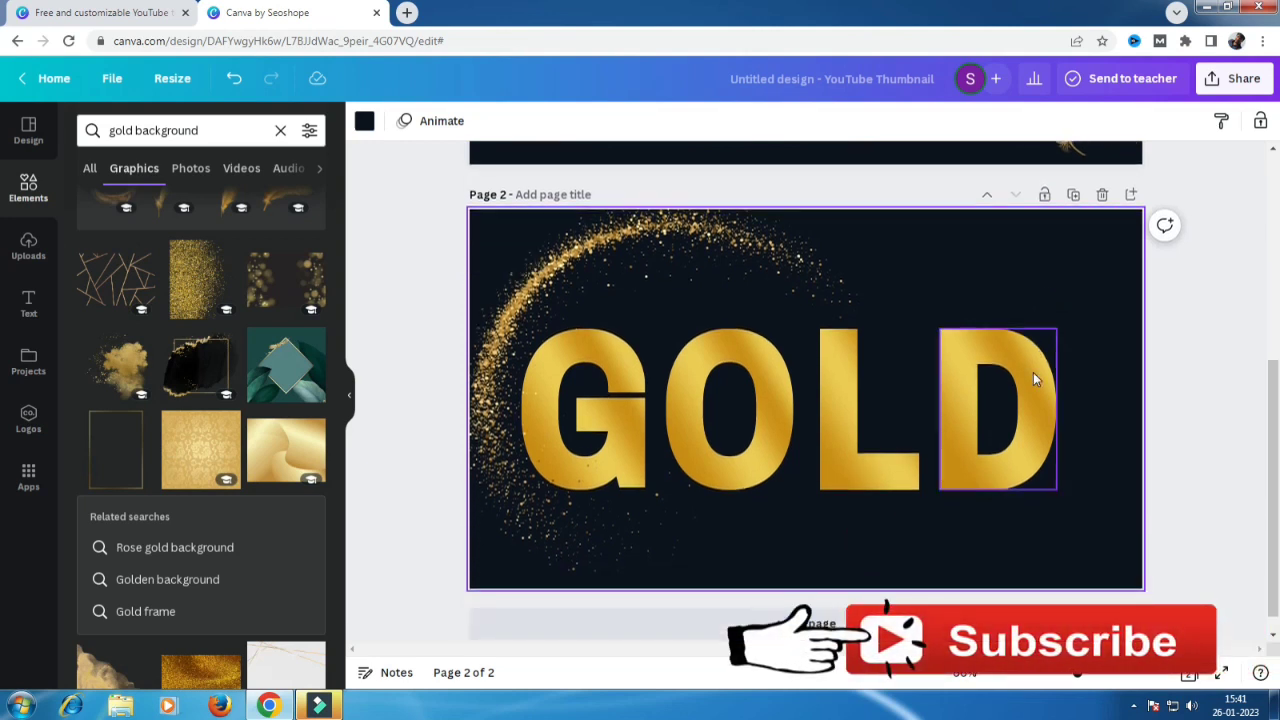